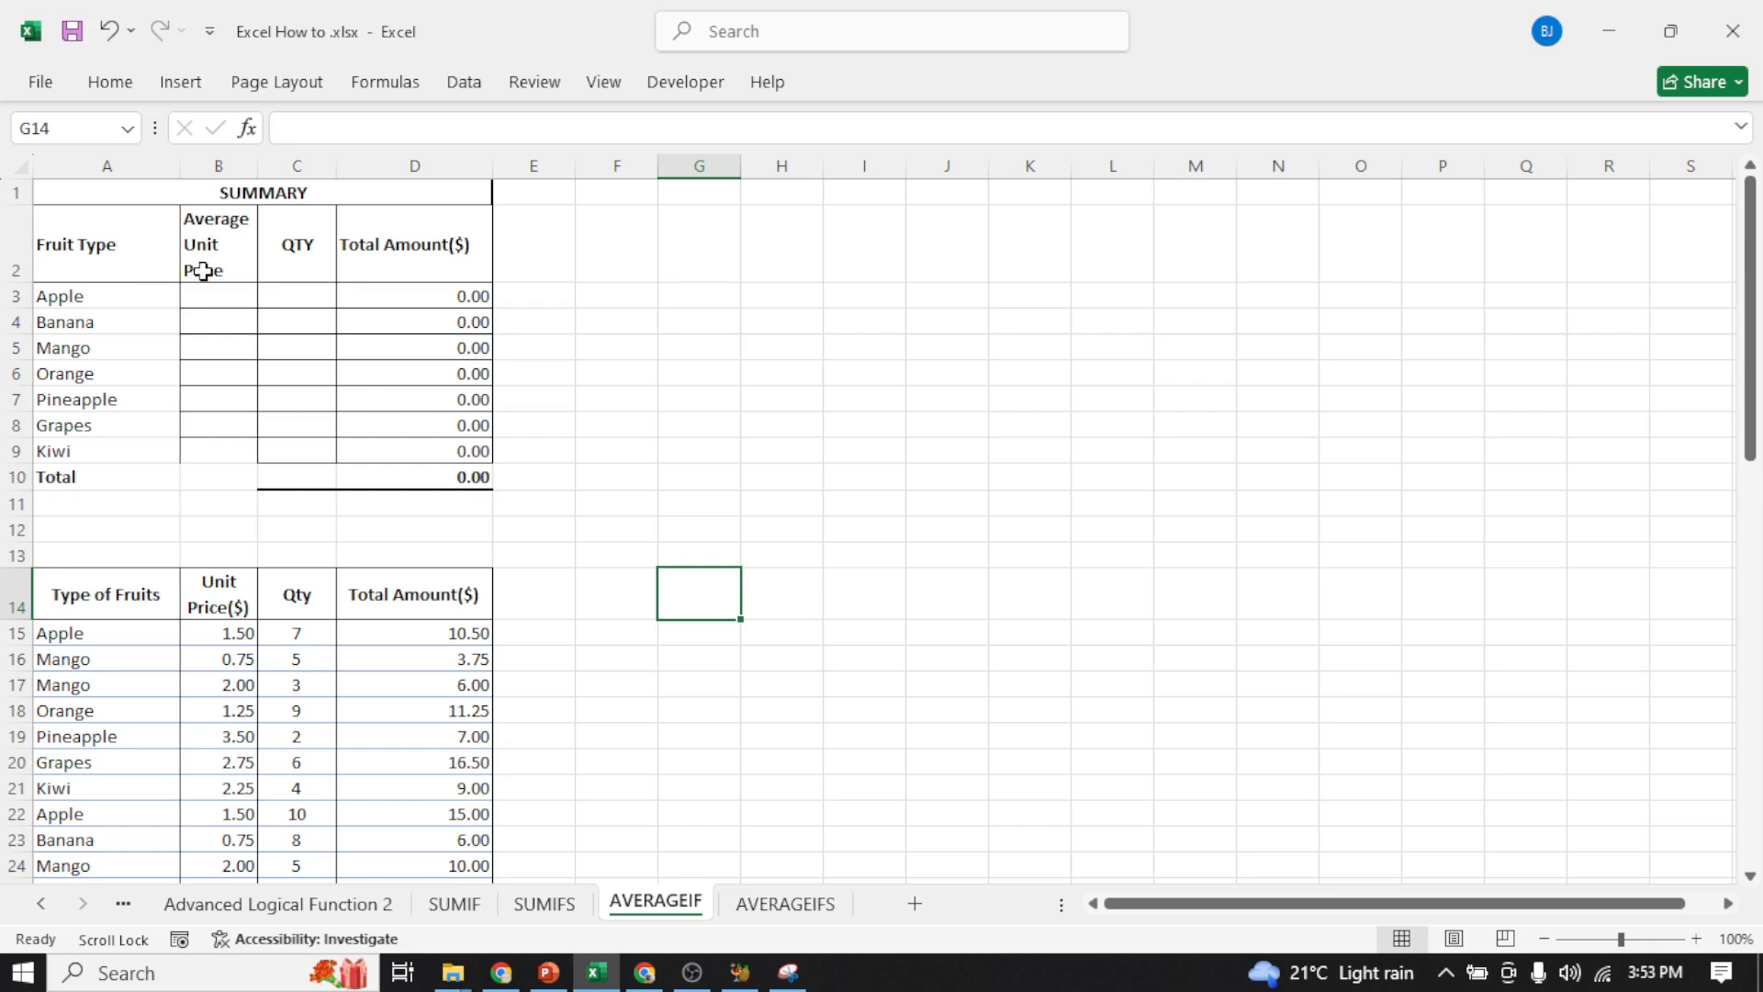
left_click(367, 266)
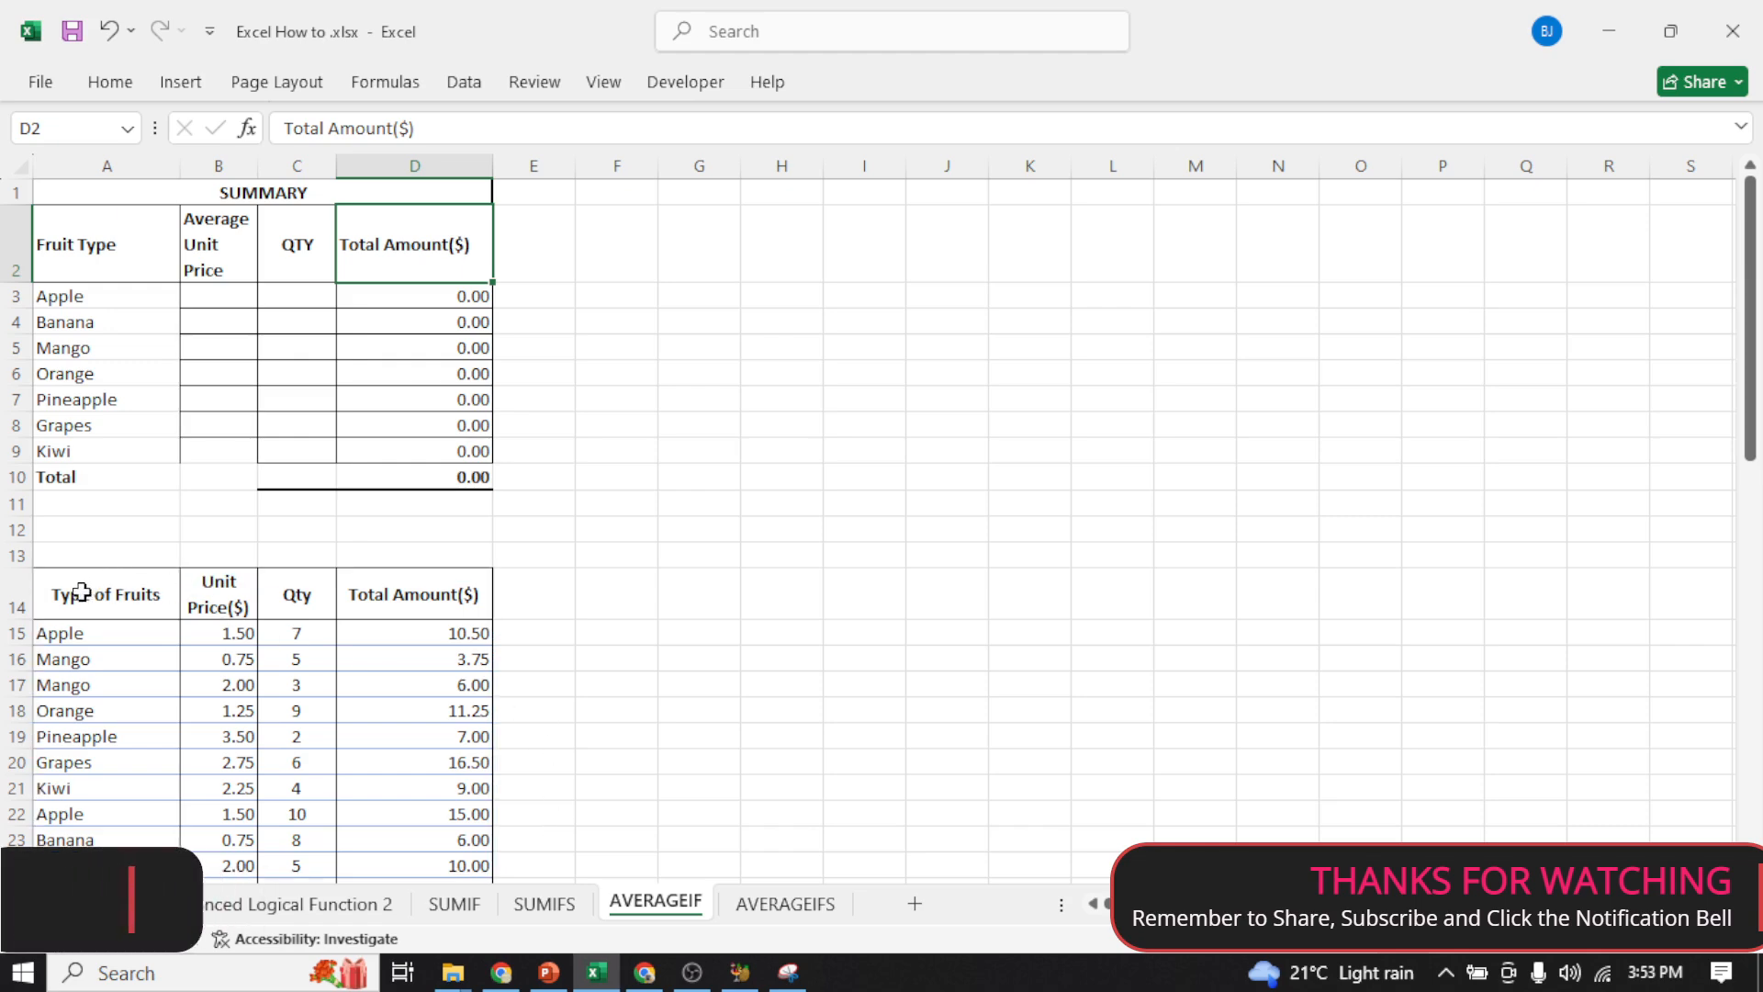
left_click_drag(75, 590, 444, 2)
scroll(393, 355, "up", 4)
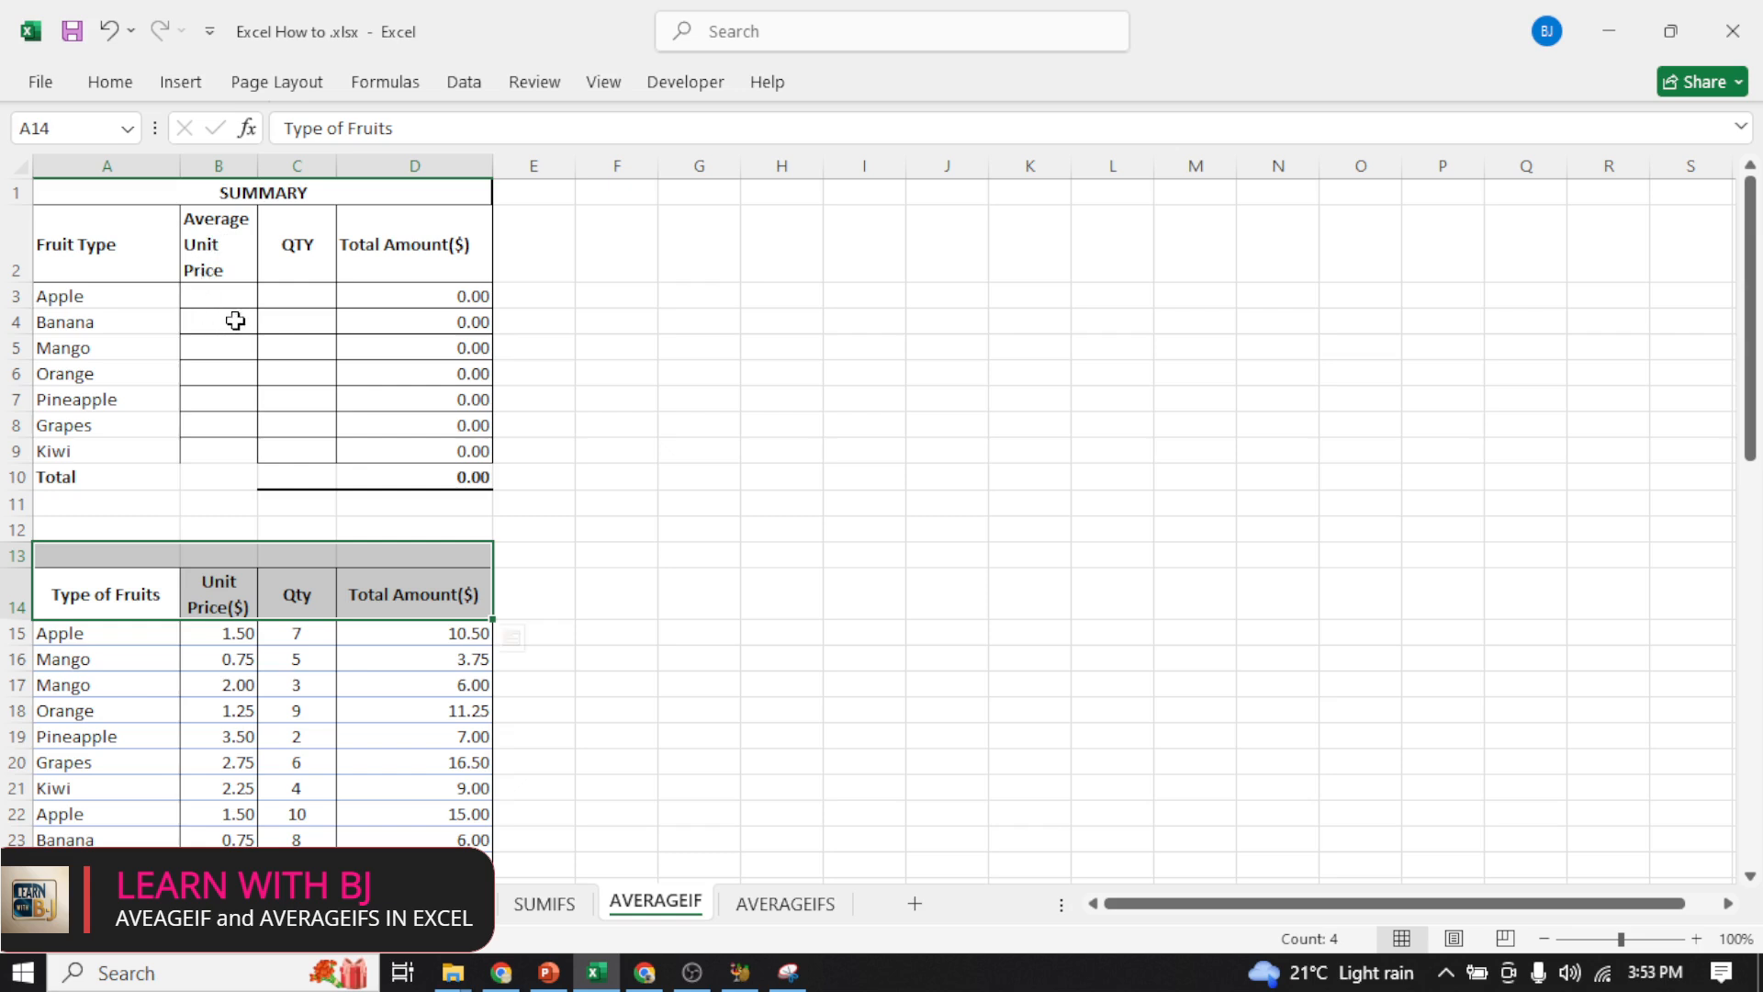
- Begin a SUMIF formula in C3 for the Apple quantity, using the fruit types $A$15:$A$63 as the absolute range
left_click(308, 295)
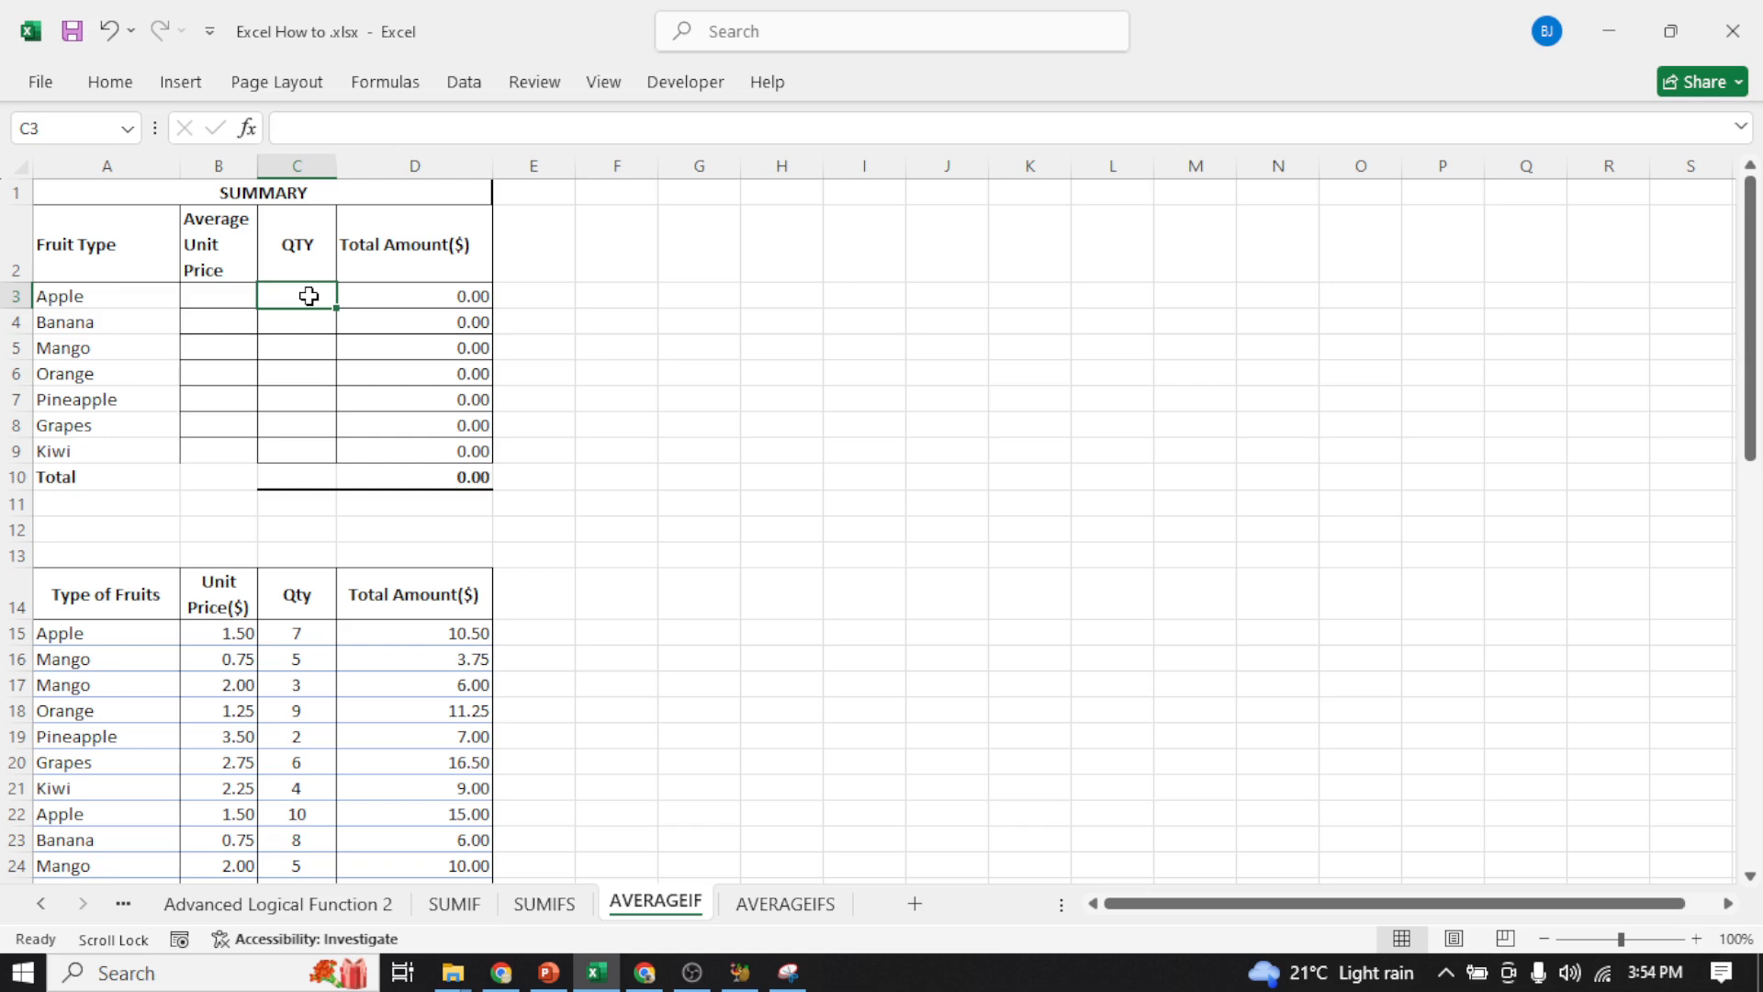
type("=s")
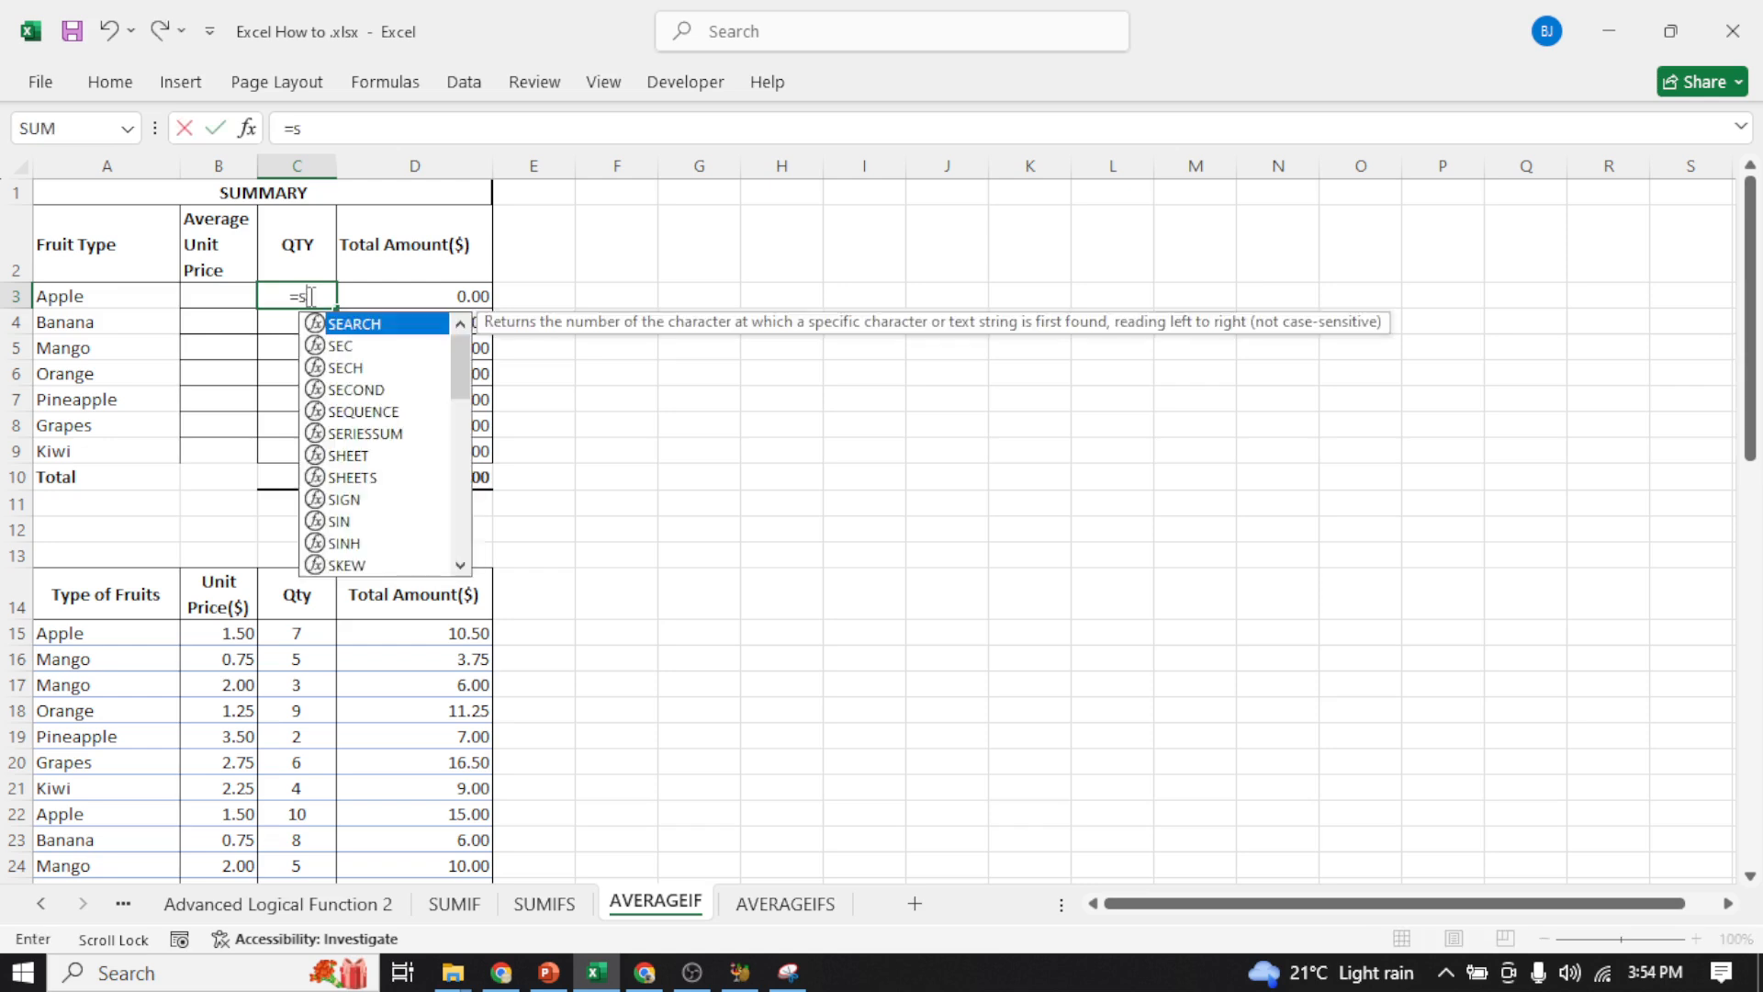
type("umif")
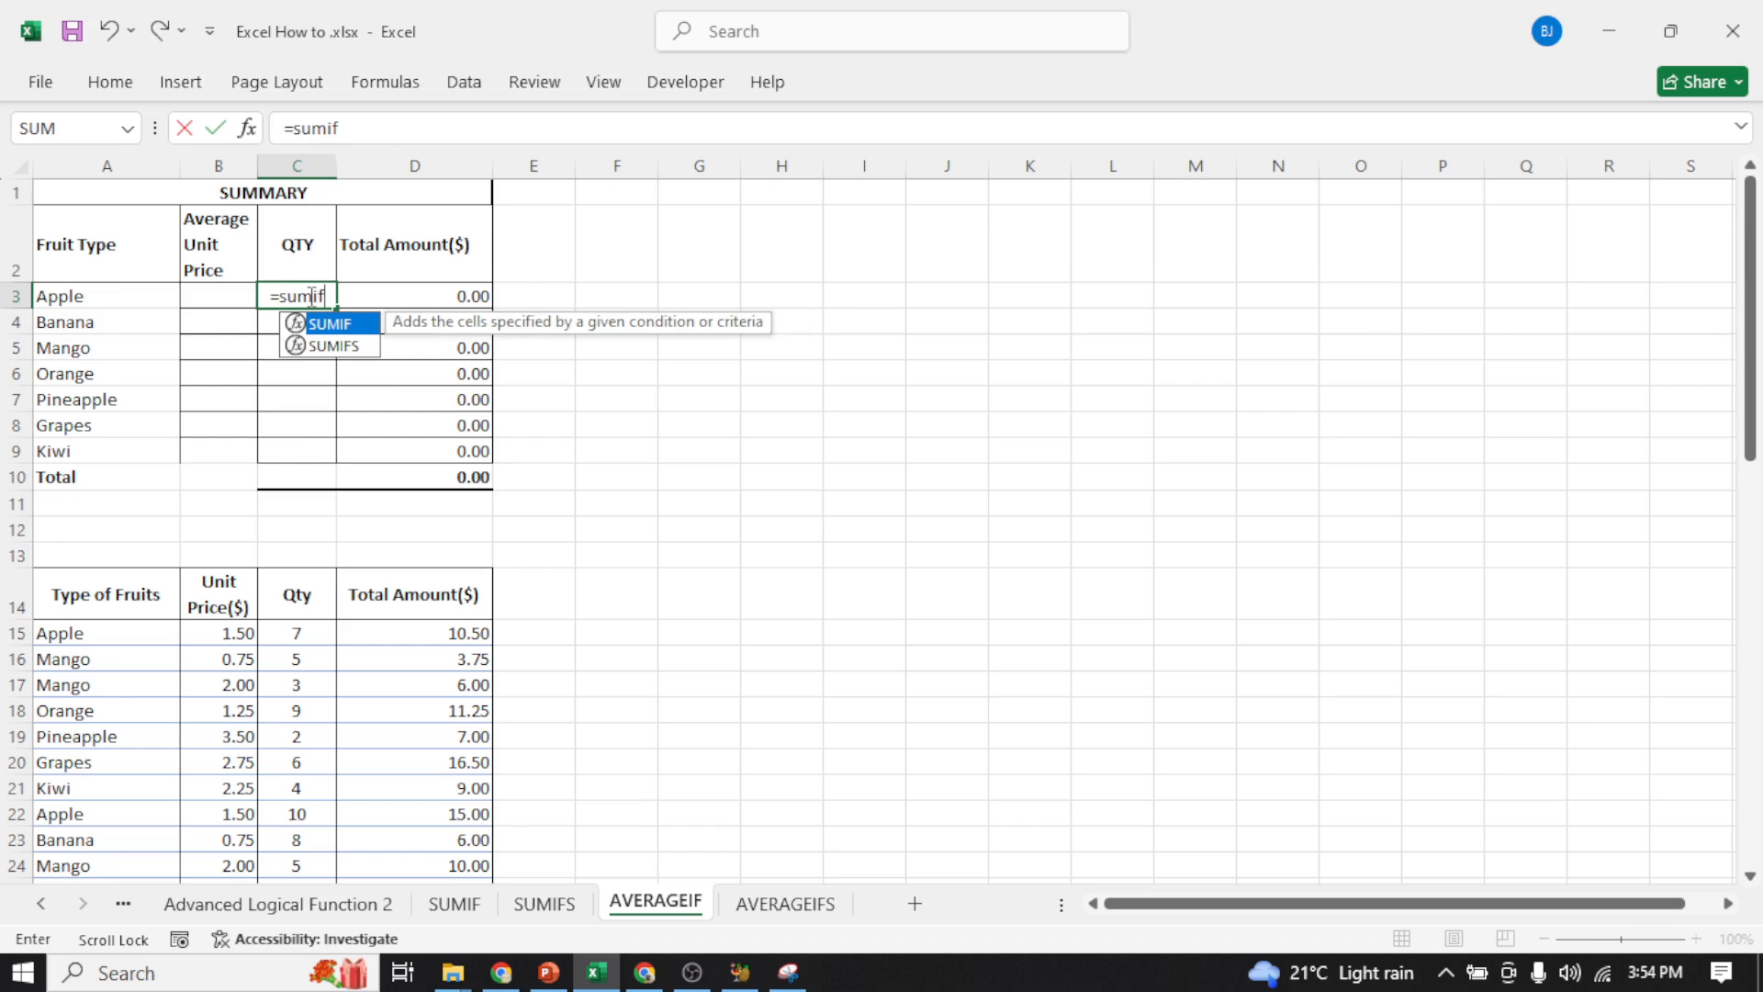
key("Tab")
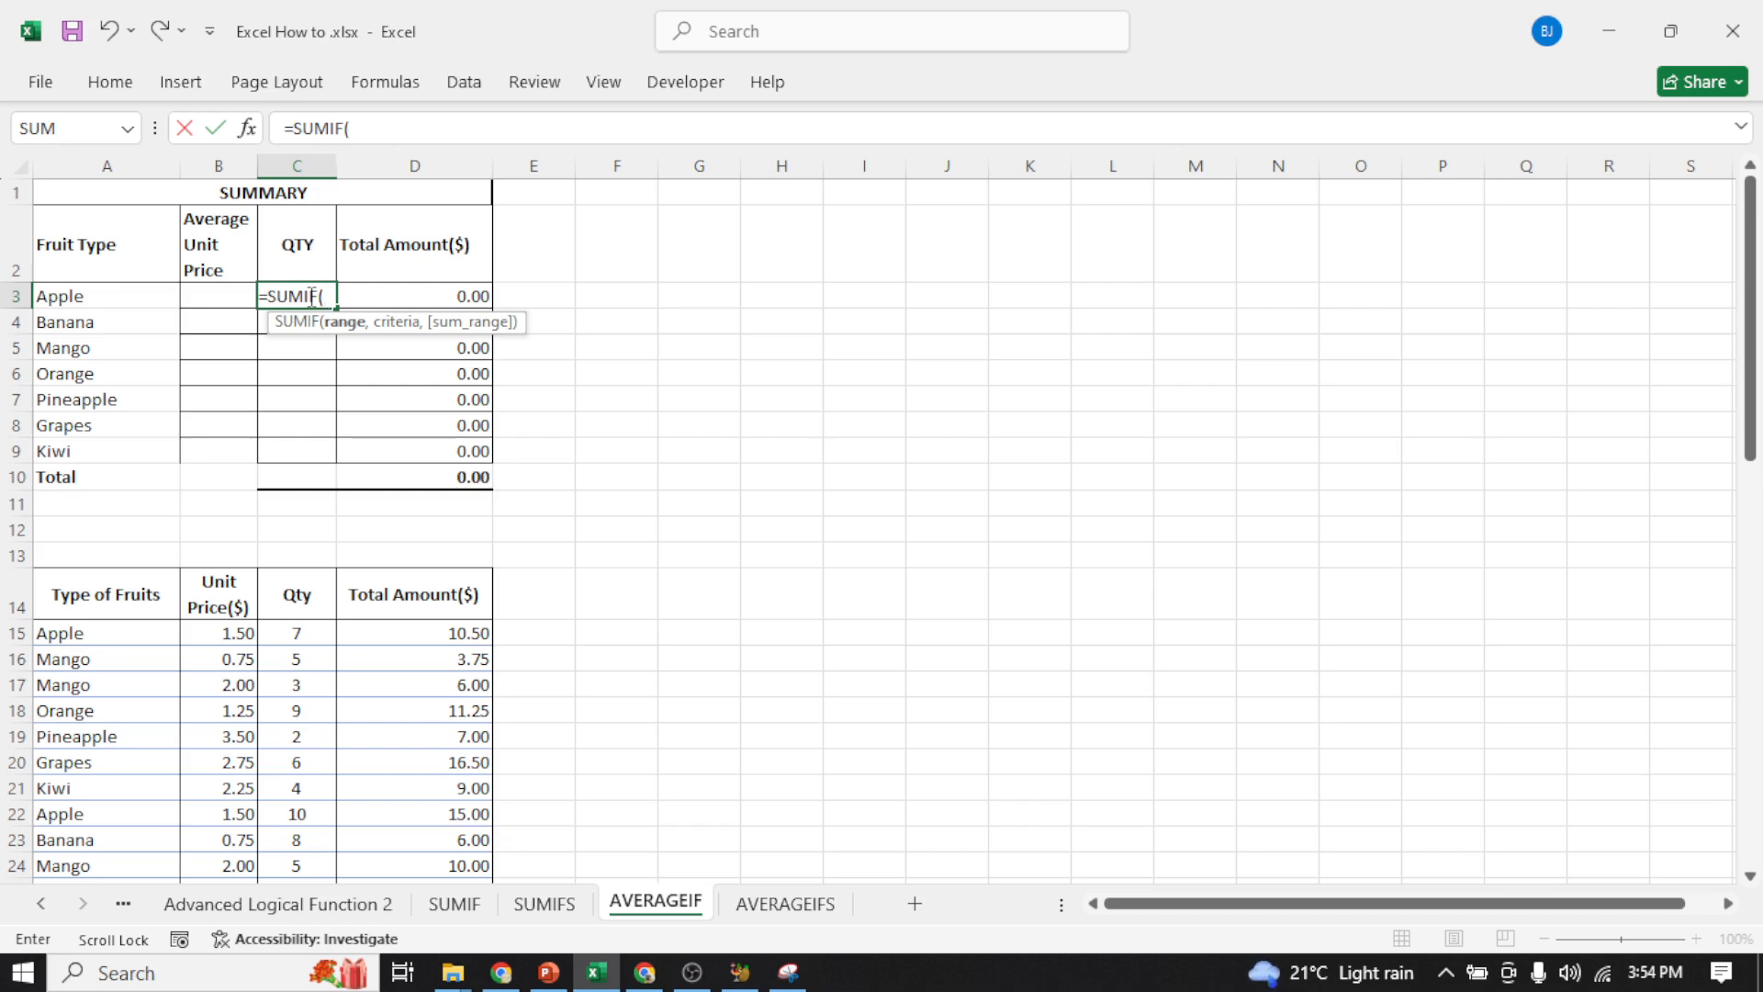
left_click(84, 634)
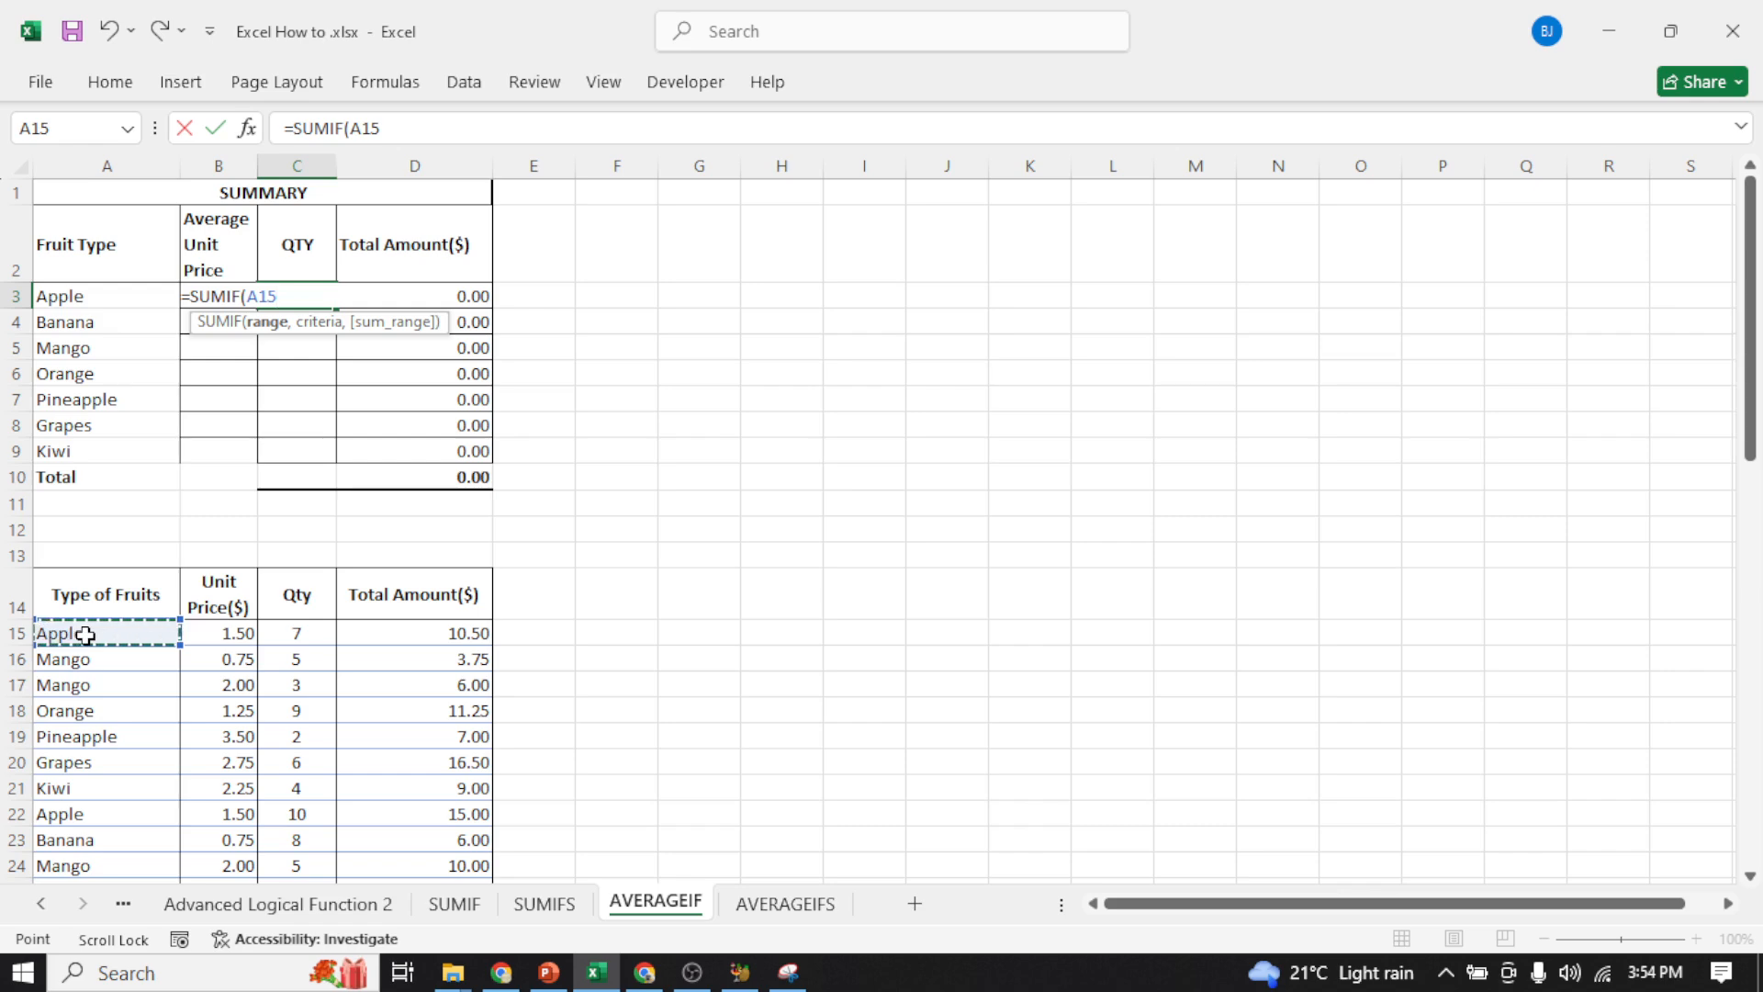
key("ctrl+shift+Down")
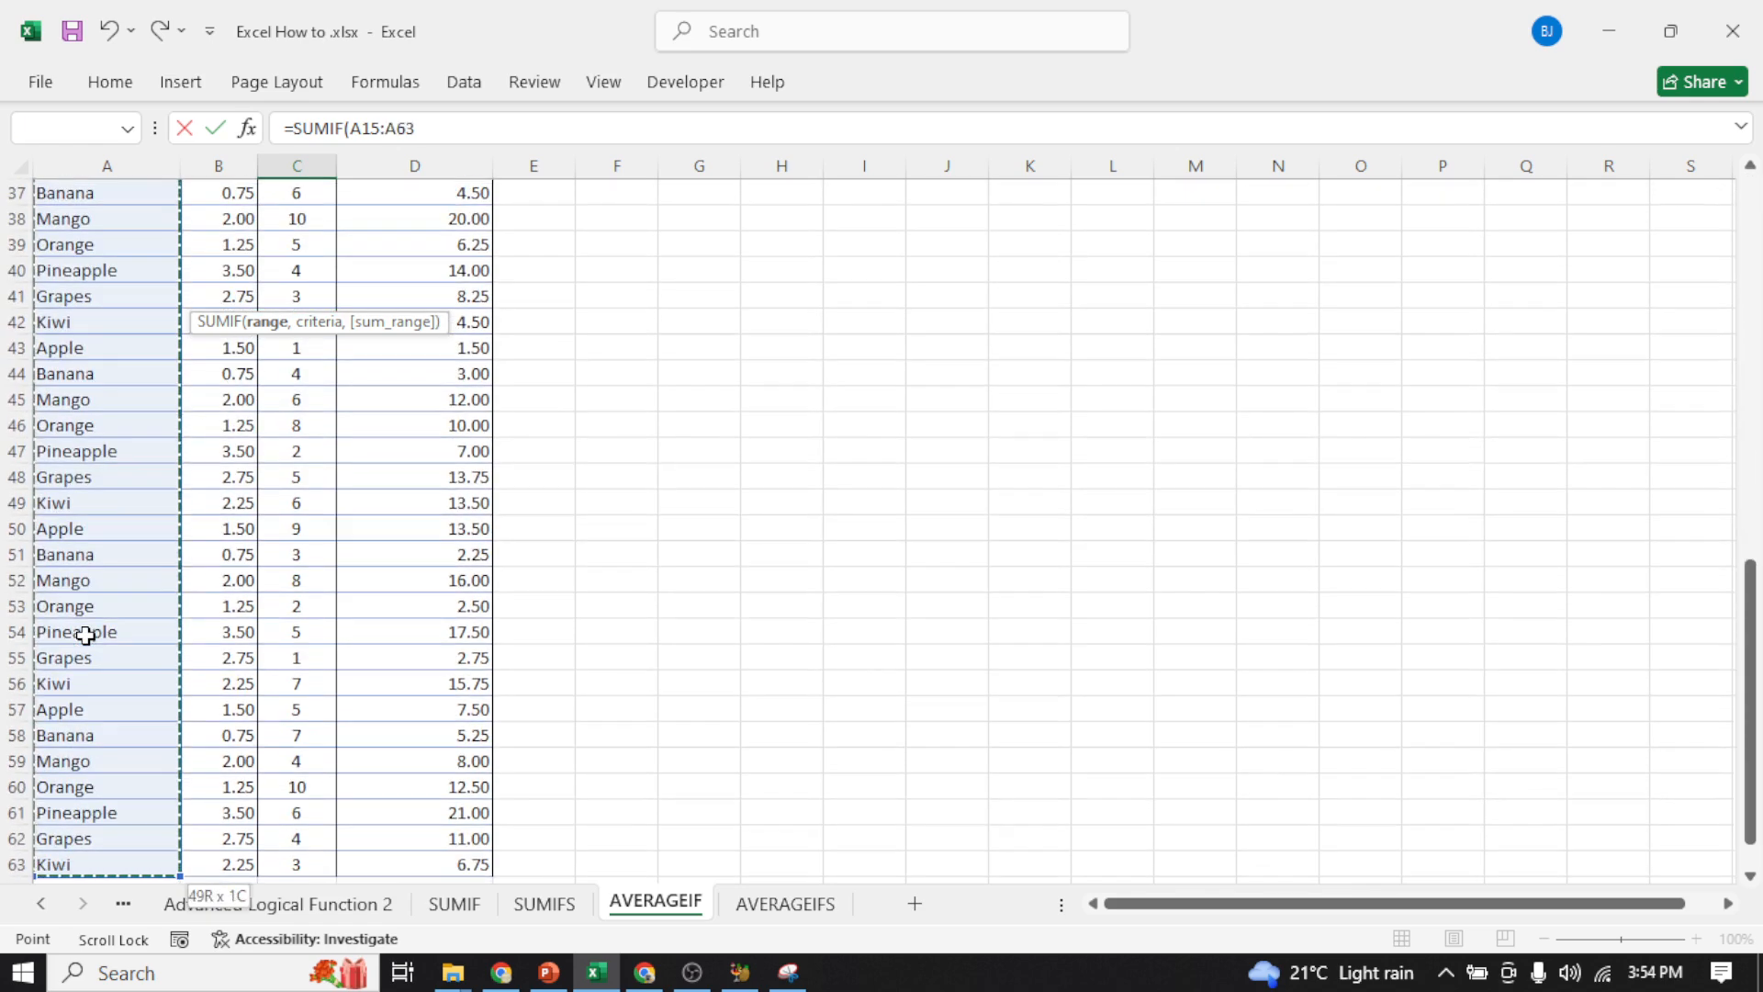
key("F4")
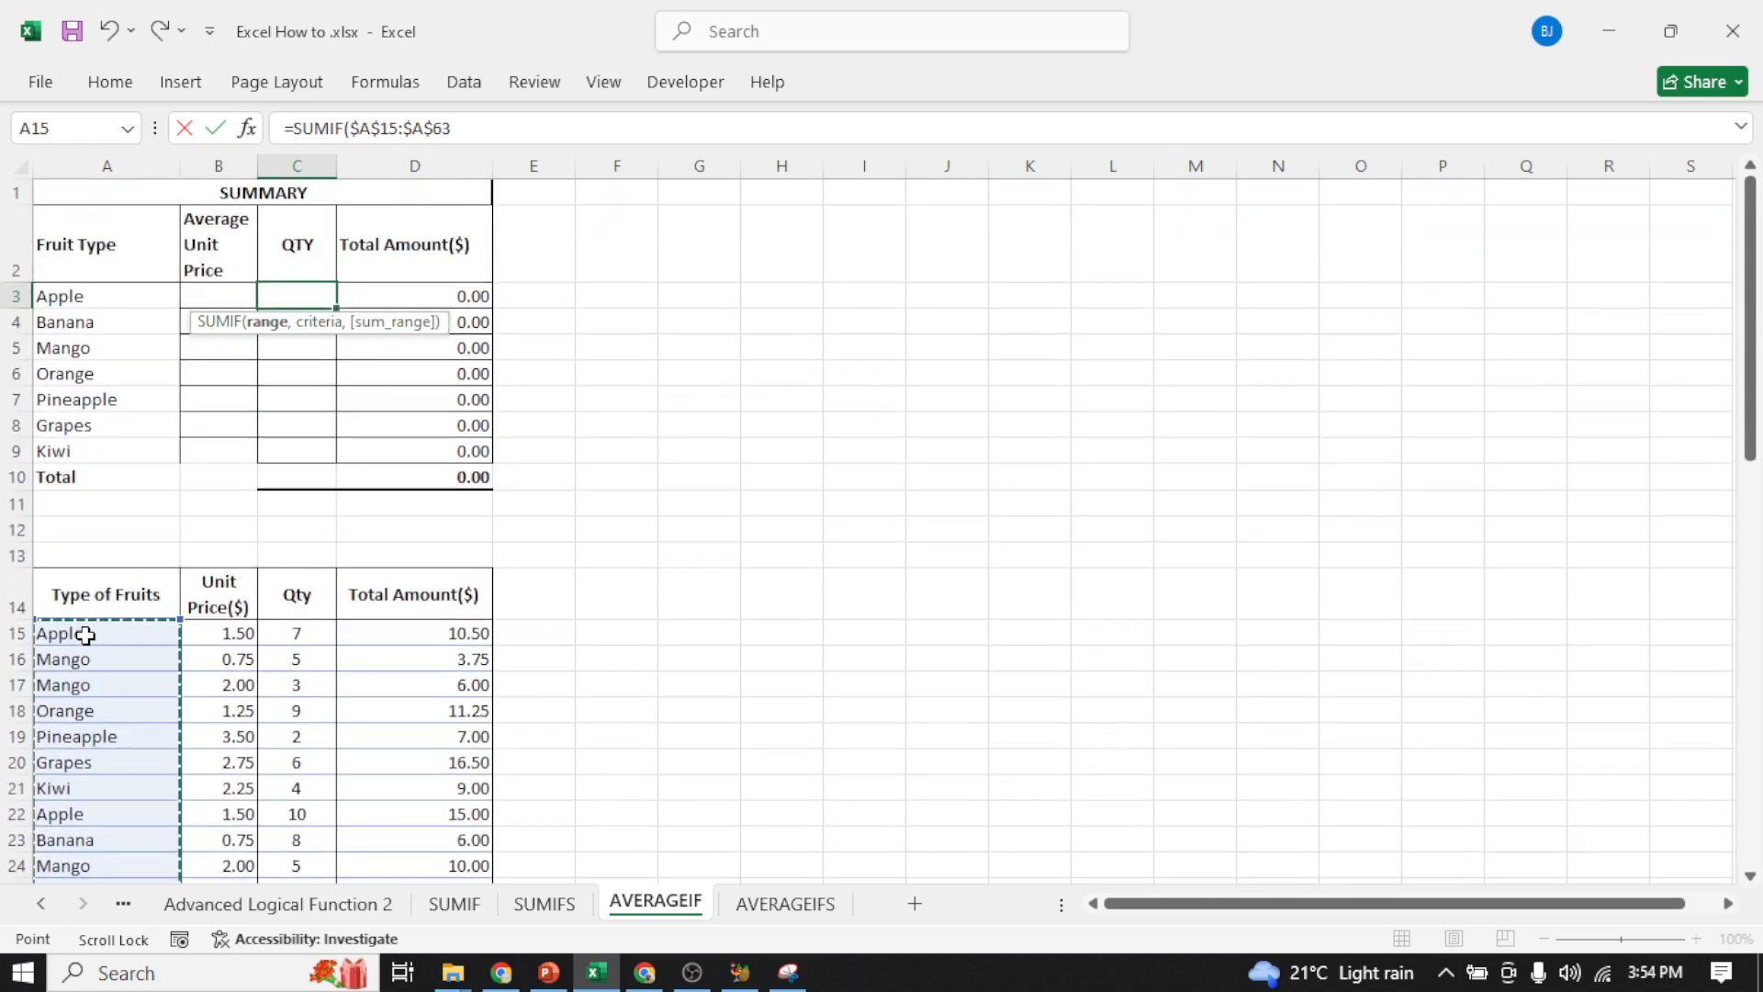
type(",")
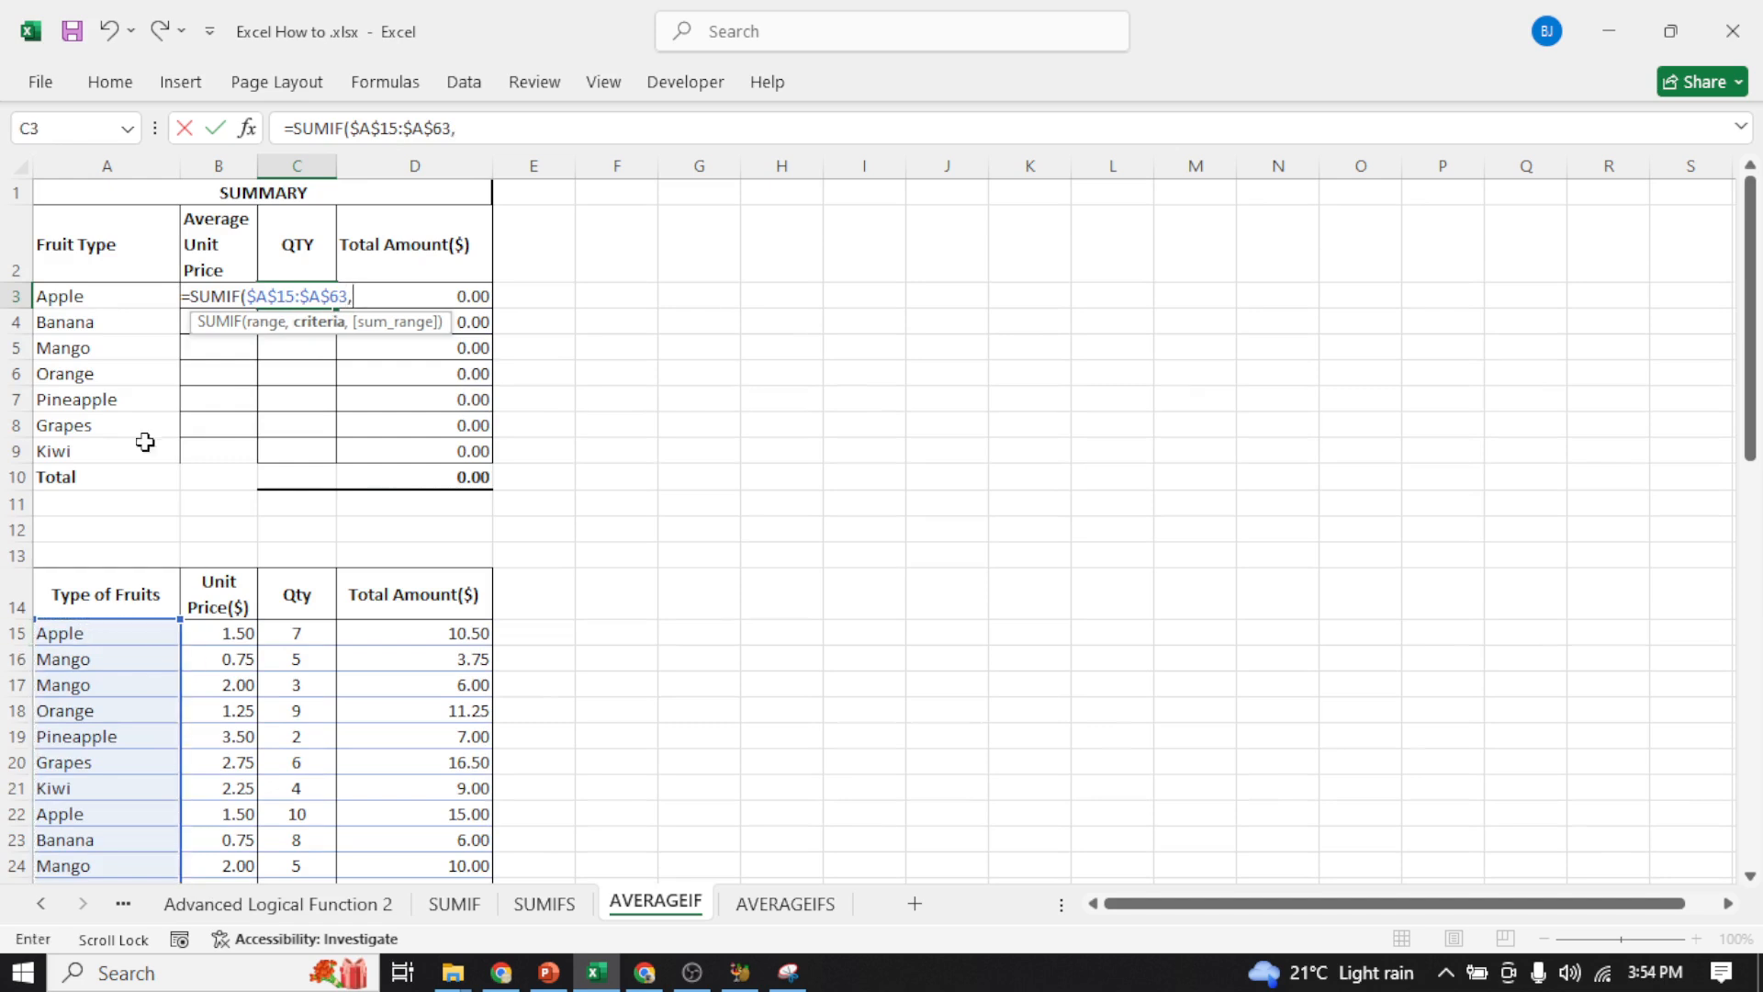
- Add the Apple cell as the SUMIF criteria, locking only its column as $A3
left_click(70, 300)
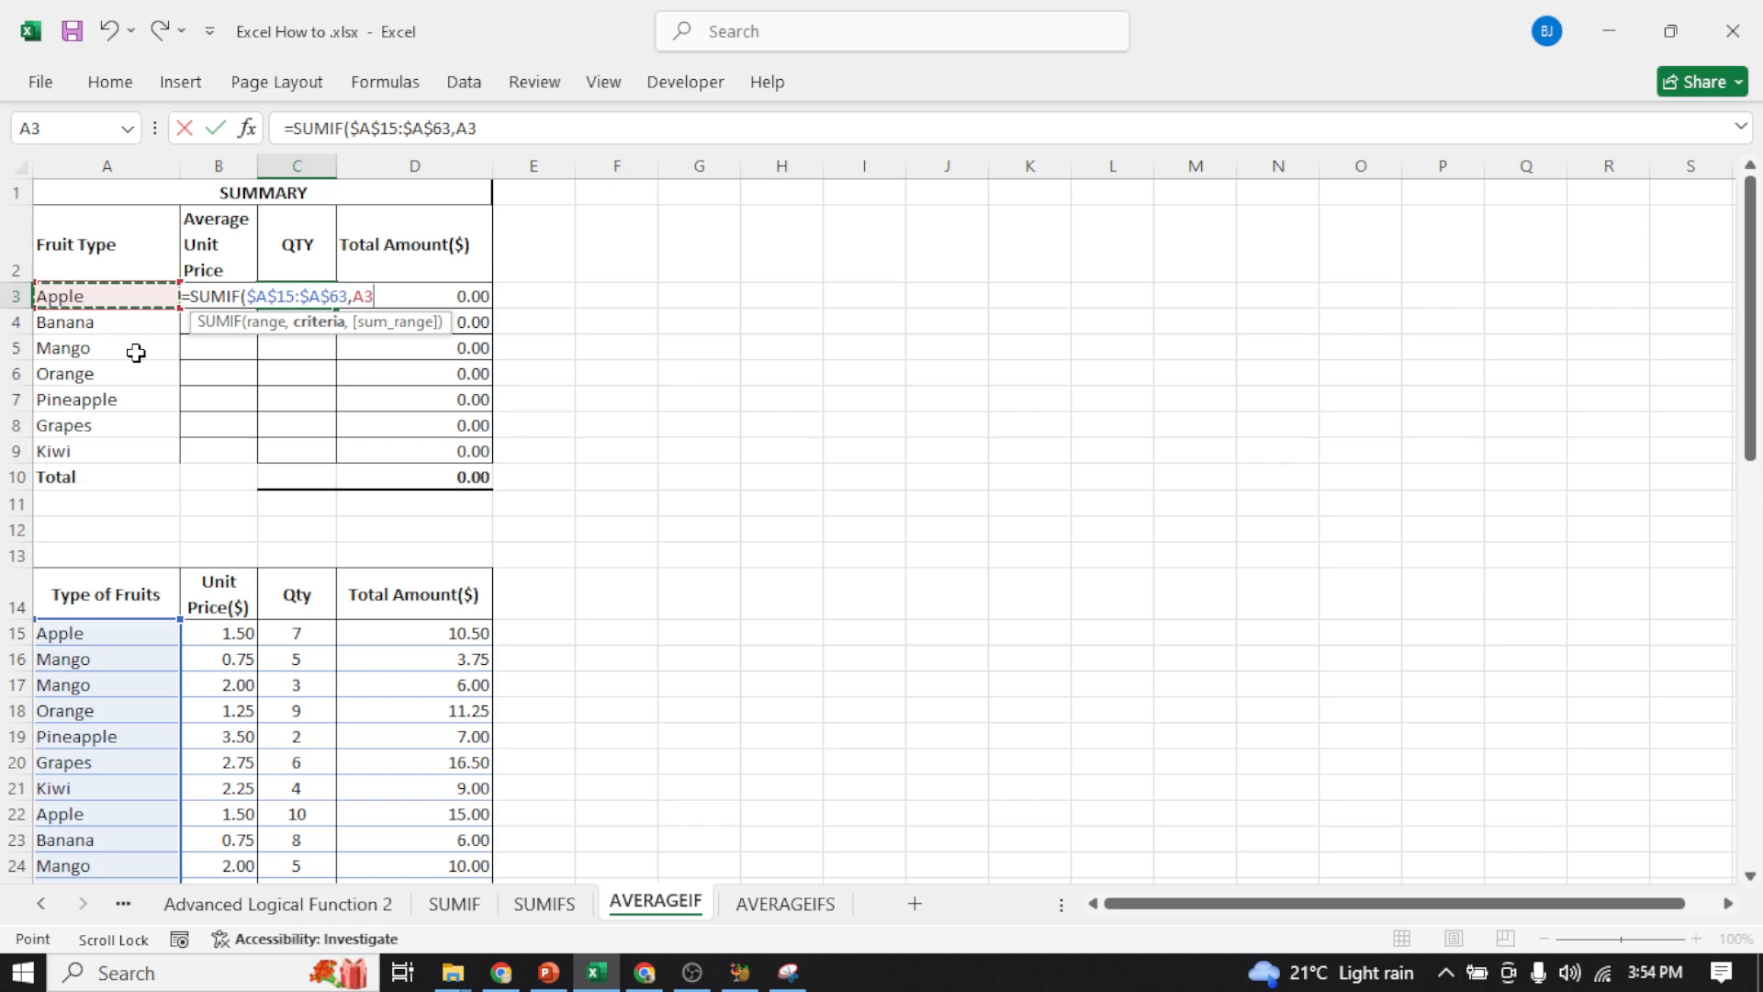
key("F4")
key("F4")
key("F4")
type(",")
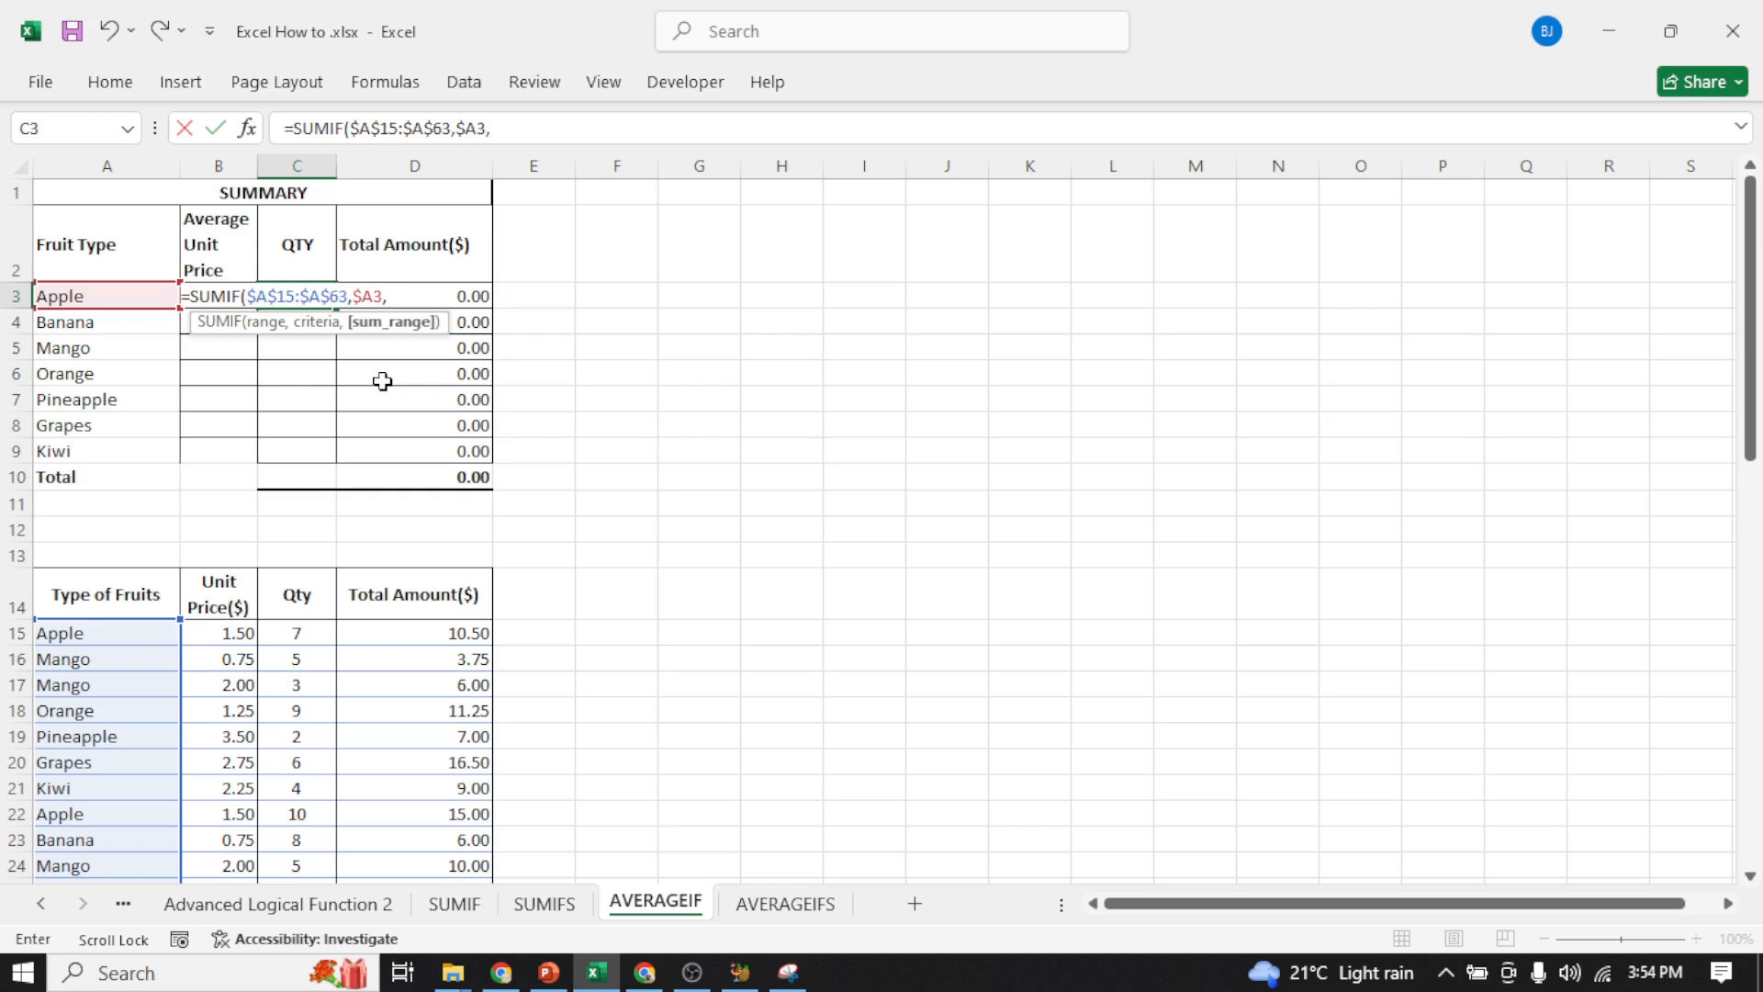
- Complete the SUMIF formula with the Qty values $C$15:$C$63 as the absolute sum range and enter it
left_click(297, 635)
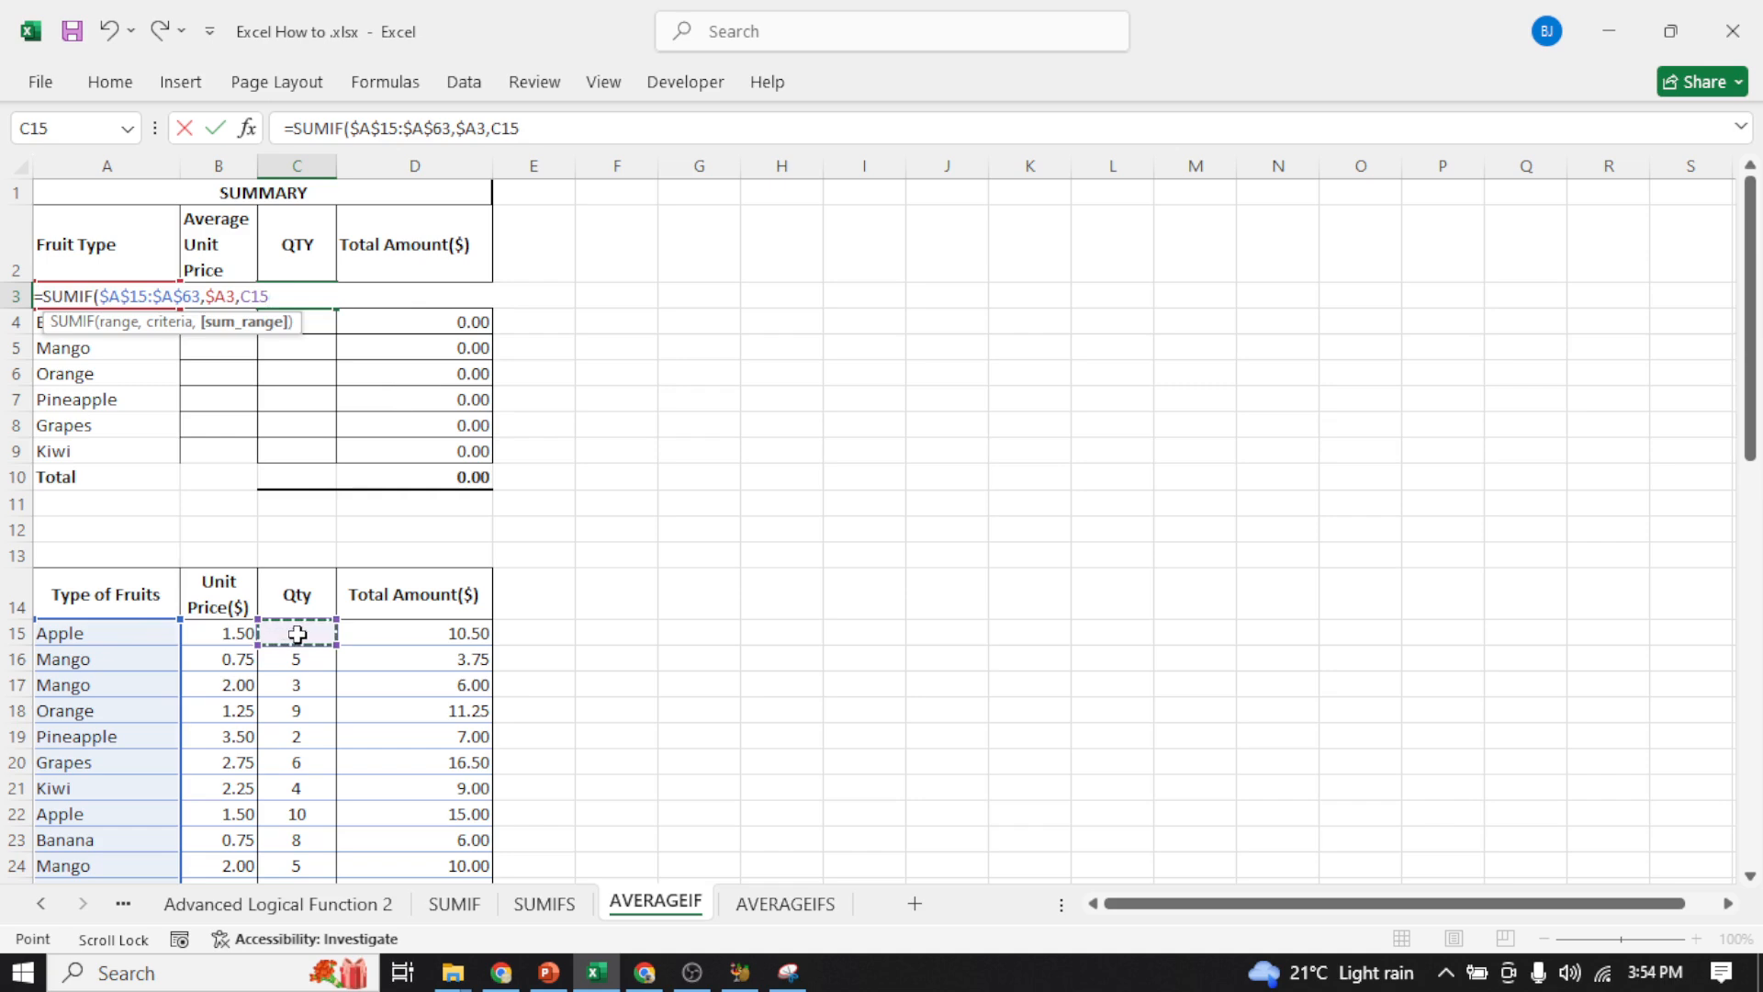
key("ctrl+shift+Down")
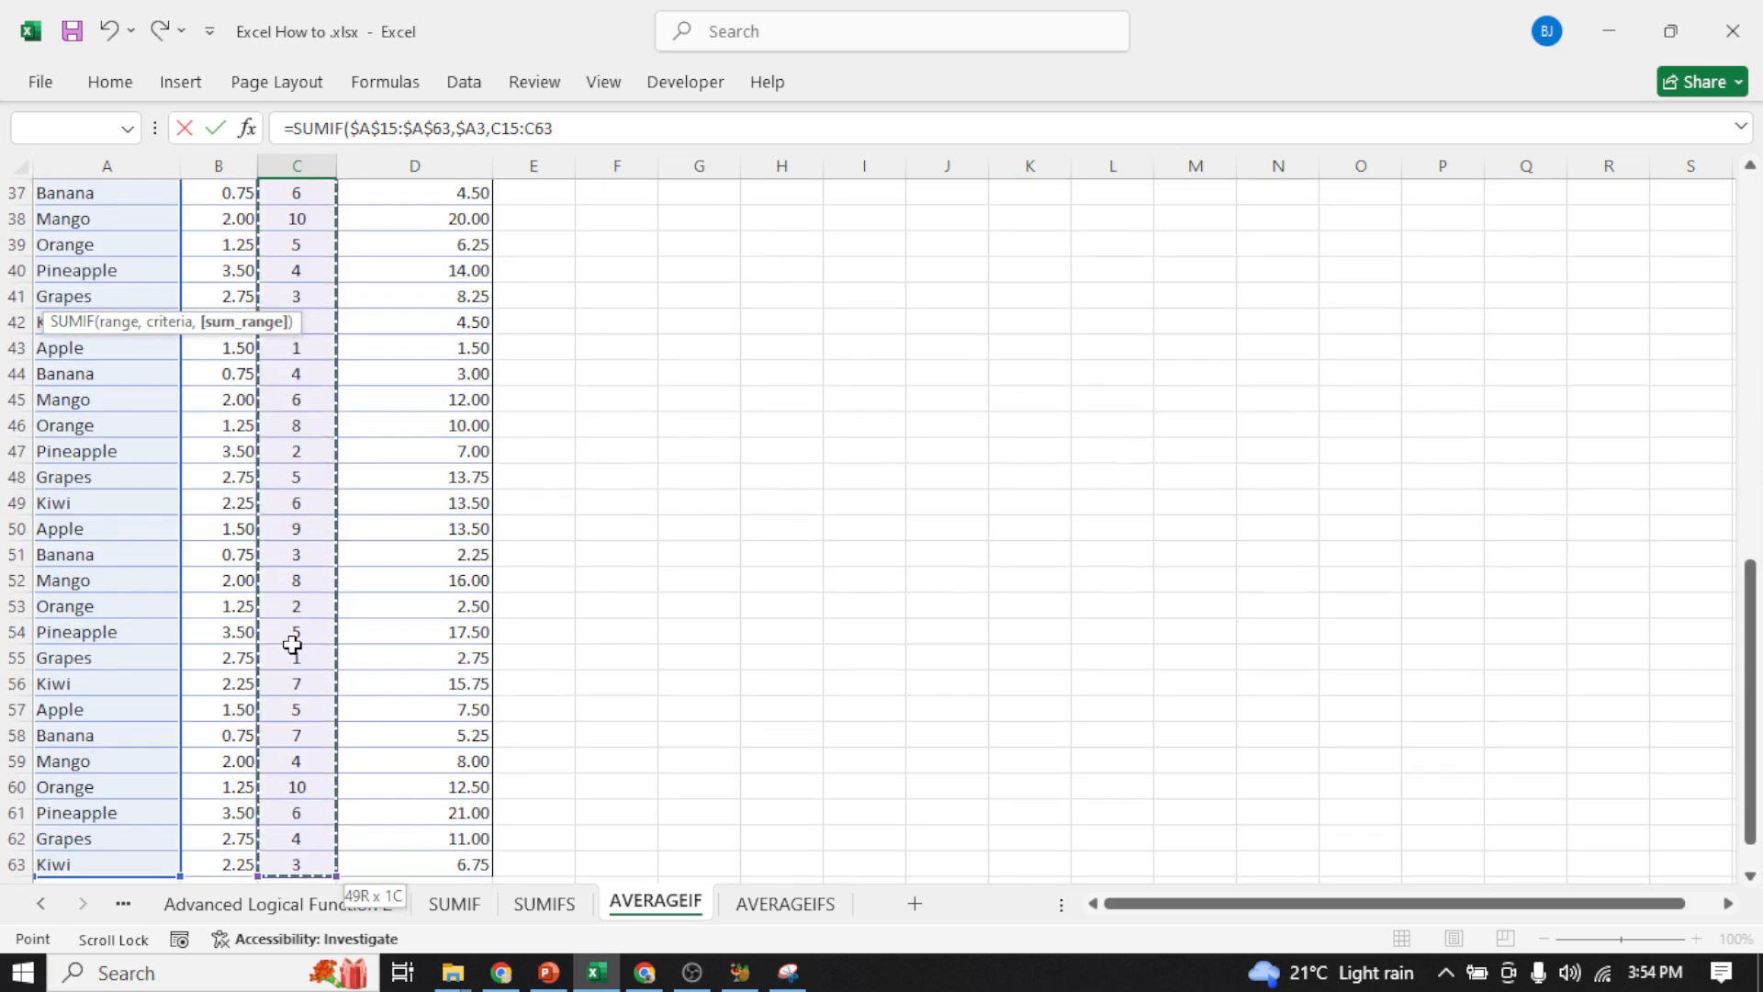
key("F4")
scroll(294, 644, "up", 12)
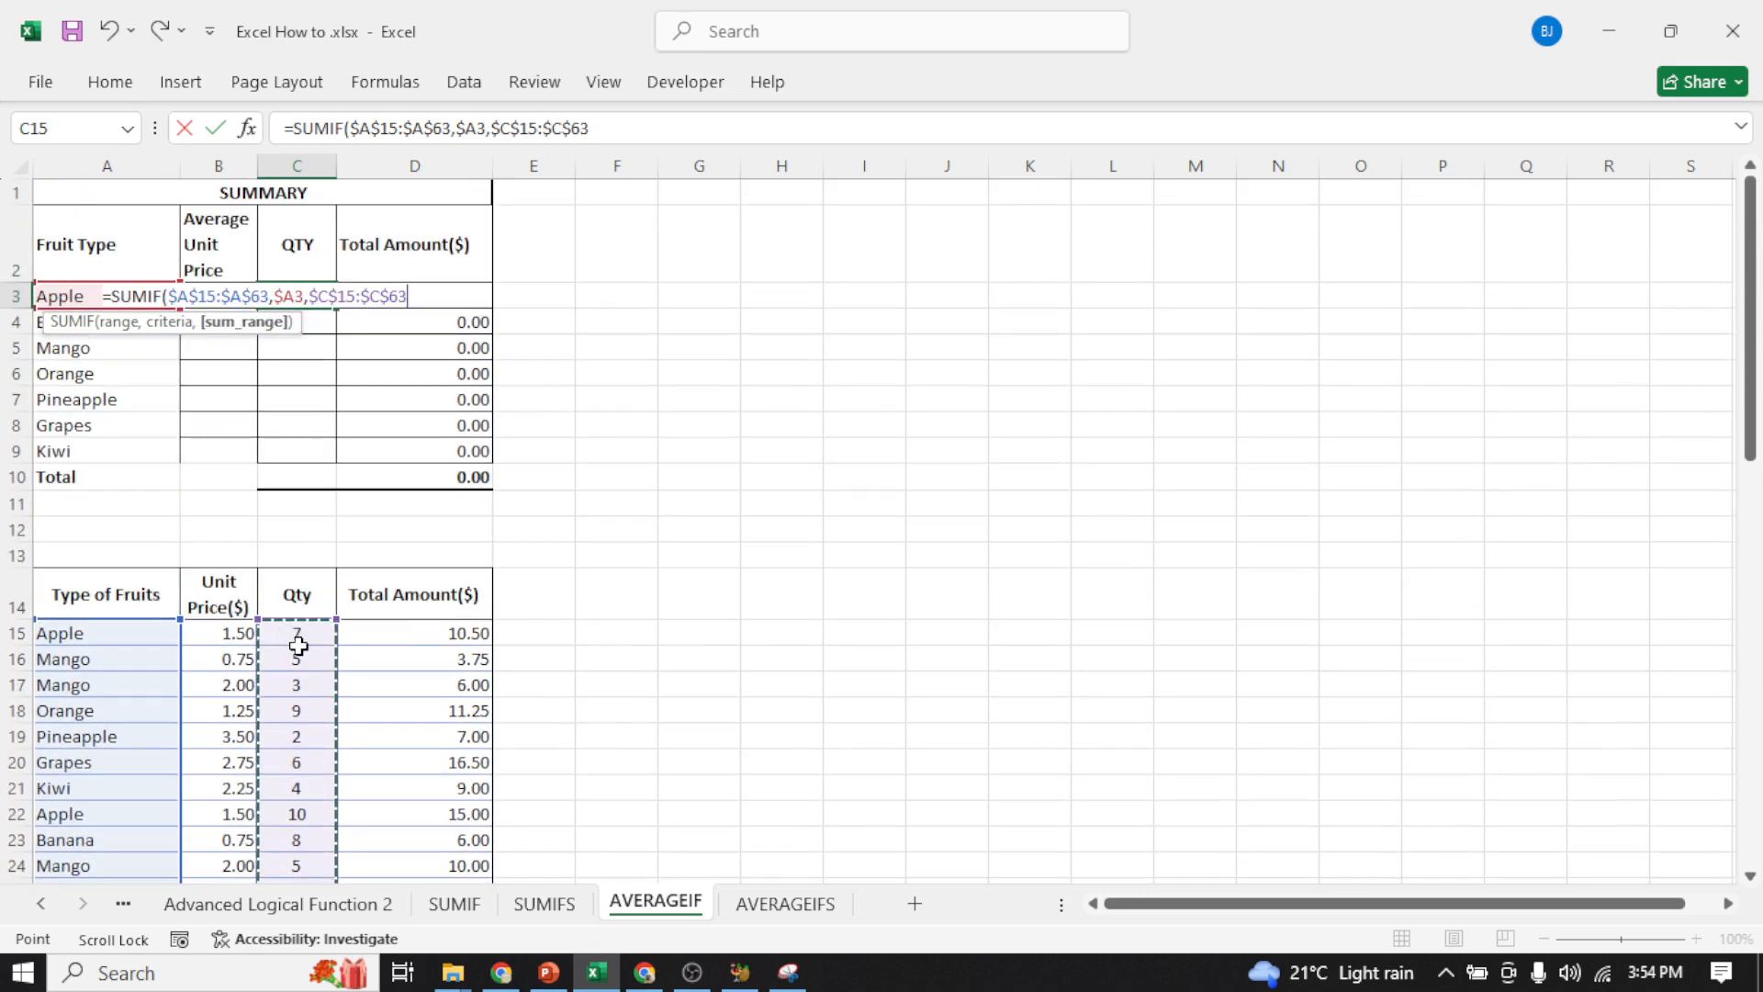
type(")")
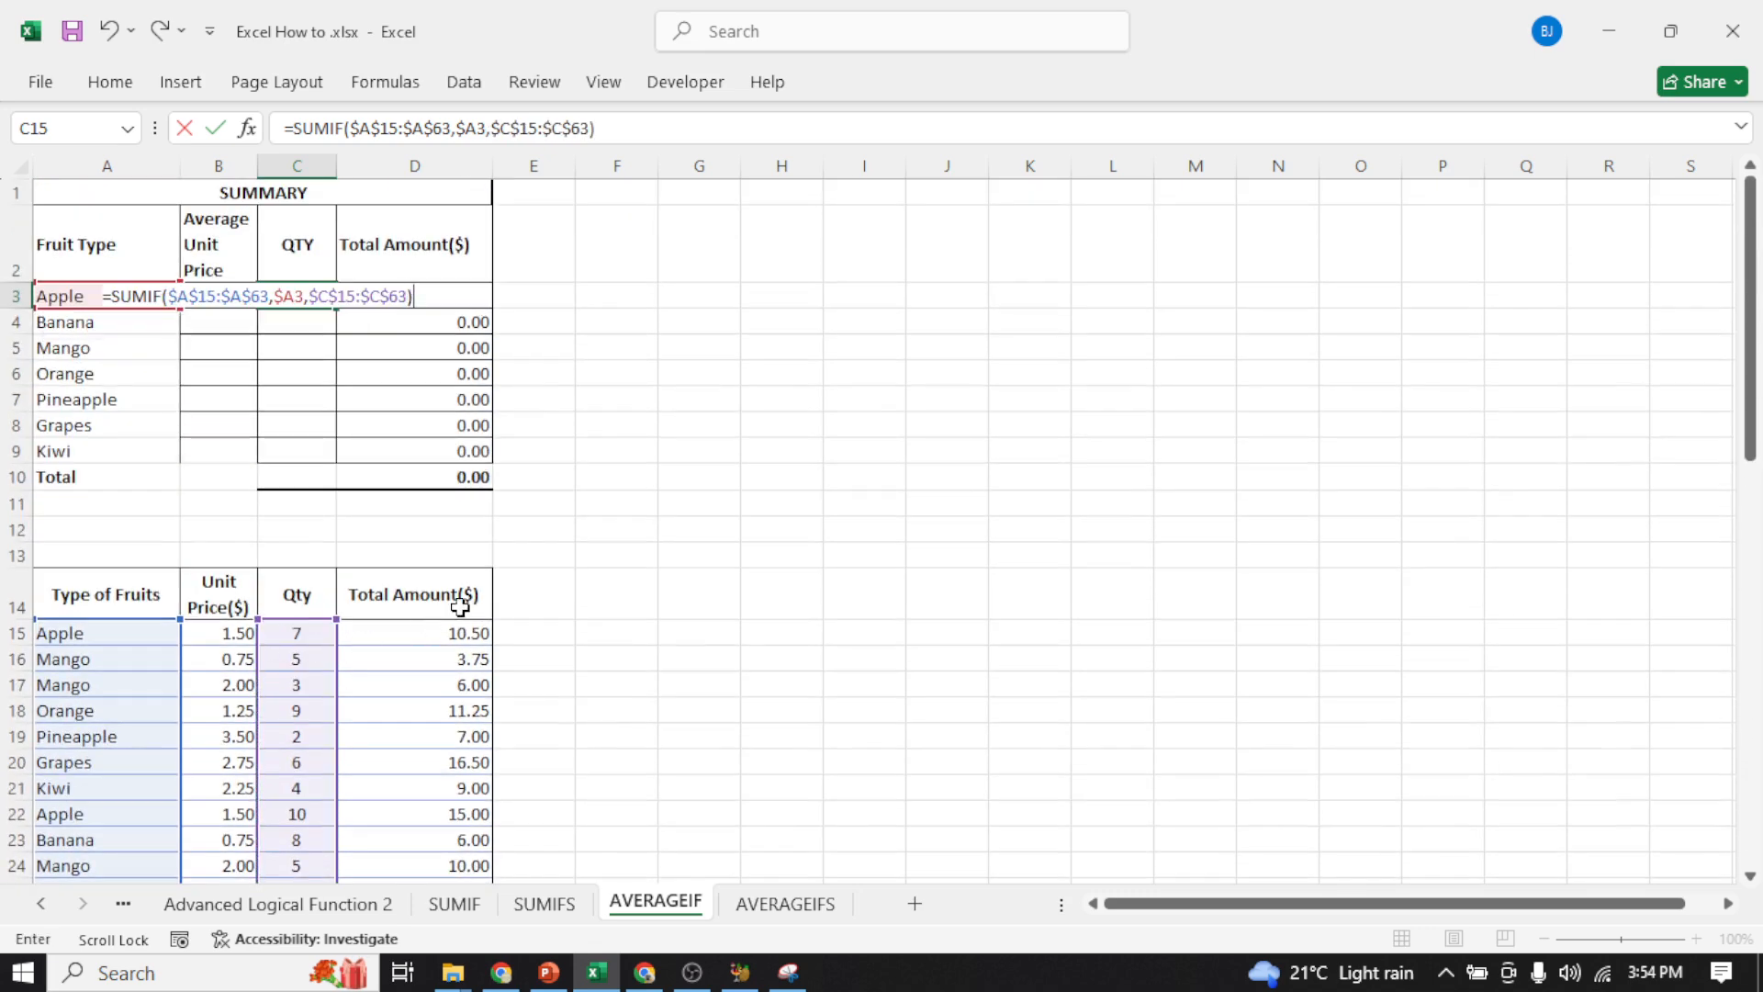
key("Return")
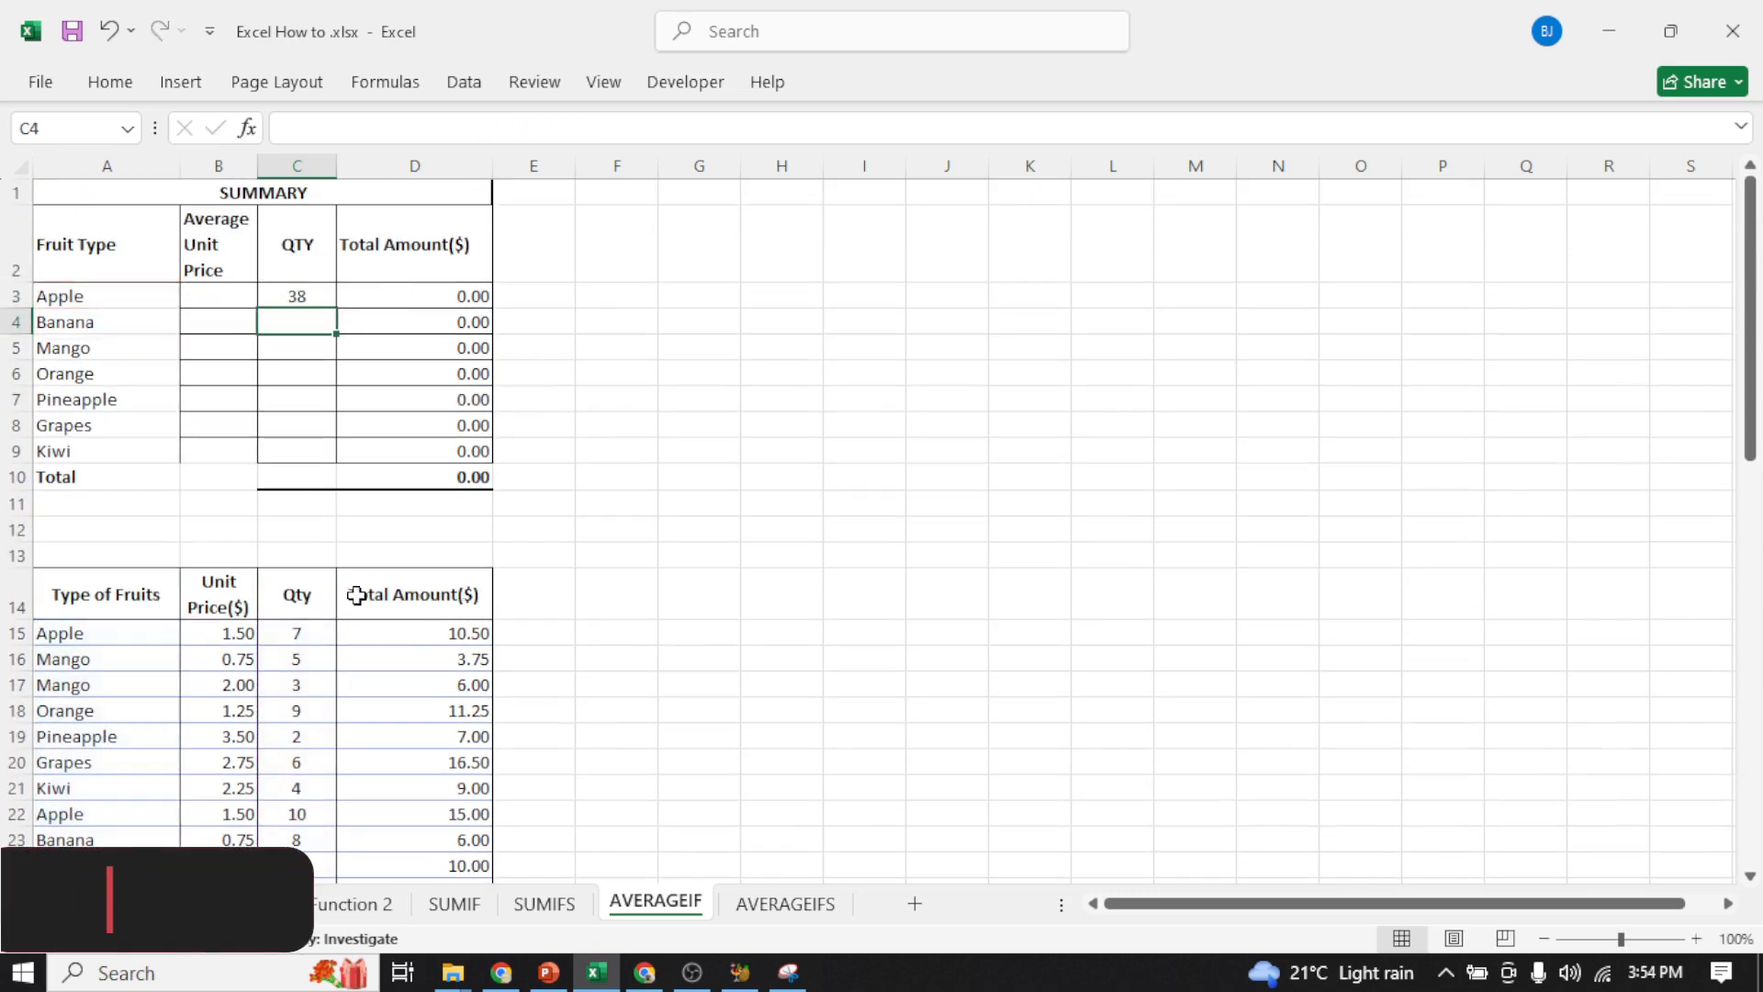
- Fill the SUMIF formula from C3 down to C9 for all the remaining fruits
left_click(292, 298)
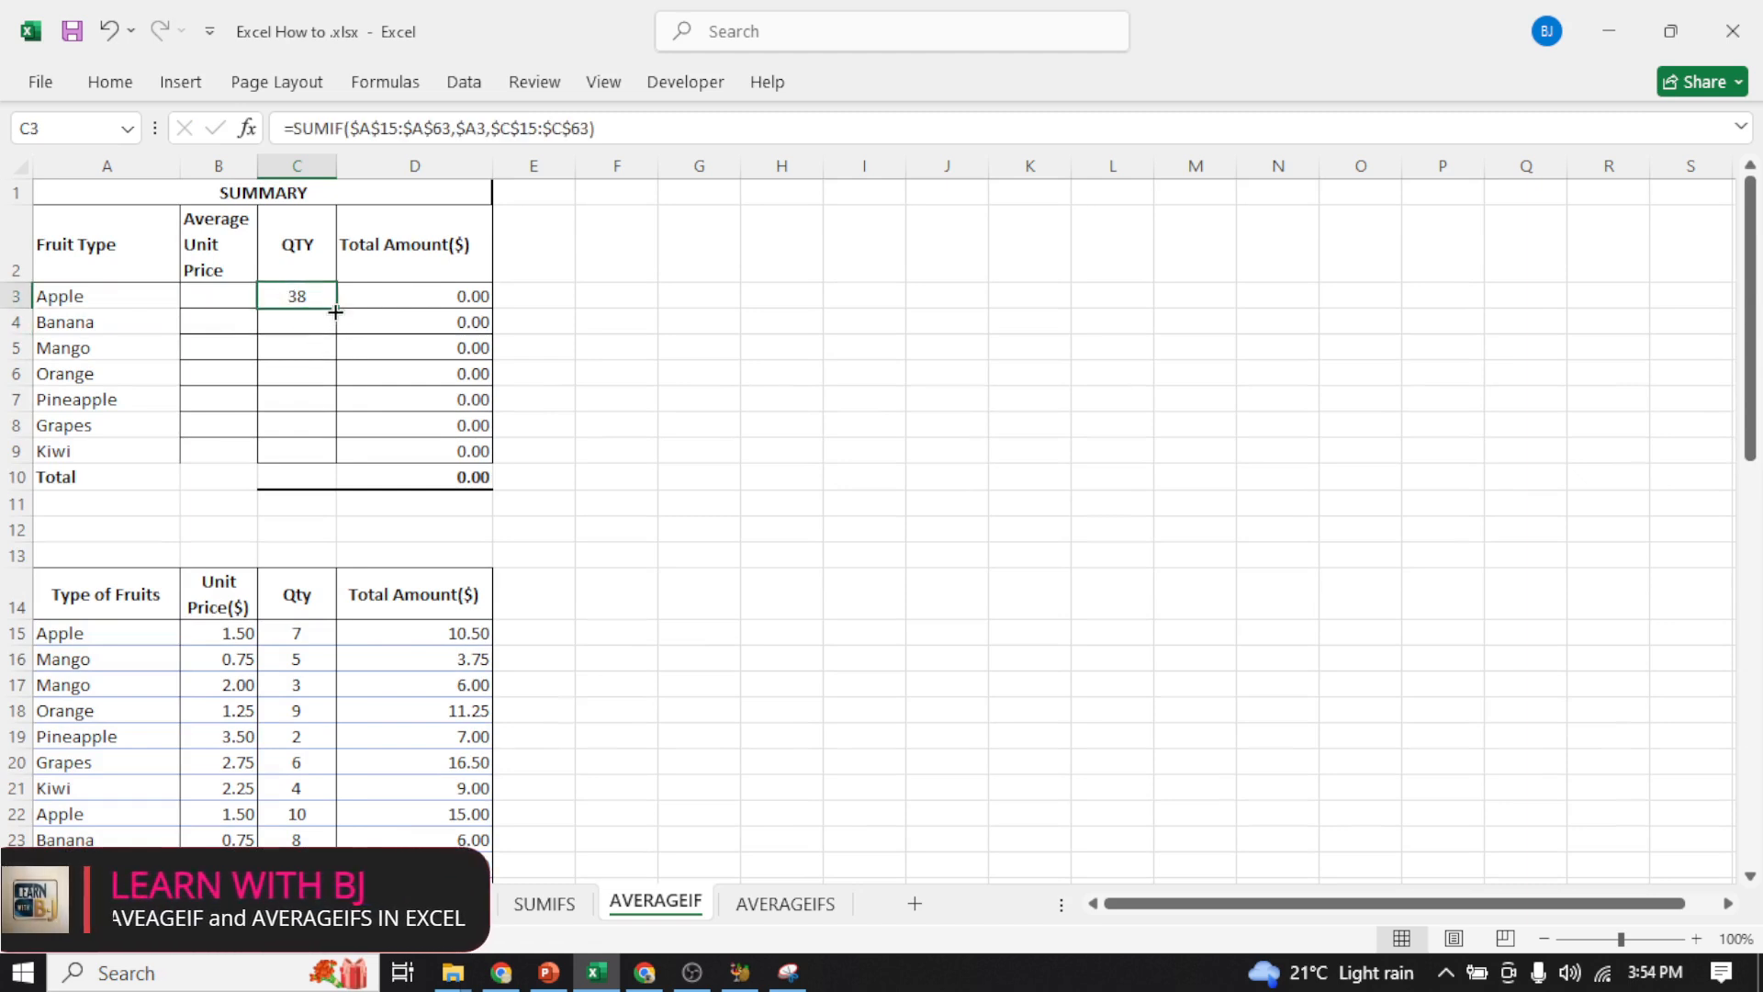
left_click_drag(336, 309, 347, 461)
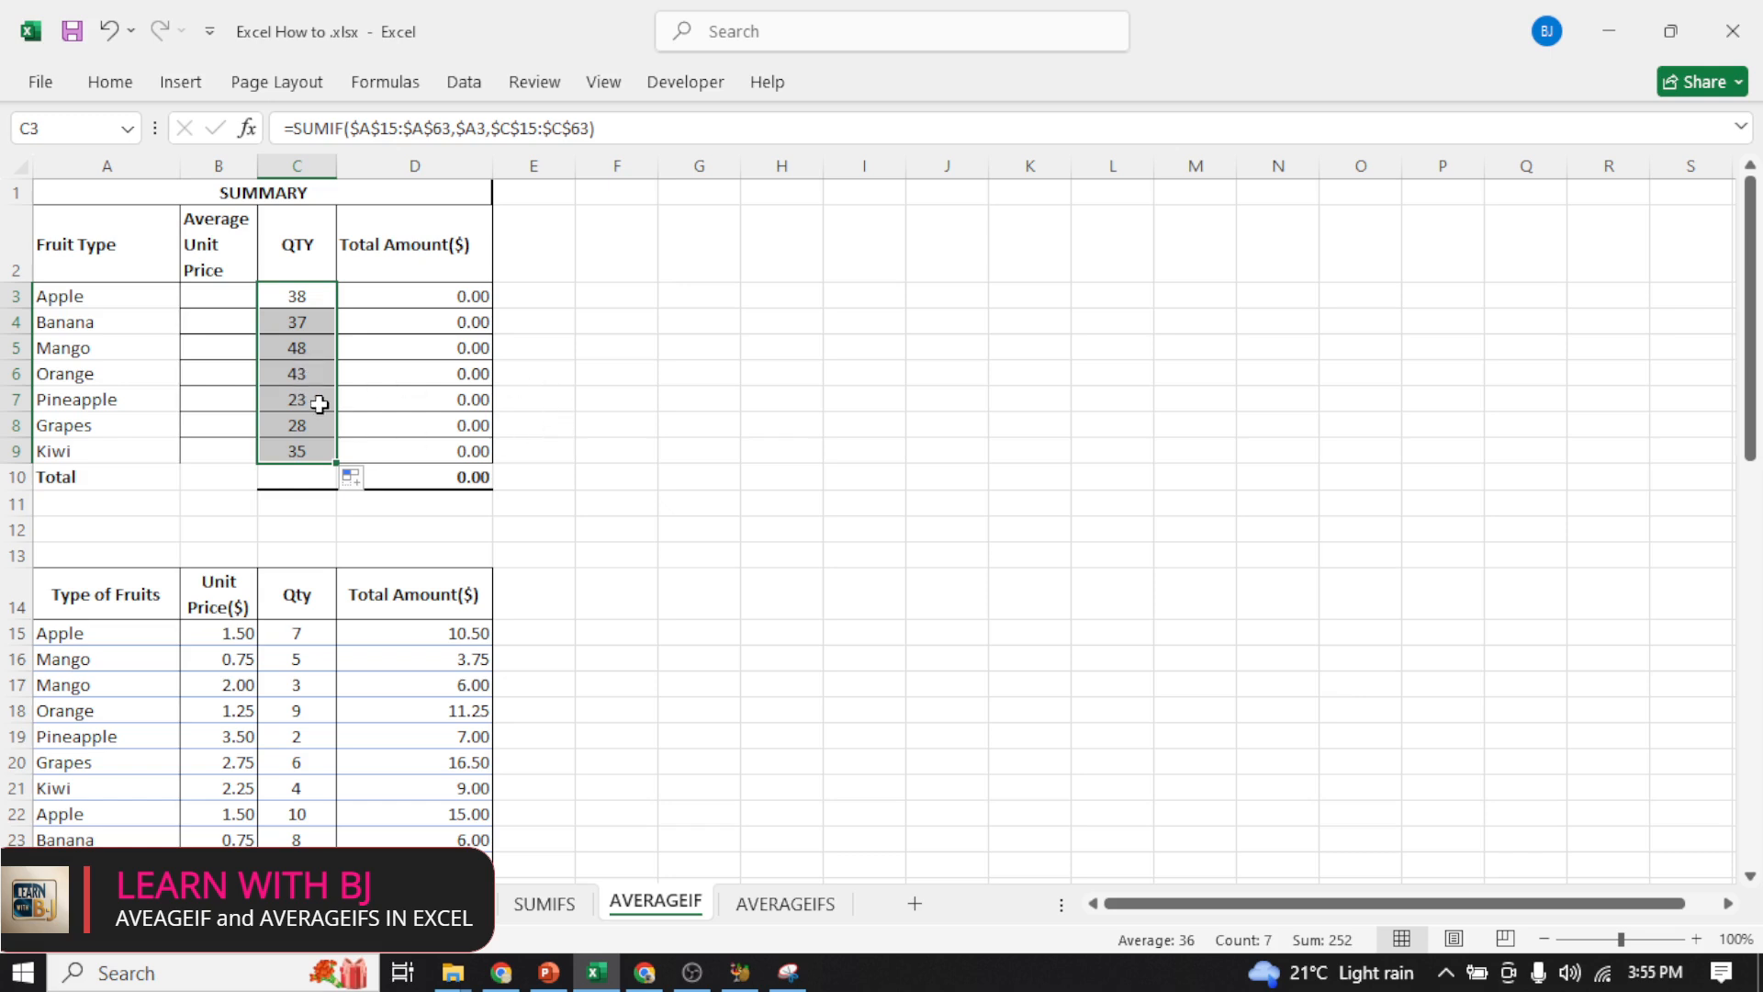
left_click(417, 373)
- Begin an AVERAGEIF formula in B3 for Apple's average unit price, with $A$15:$A$63 as the absolute range
left_click(225, 296)
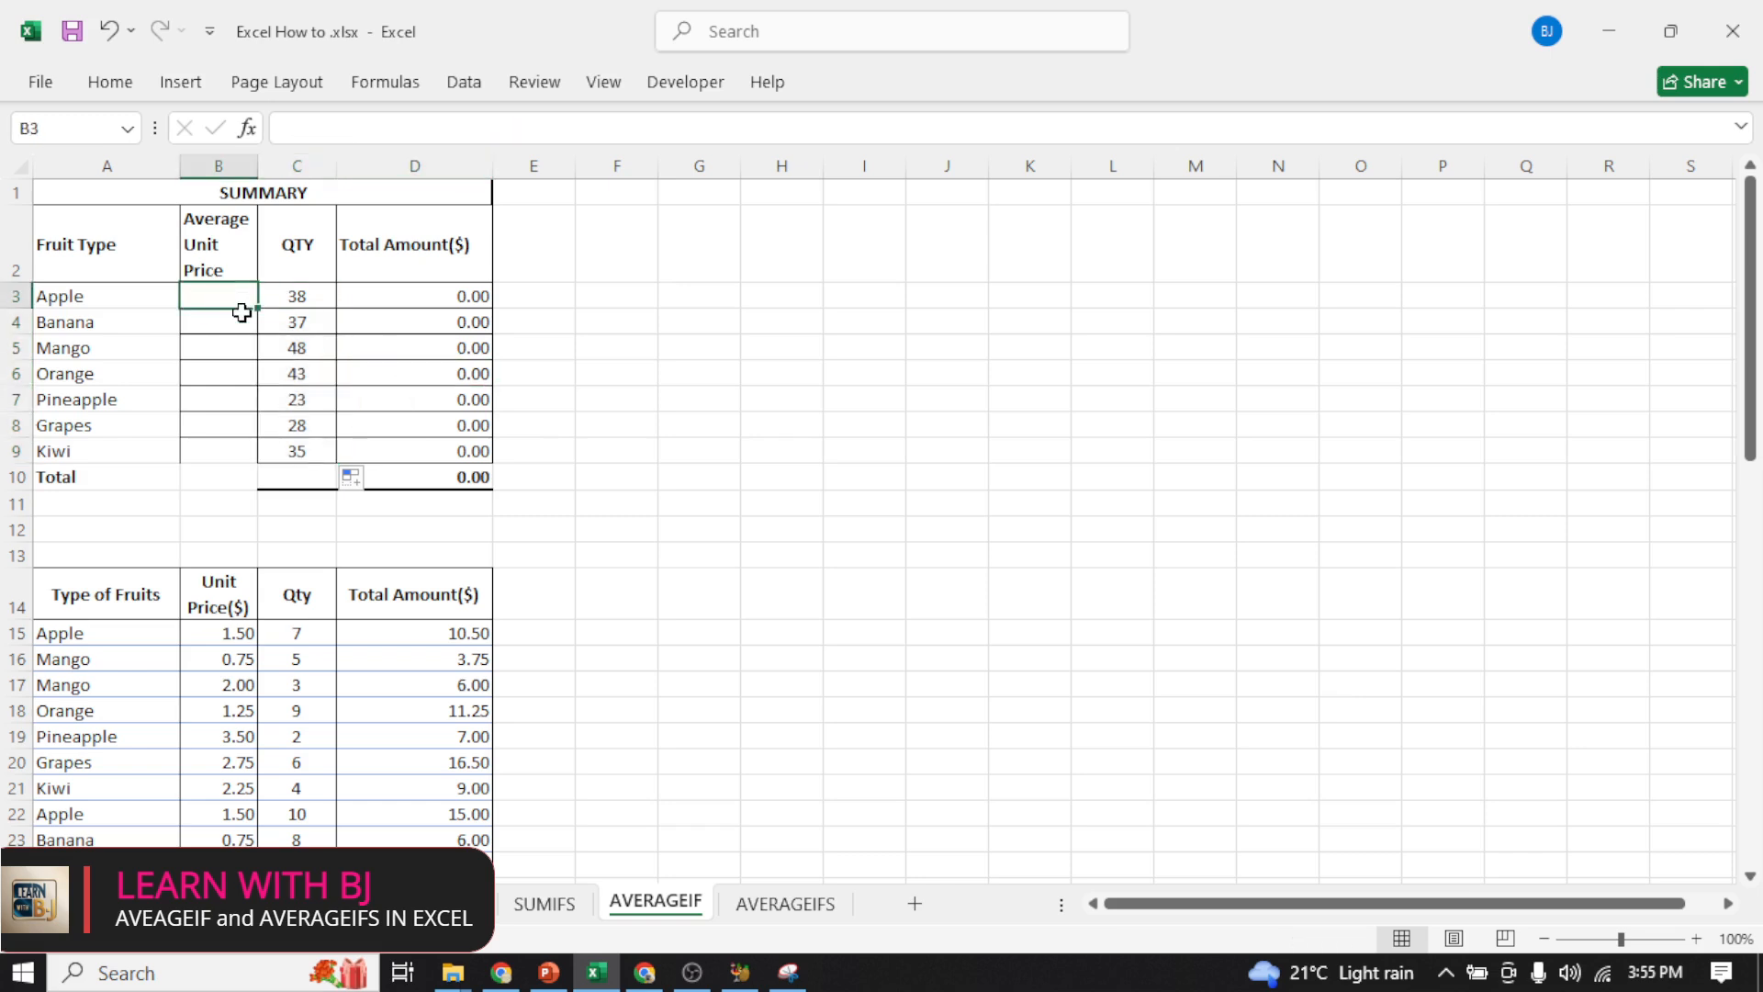
type("=")
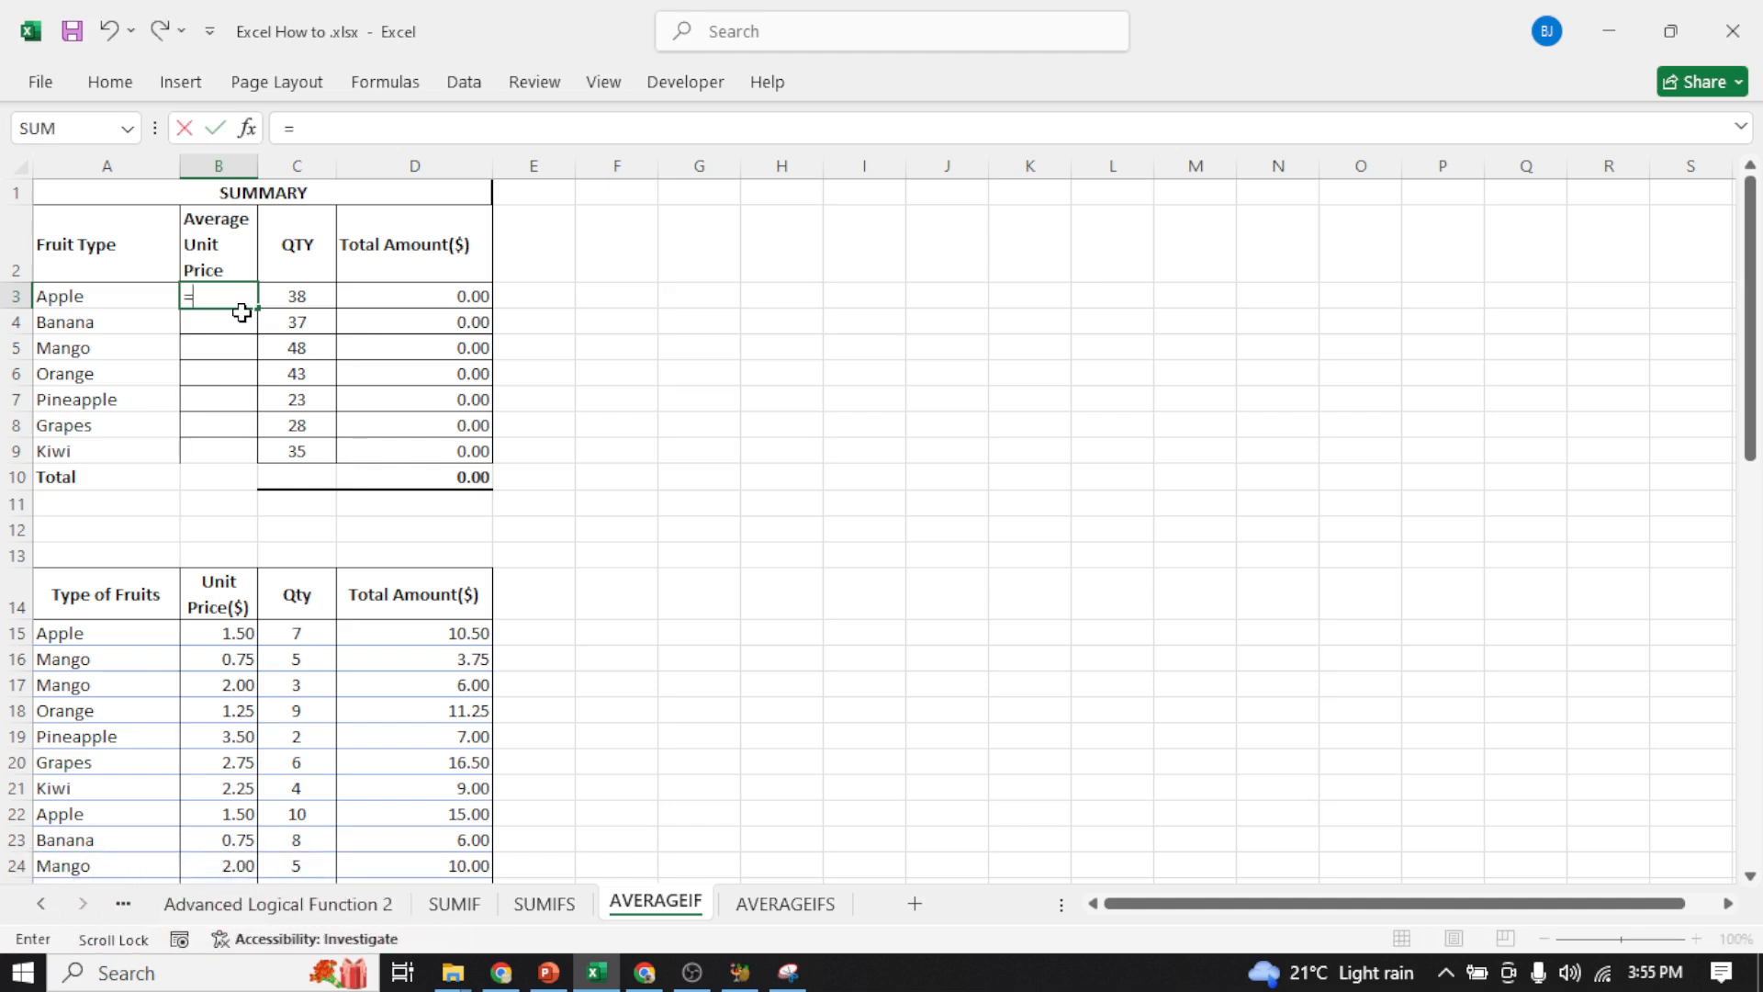
type("AV")
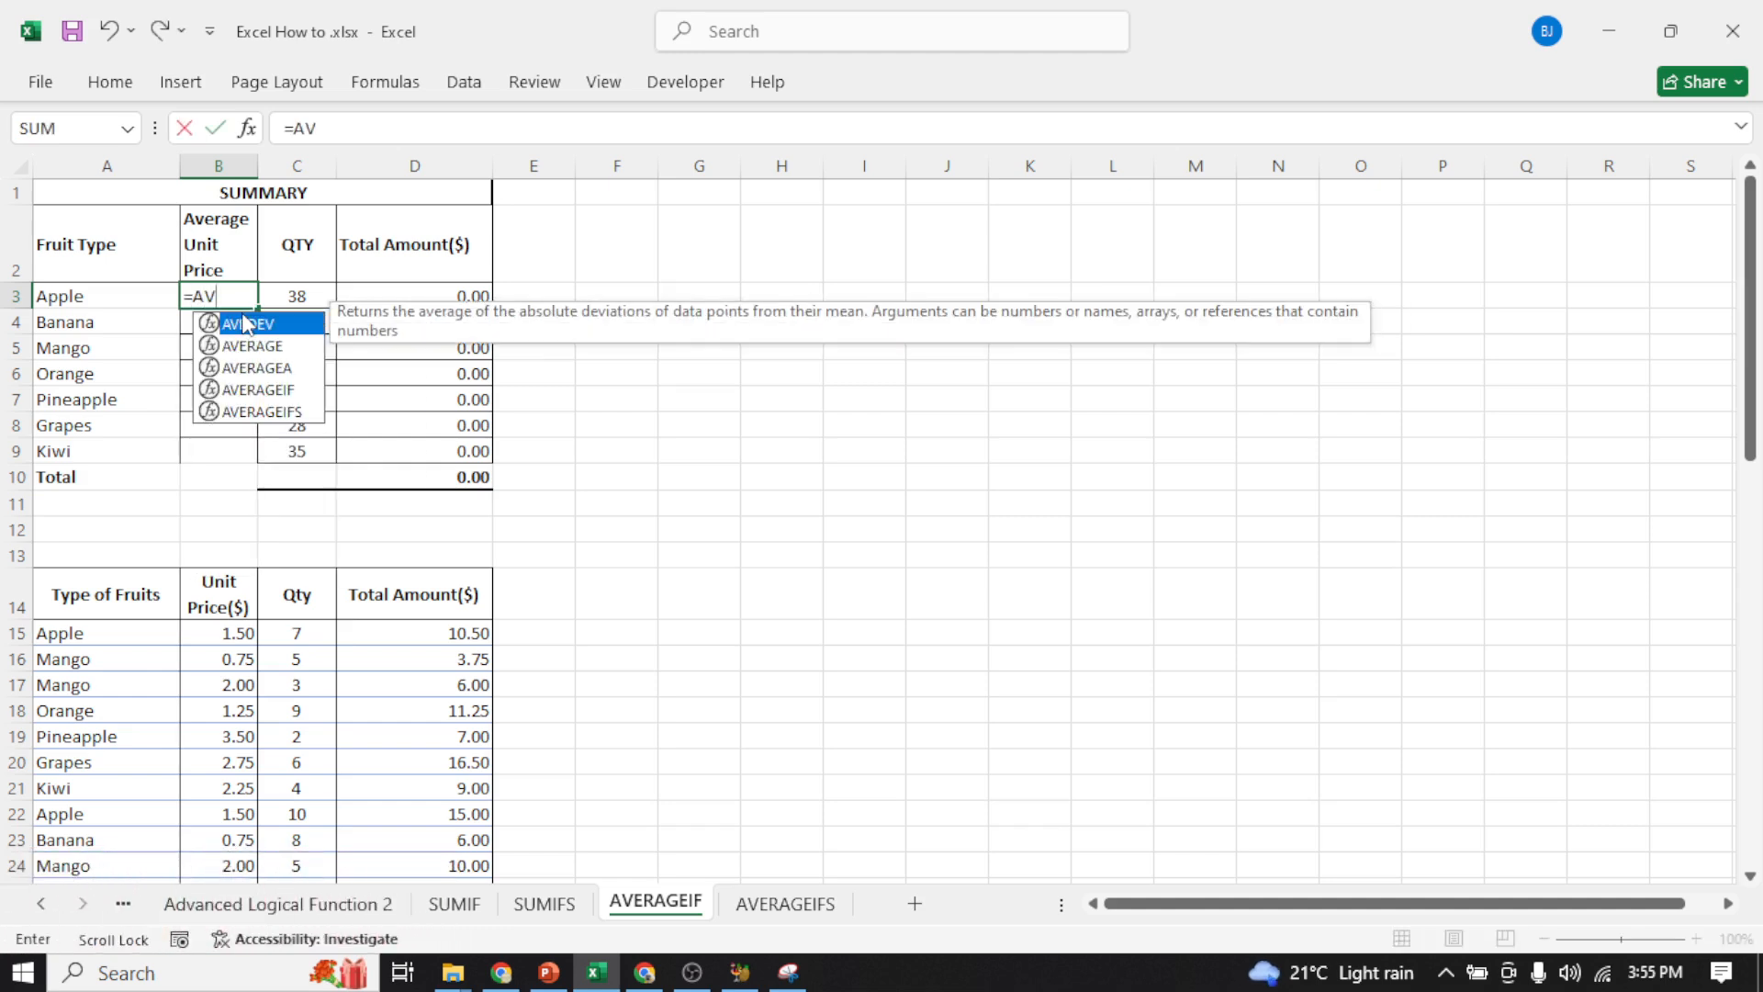
double_click(261, 391)
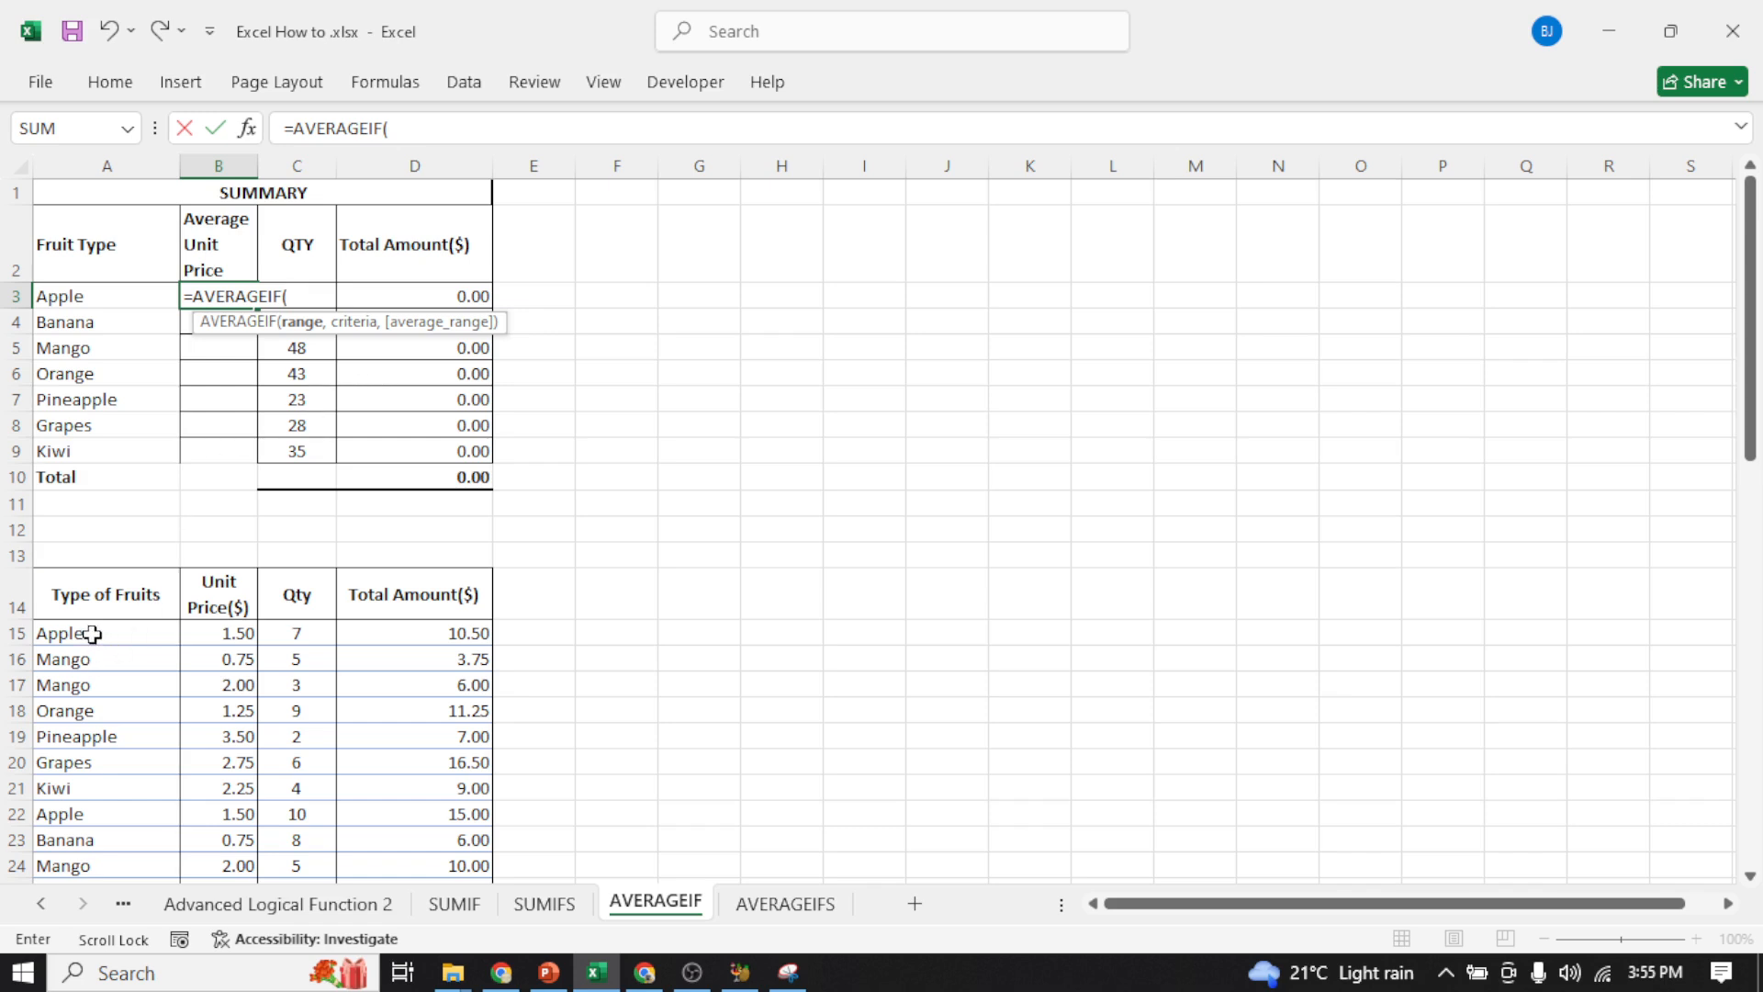
left_click_drag(93, 634, 81, 785)
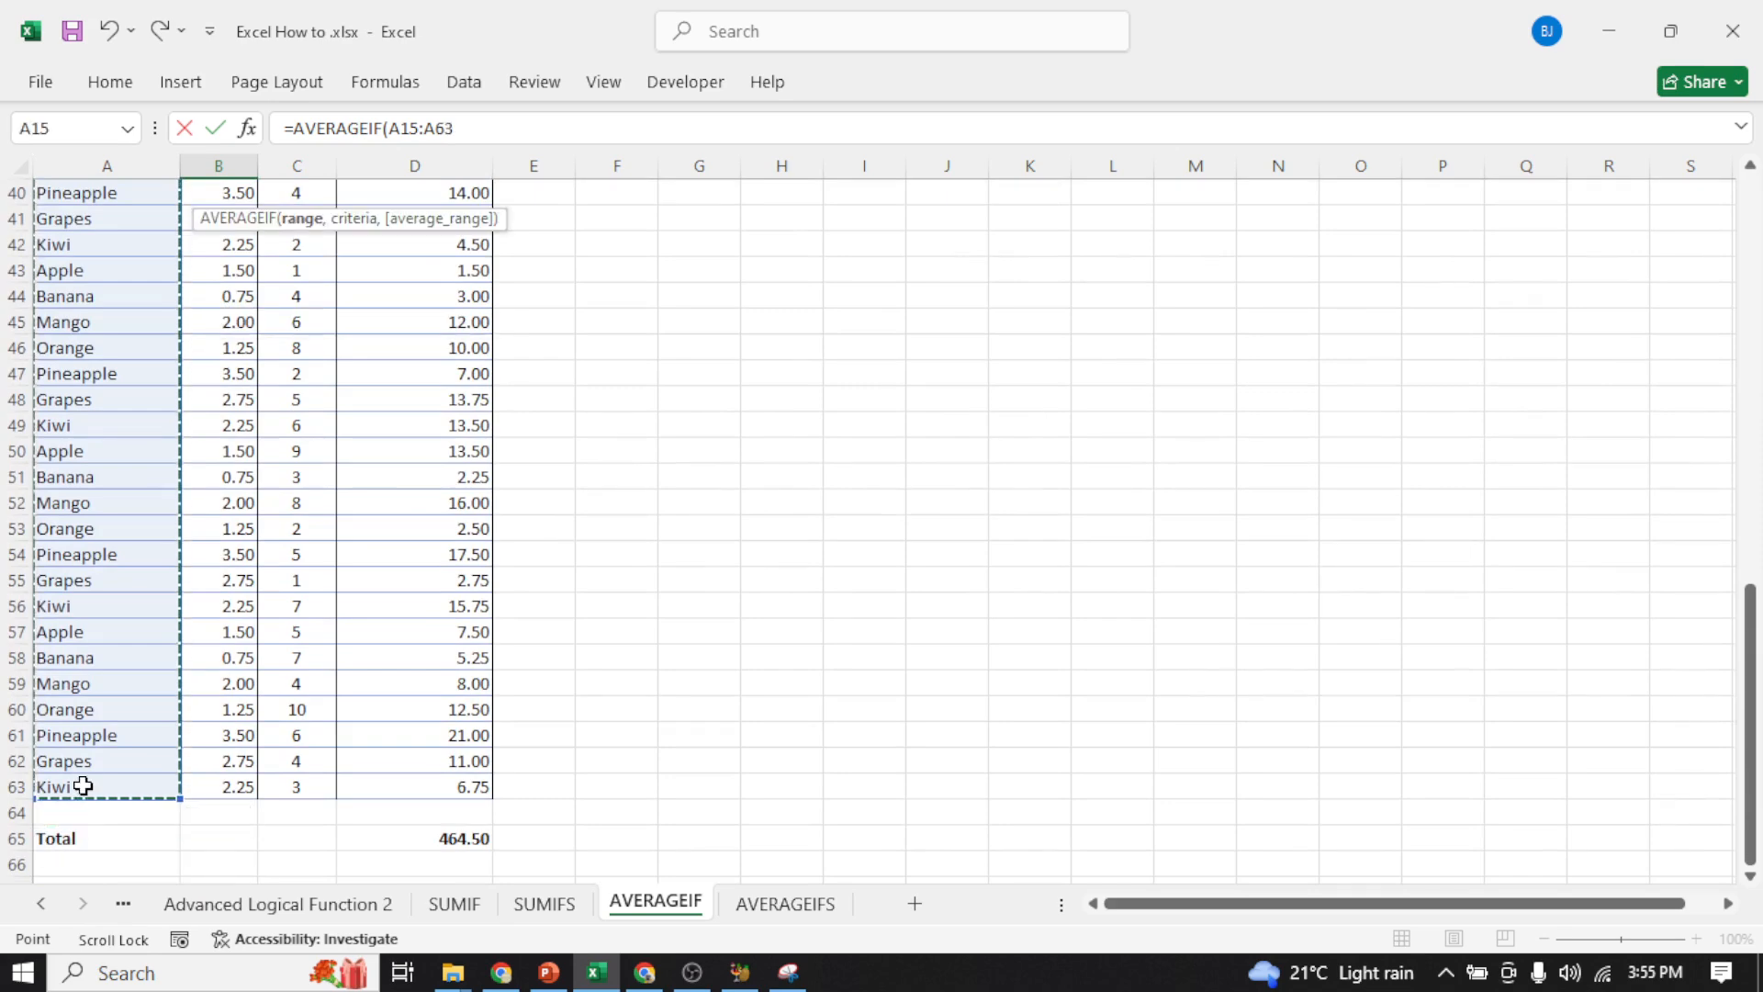
key("F4")
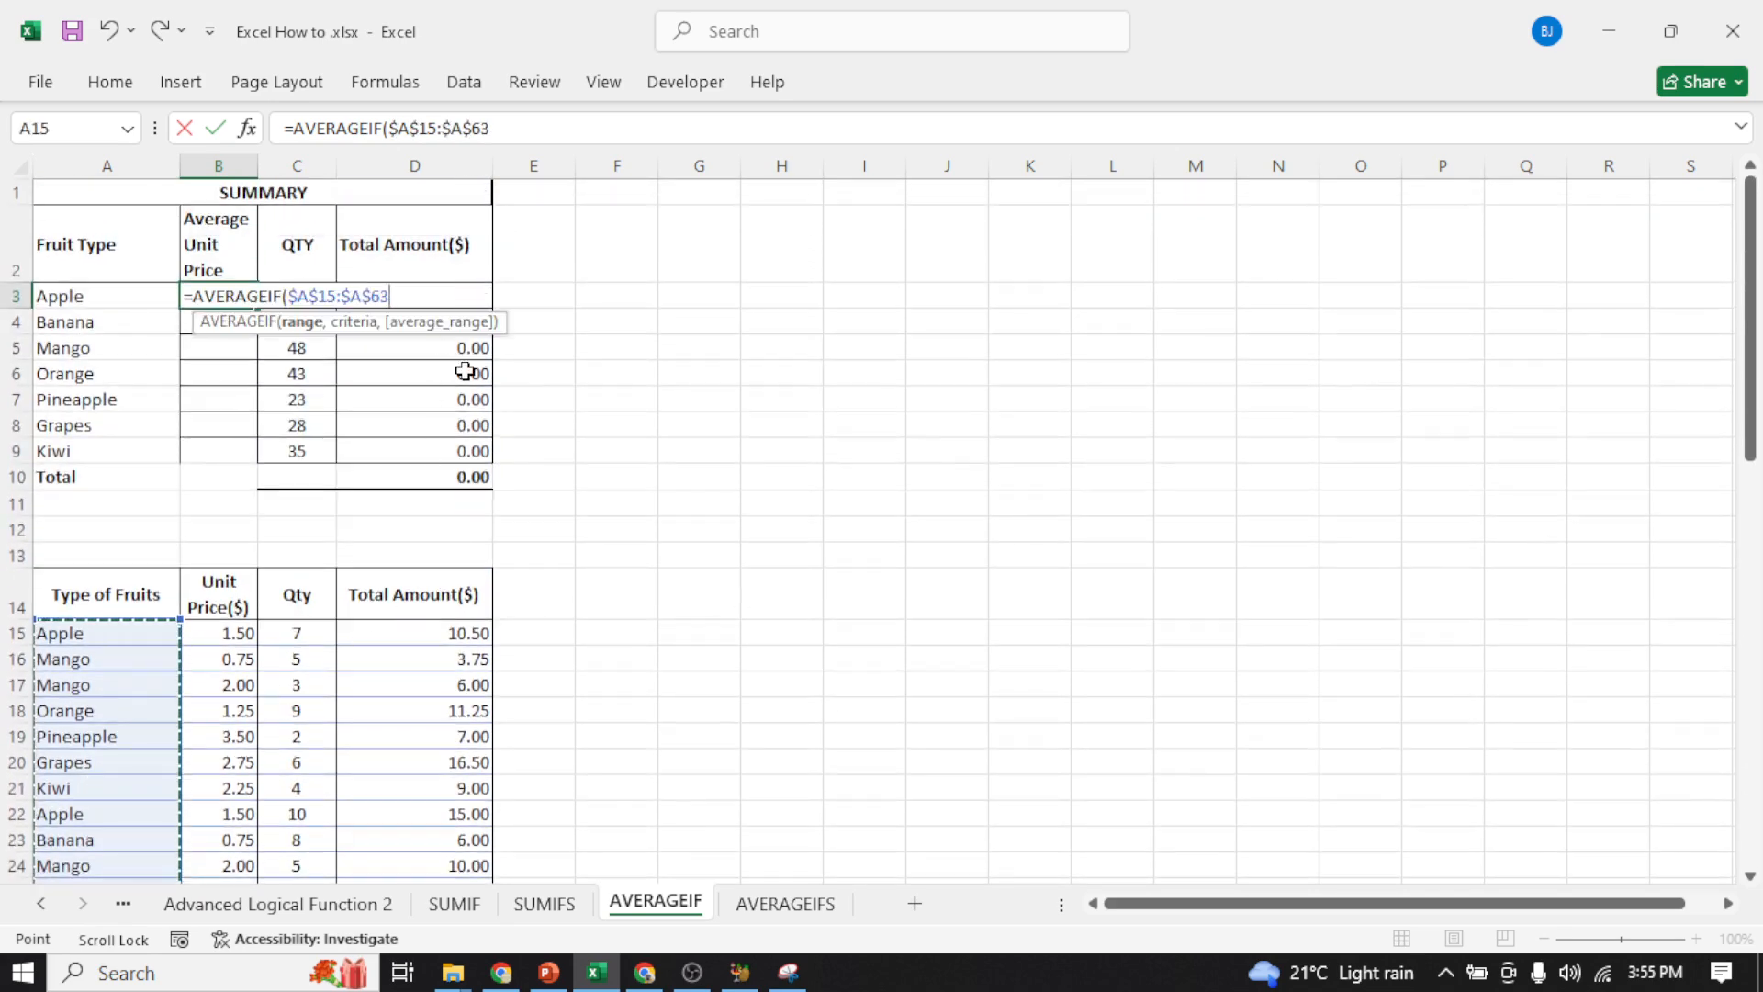
type(",")
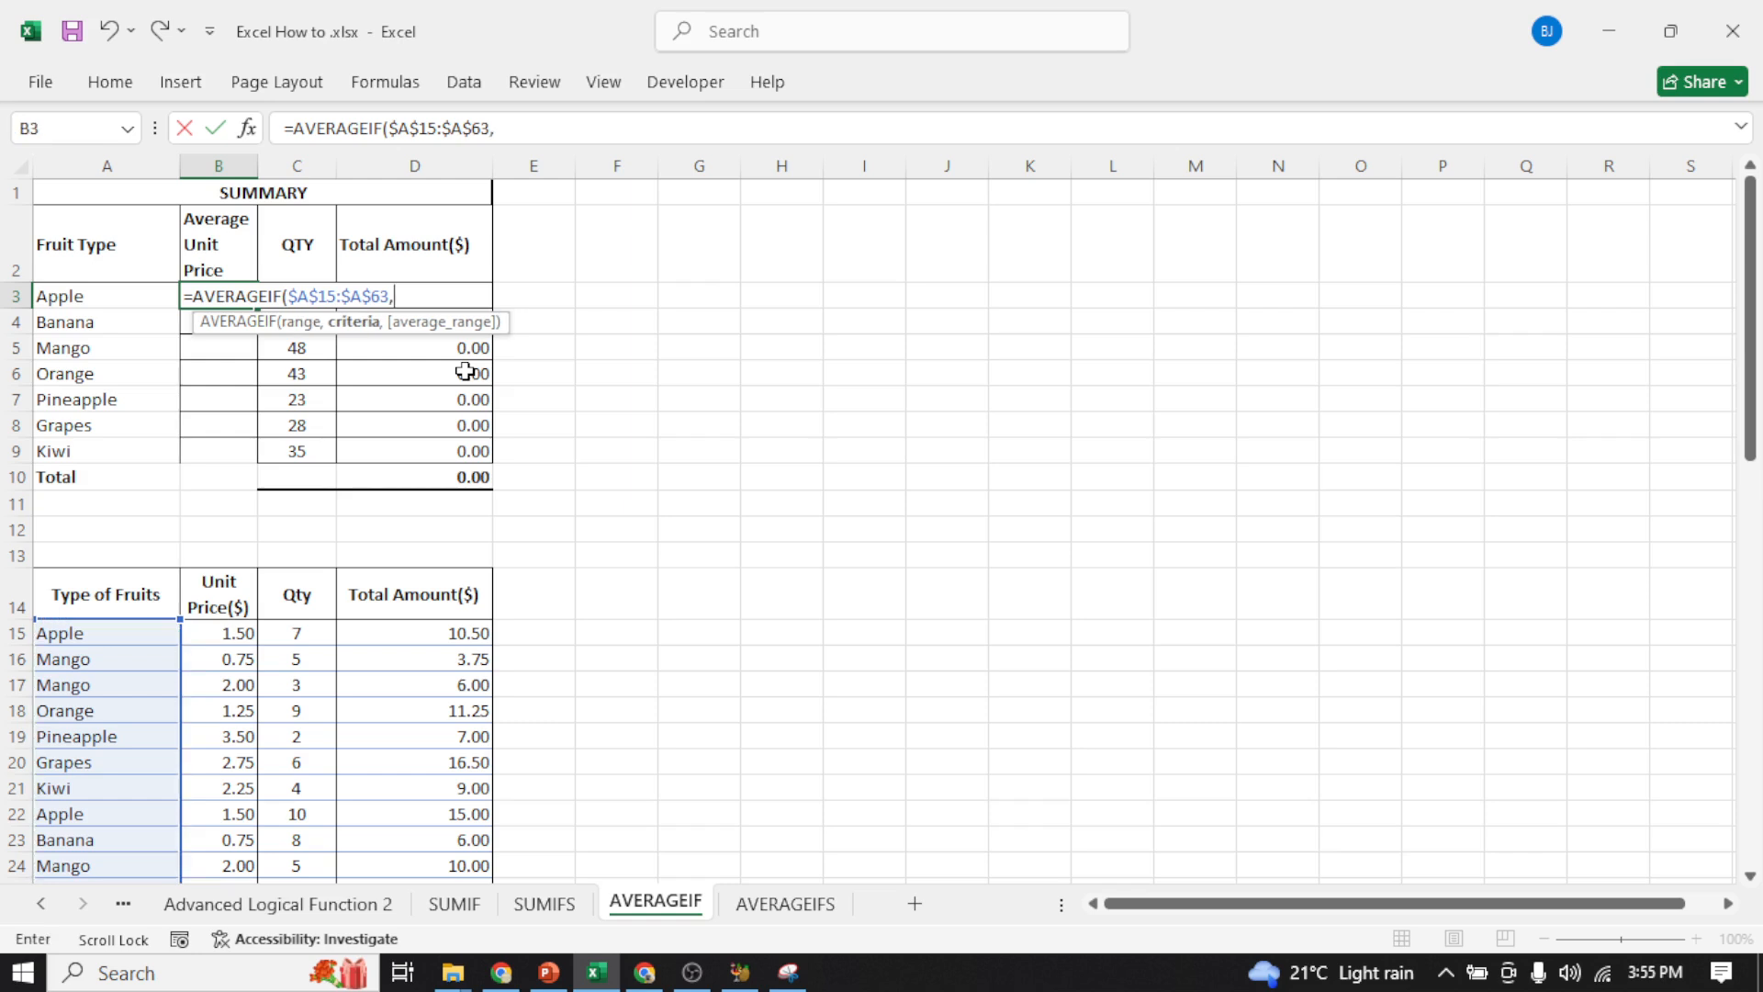
- Add the Apple cell as the AVERAGEIF criteria with only its column locked, as $A3
left_click(89, 297)
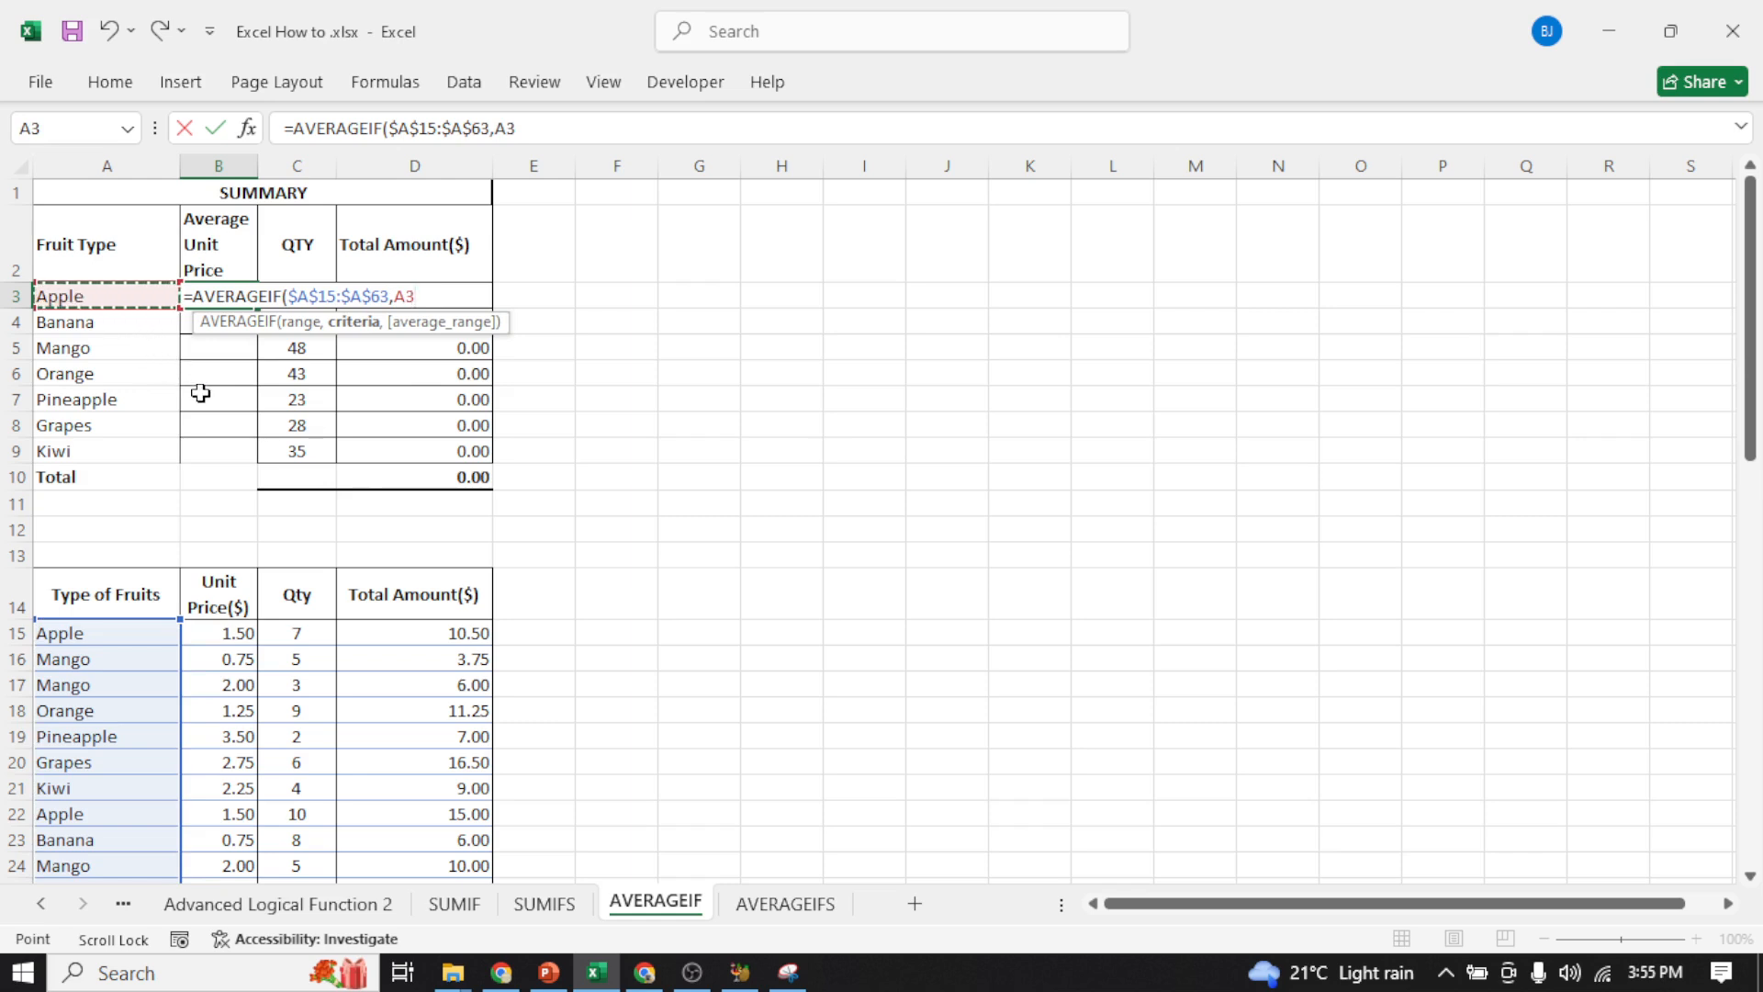
key("F4")
key("F4")
key("F4")
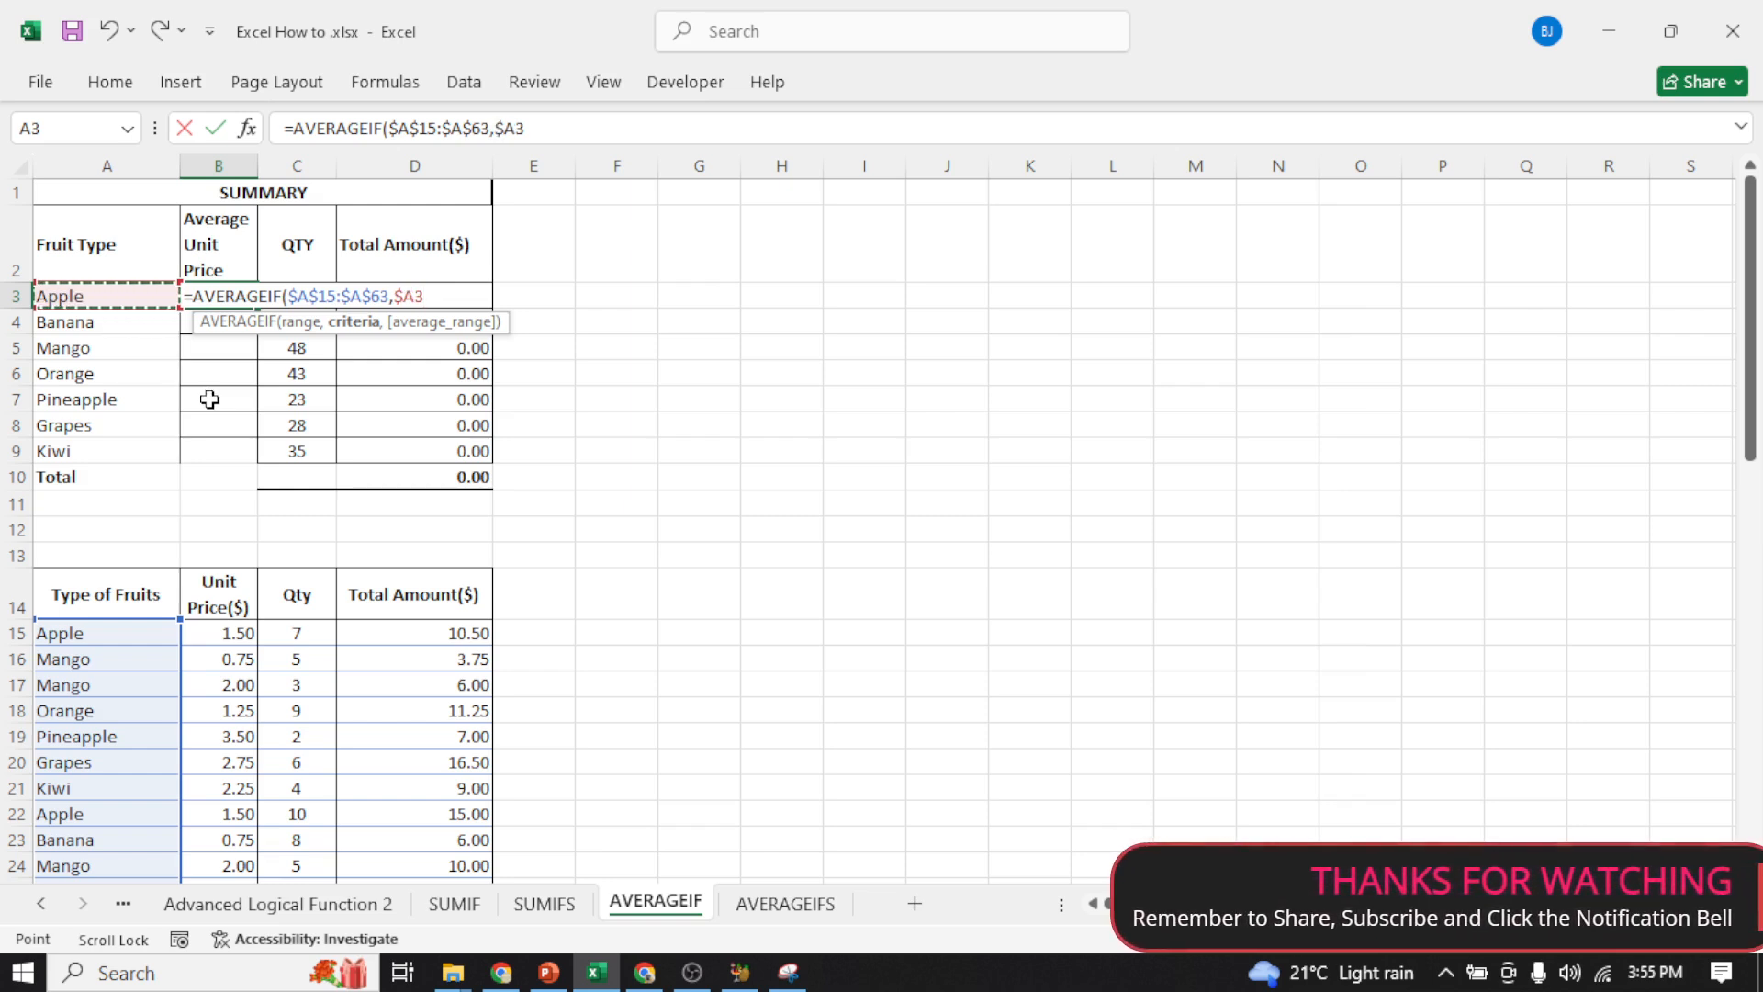
type(",")
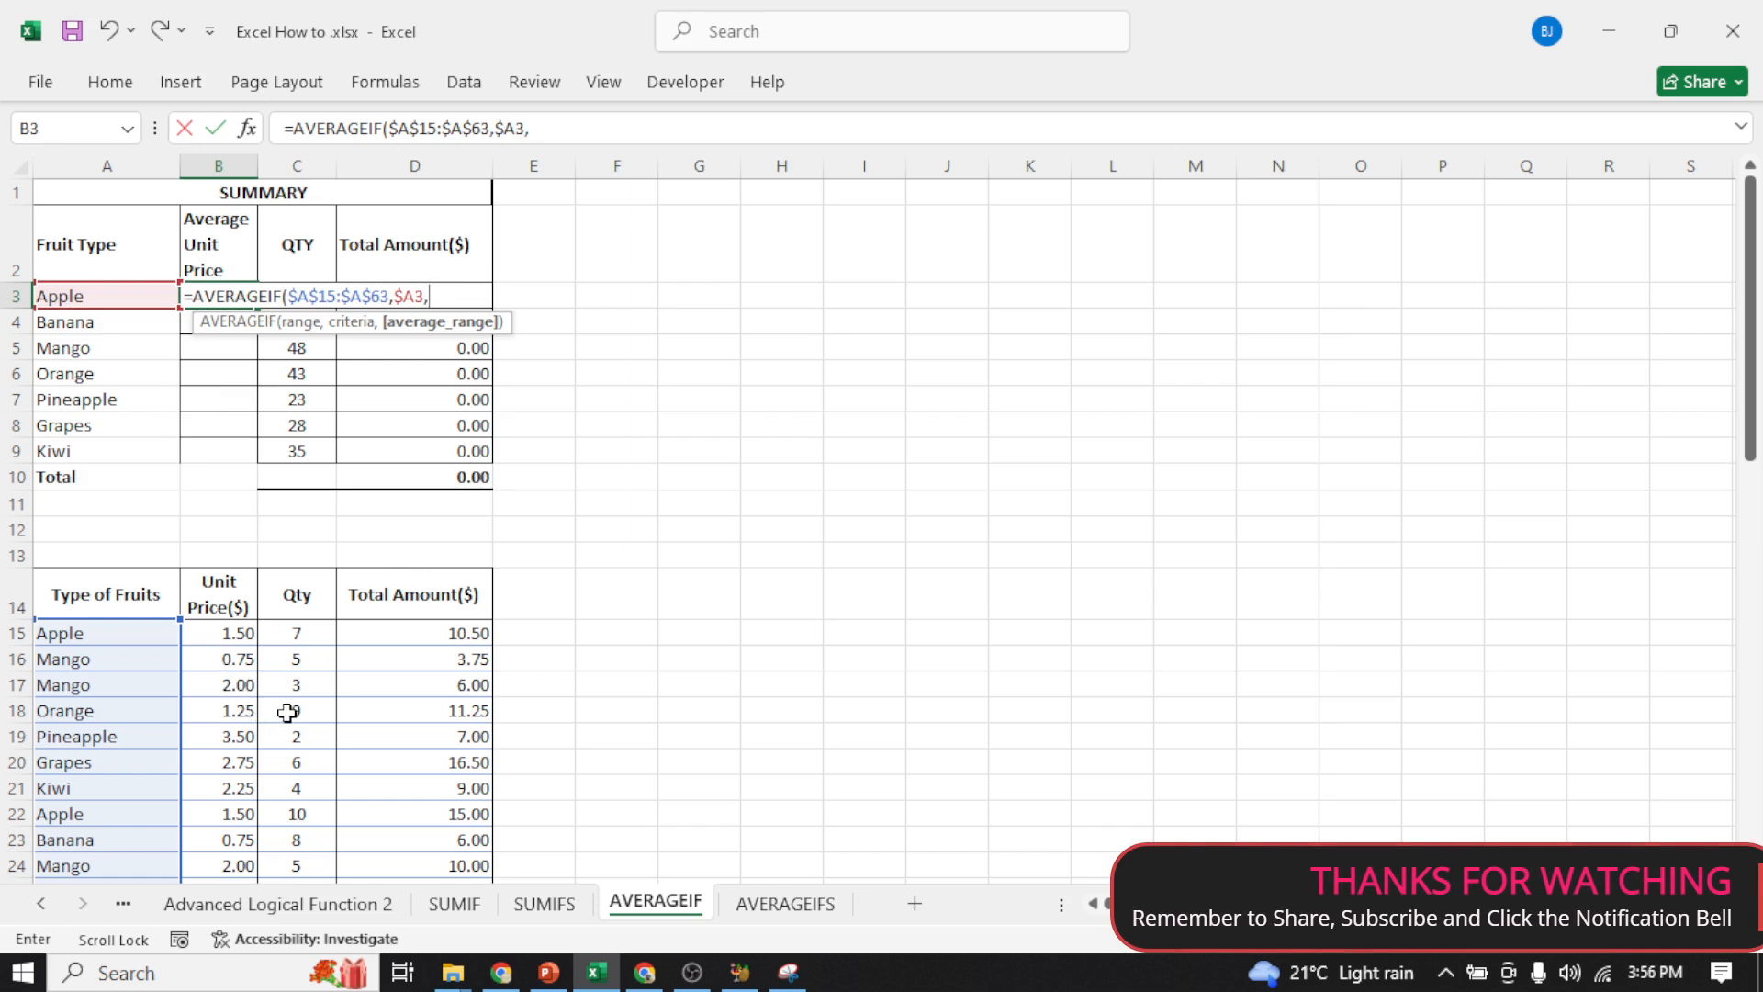
- Complete the AVERAGEIF formula with the unit prices $B$15:$B$63 as the absolute average range and enter it
left_click(224, 637)
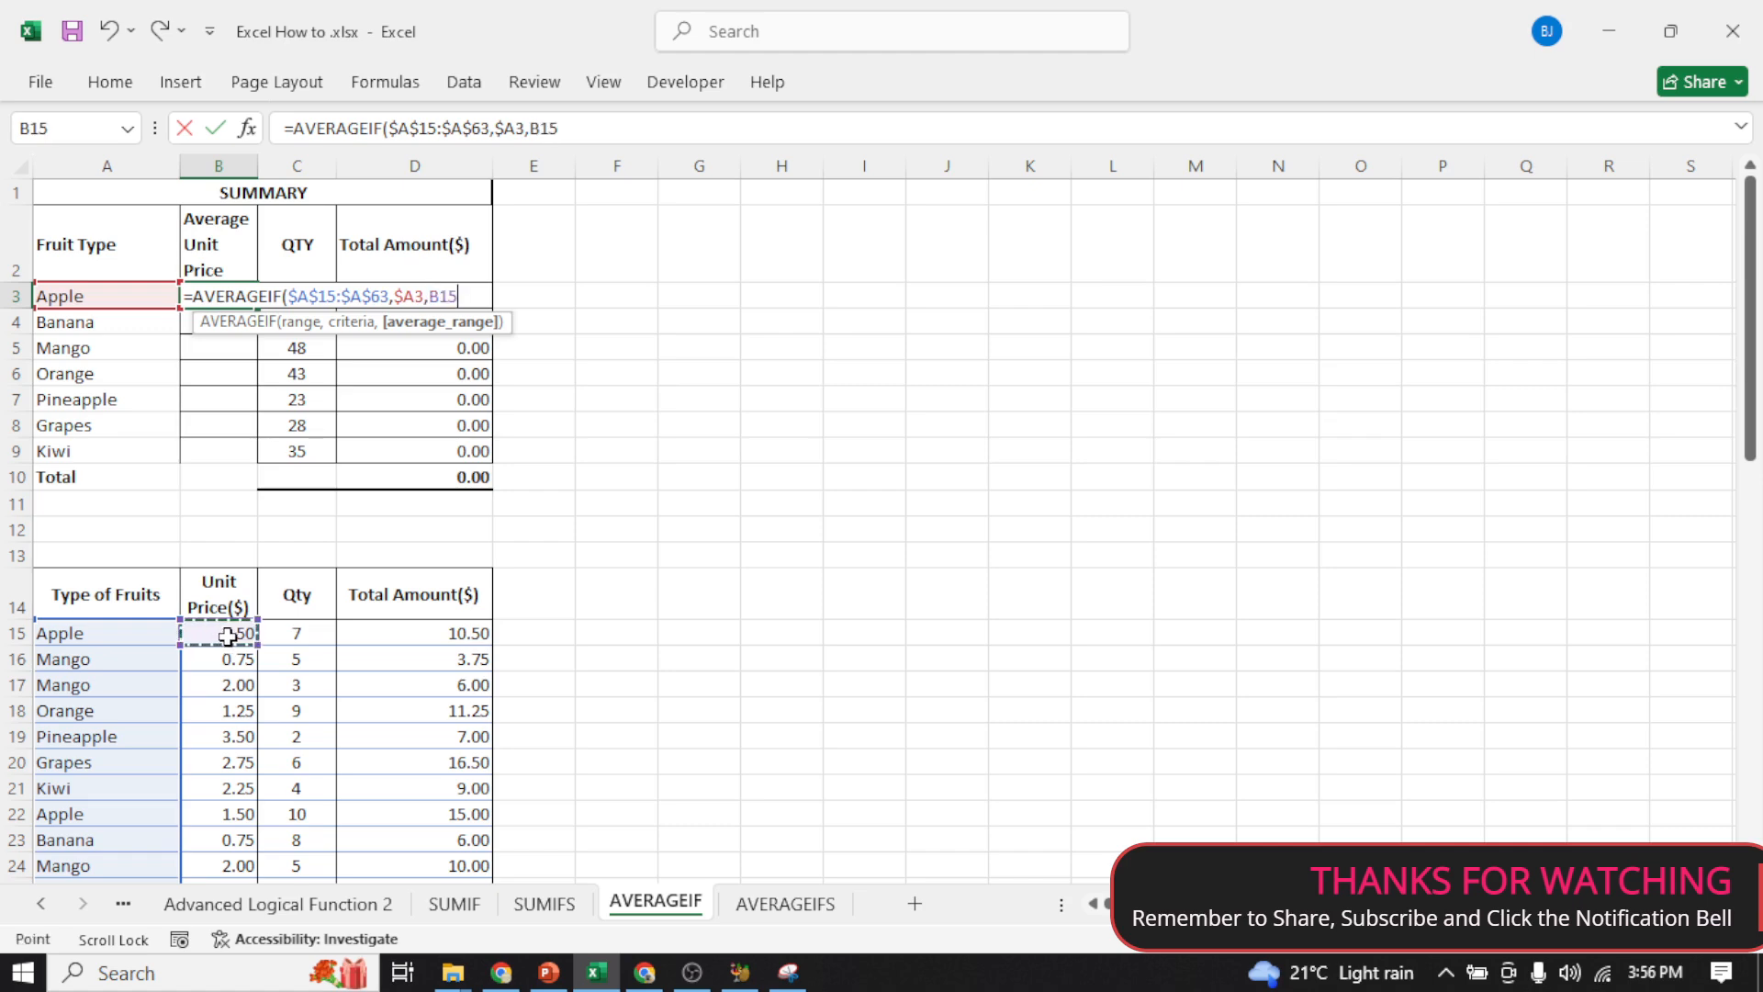
key("ctrl+shift+Down")
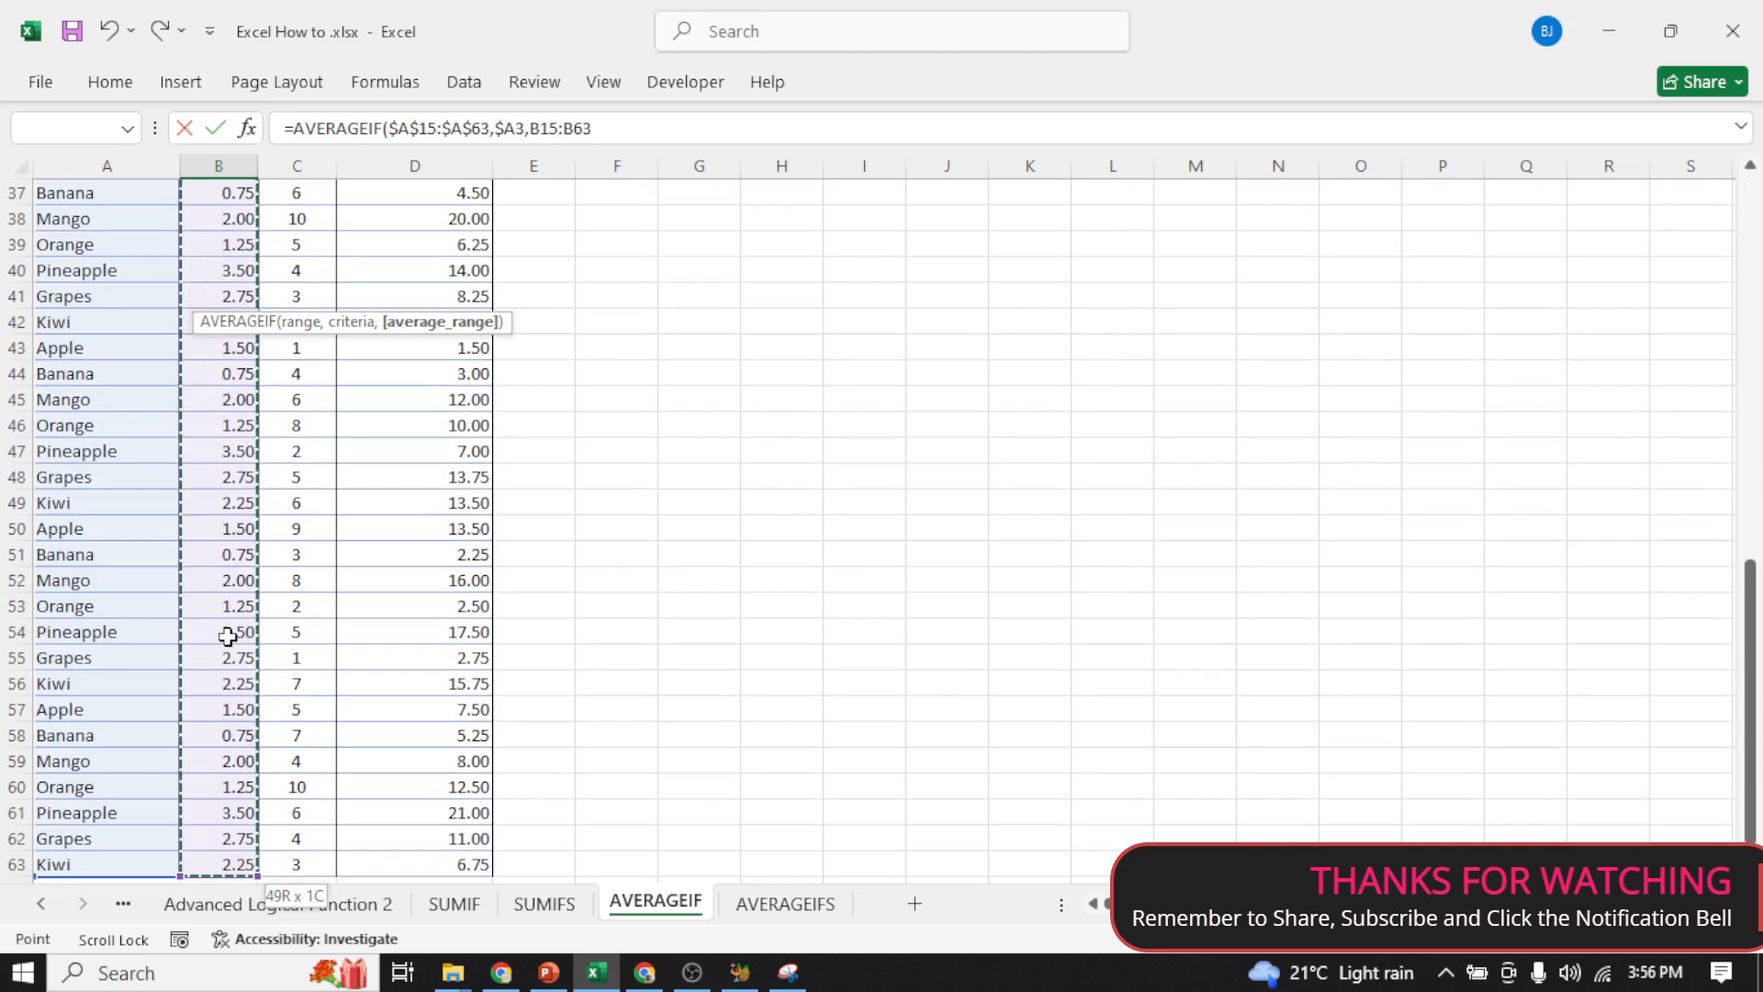
scroll(228, 636, "up", 12)
key("F4")
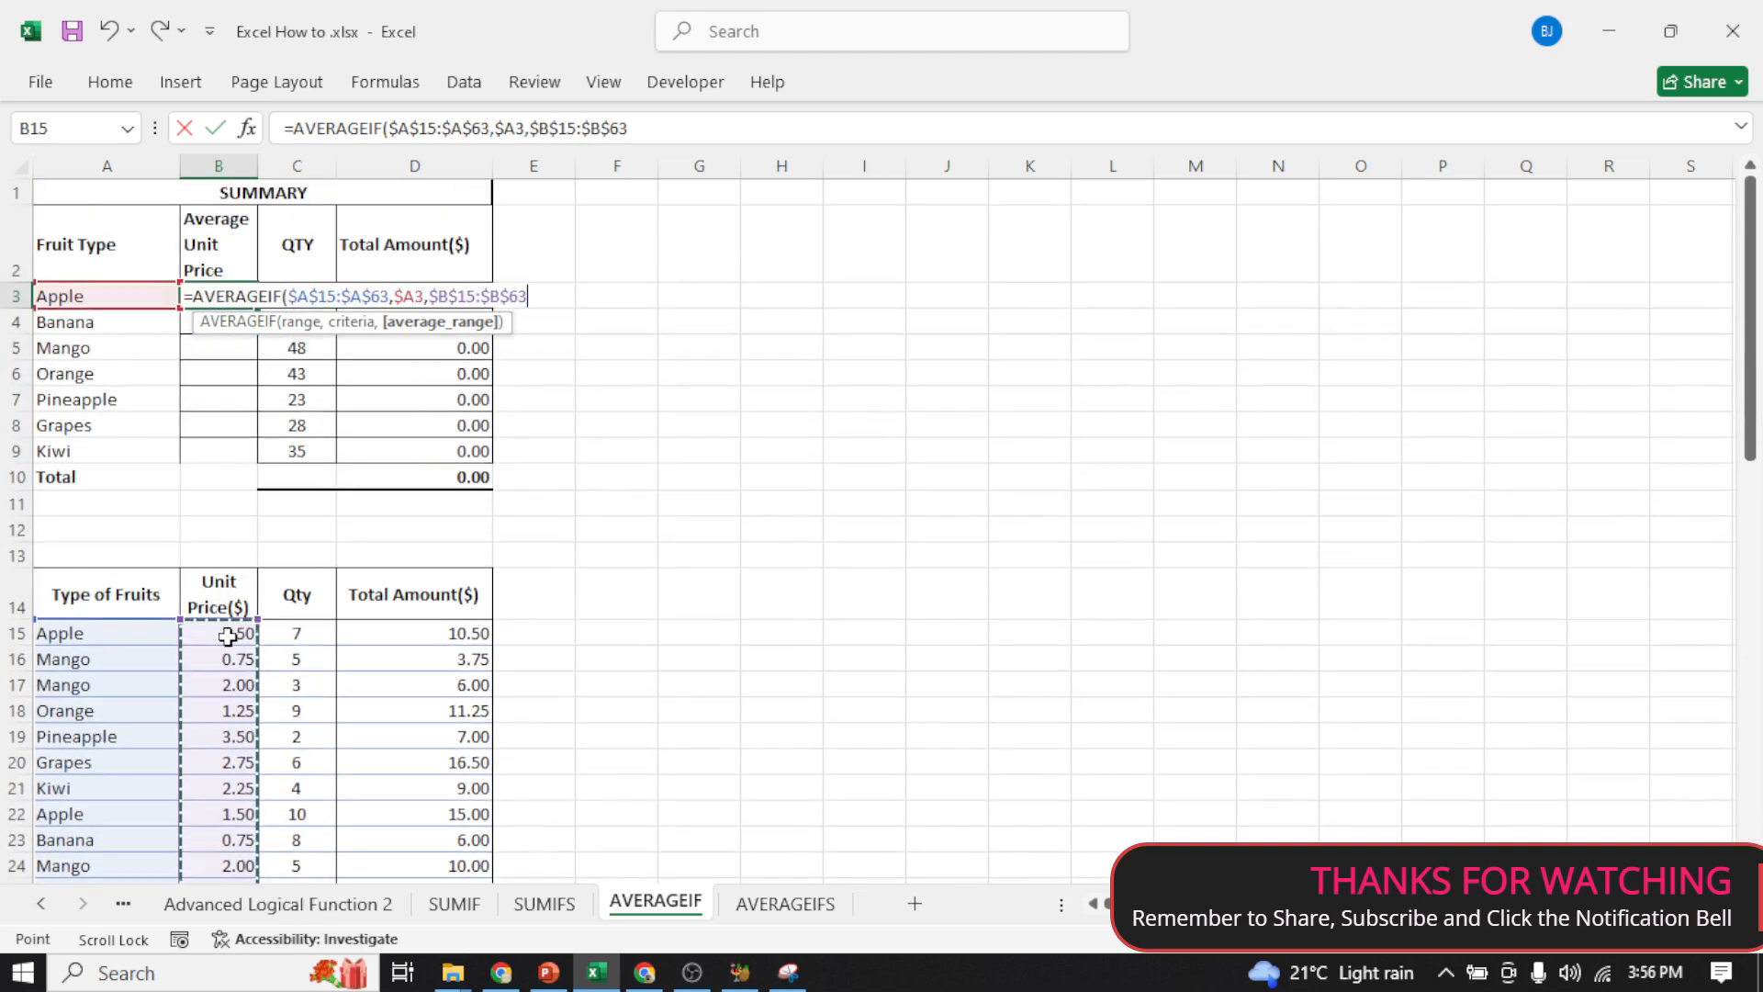
left_click(673, 136)
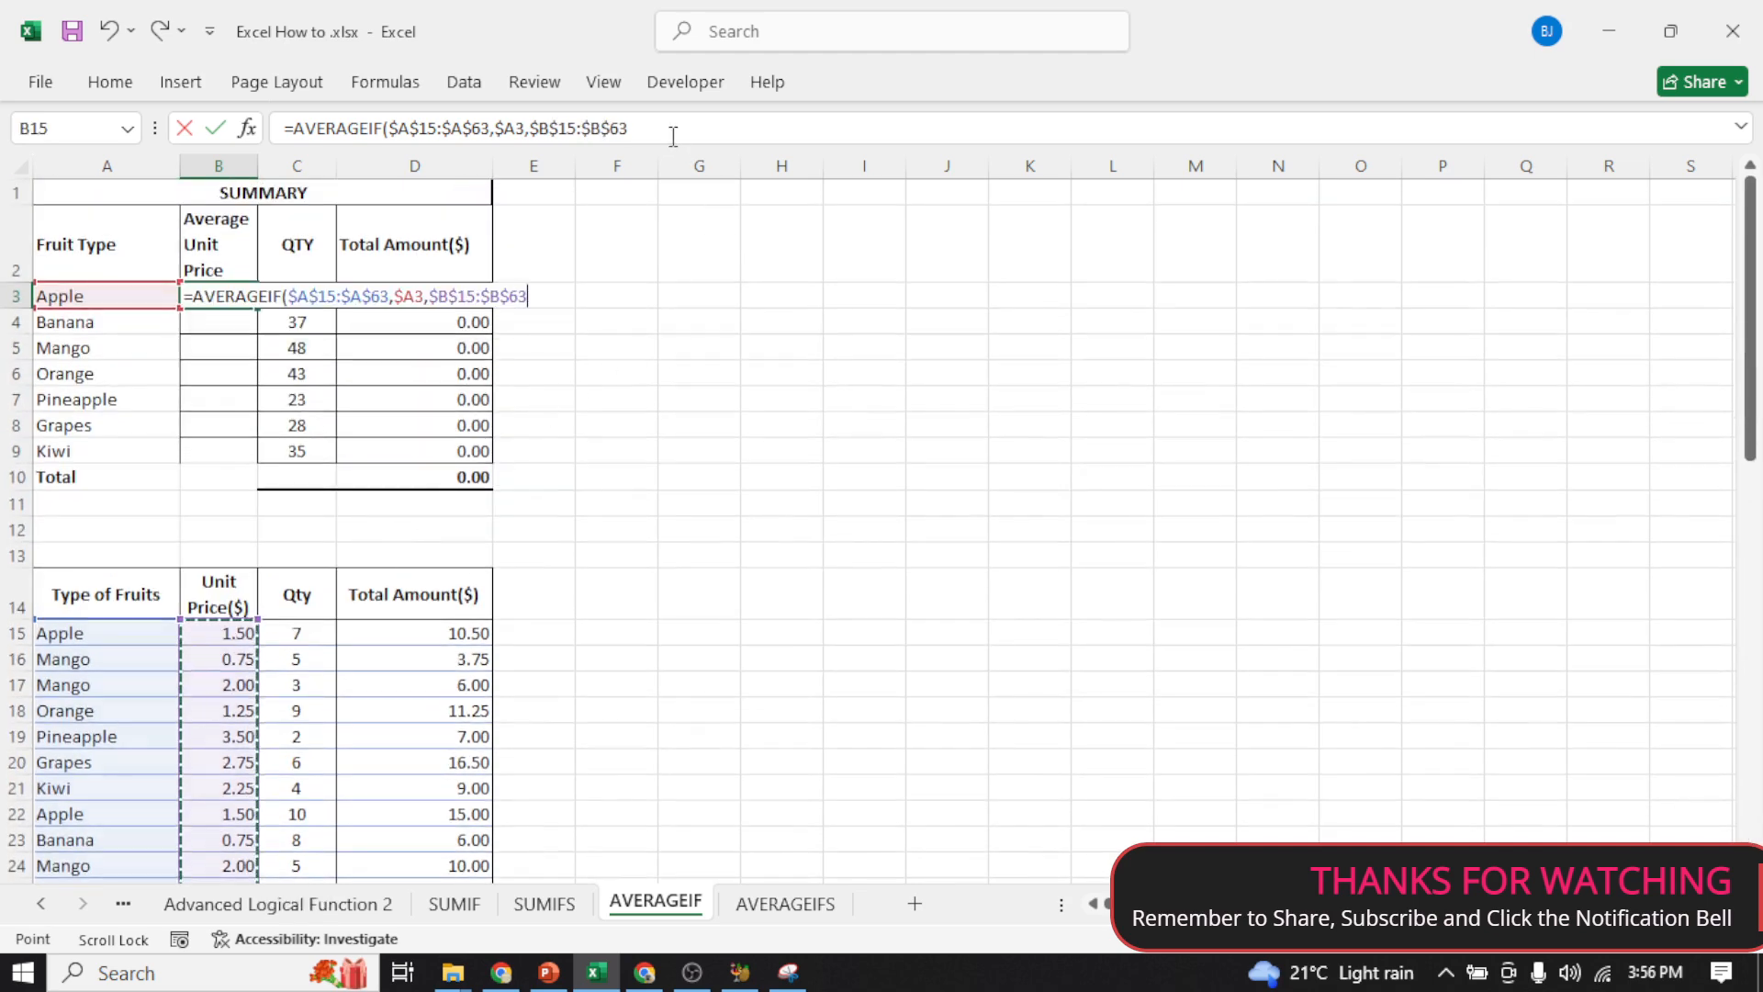
type(")")
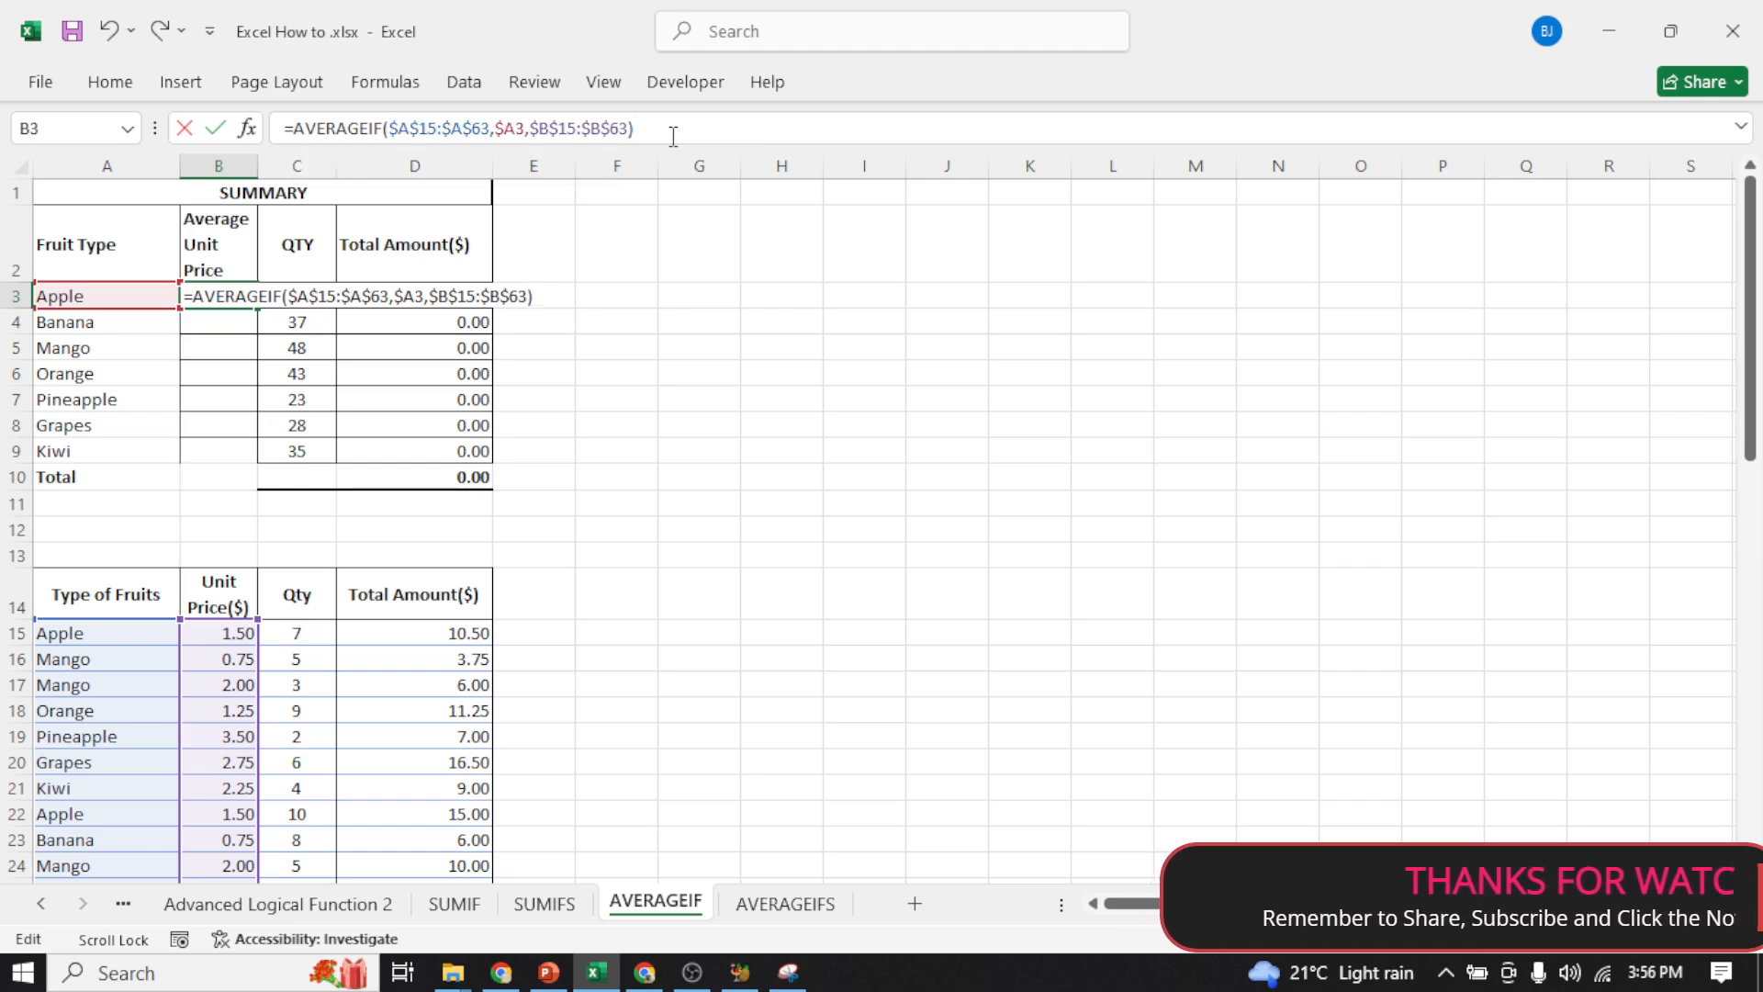
key("Return")
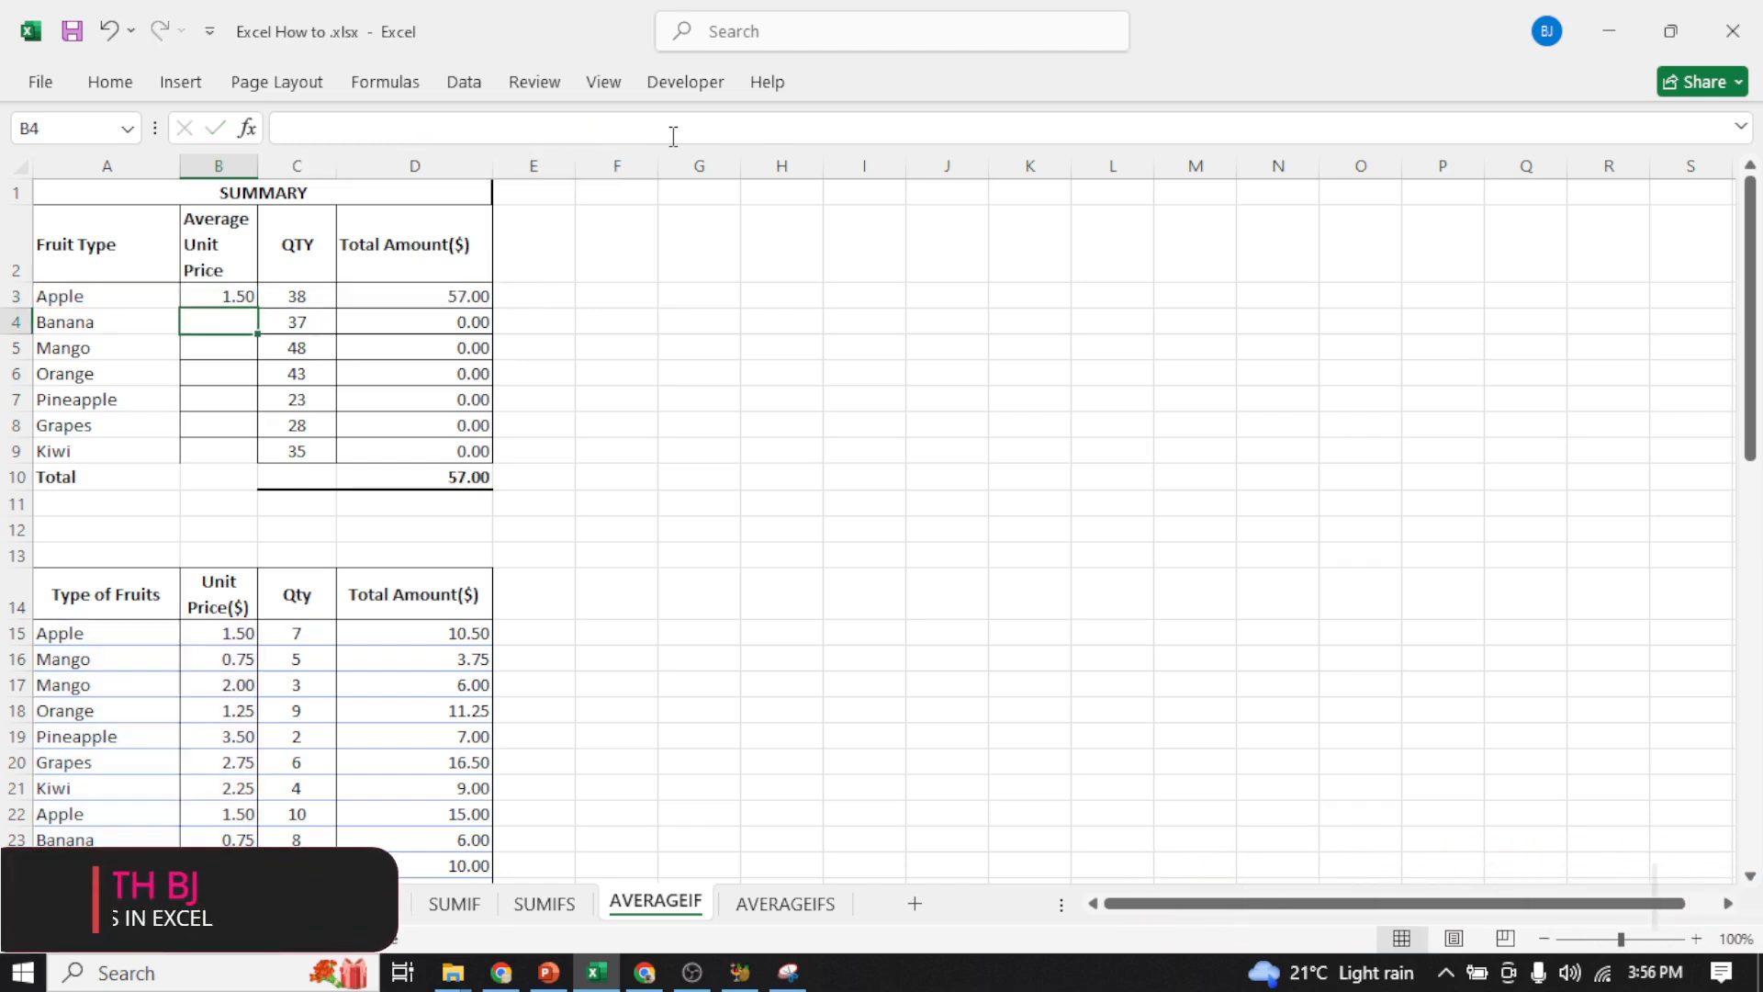
- Fill the AVERAGEIF formula from B3 down to B9 for all the remaining fruits
left_click(213, 294)
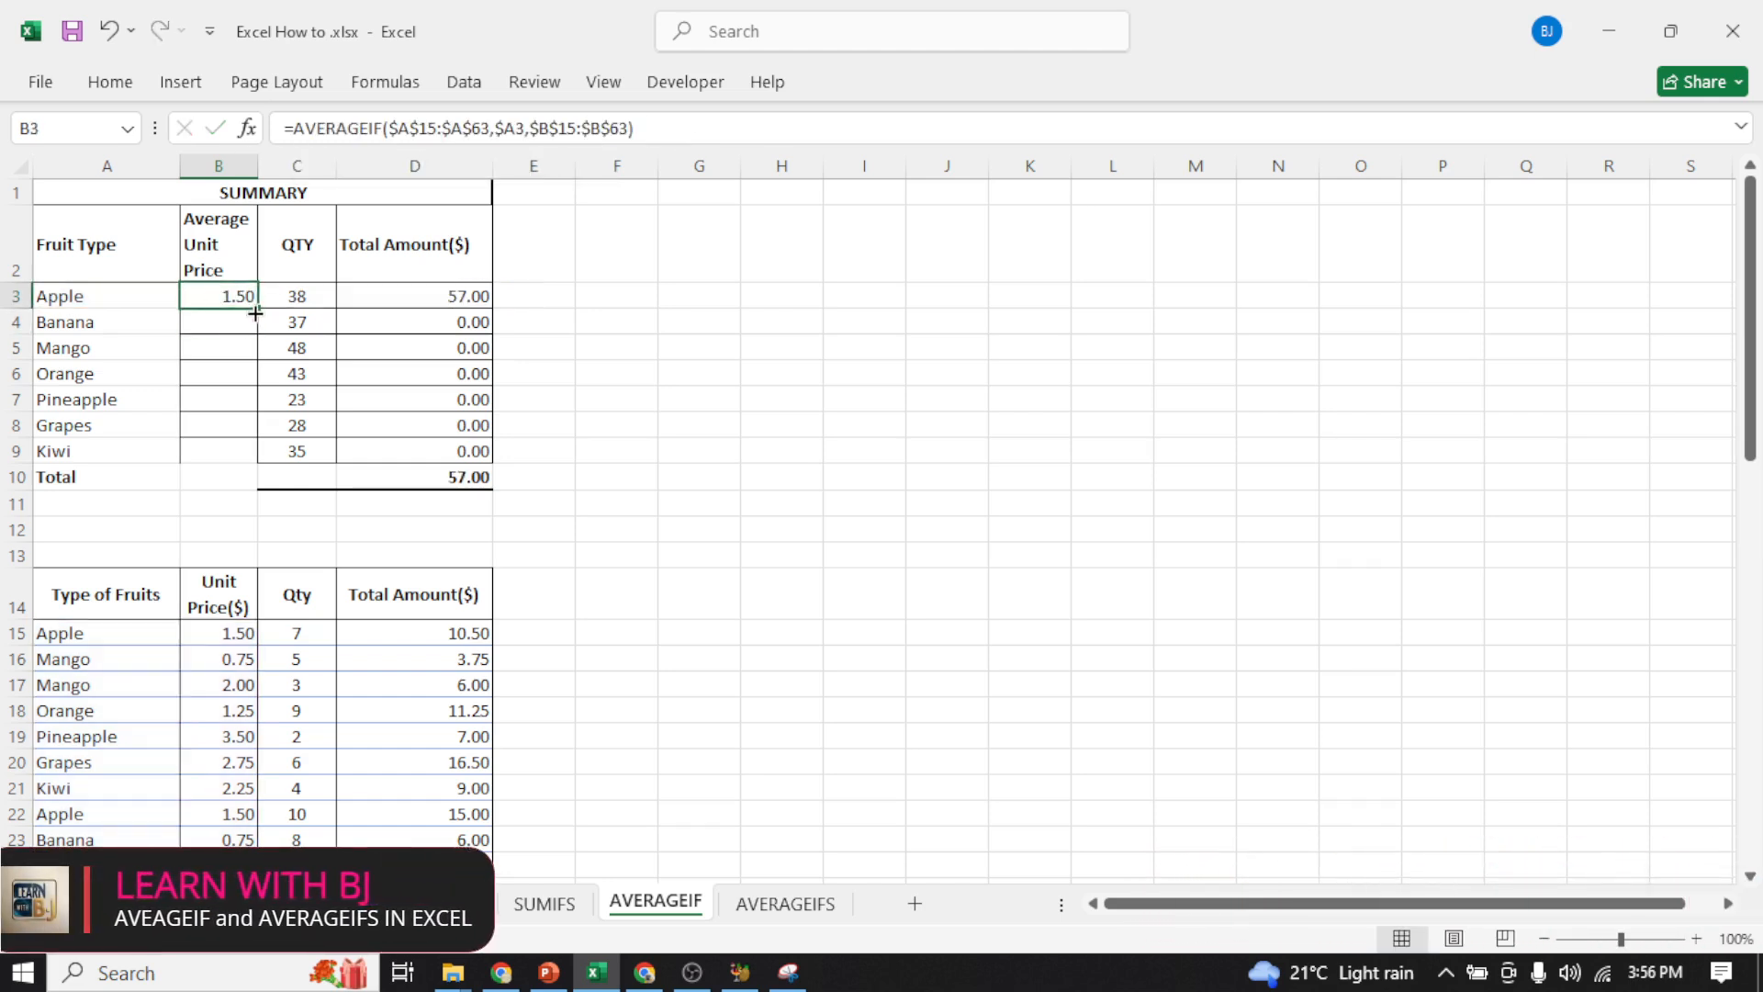
left_click_drag(256, 310, 240, 461)
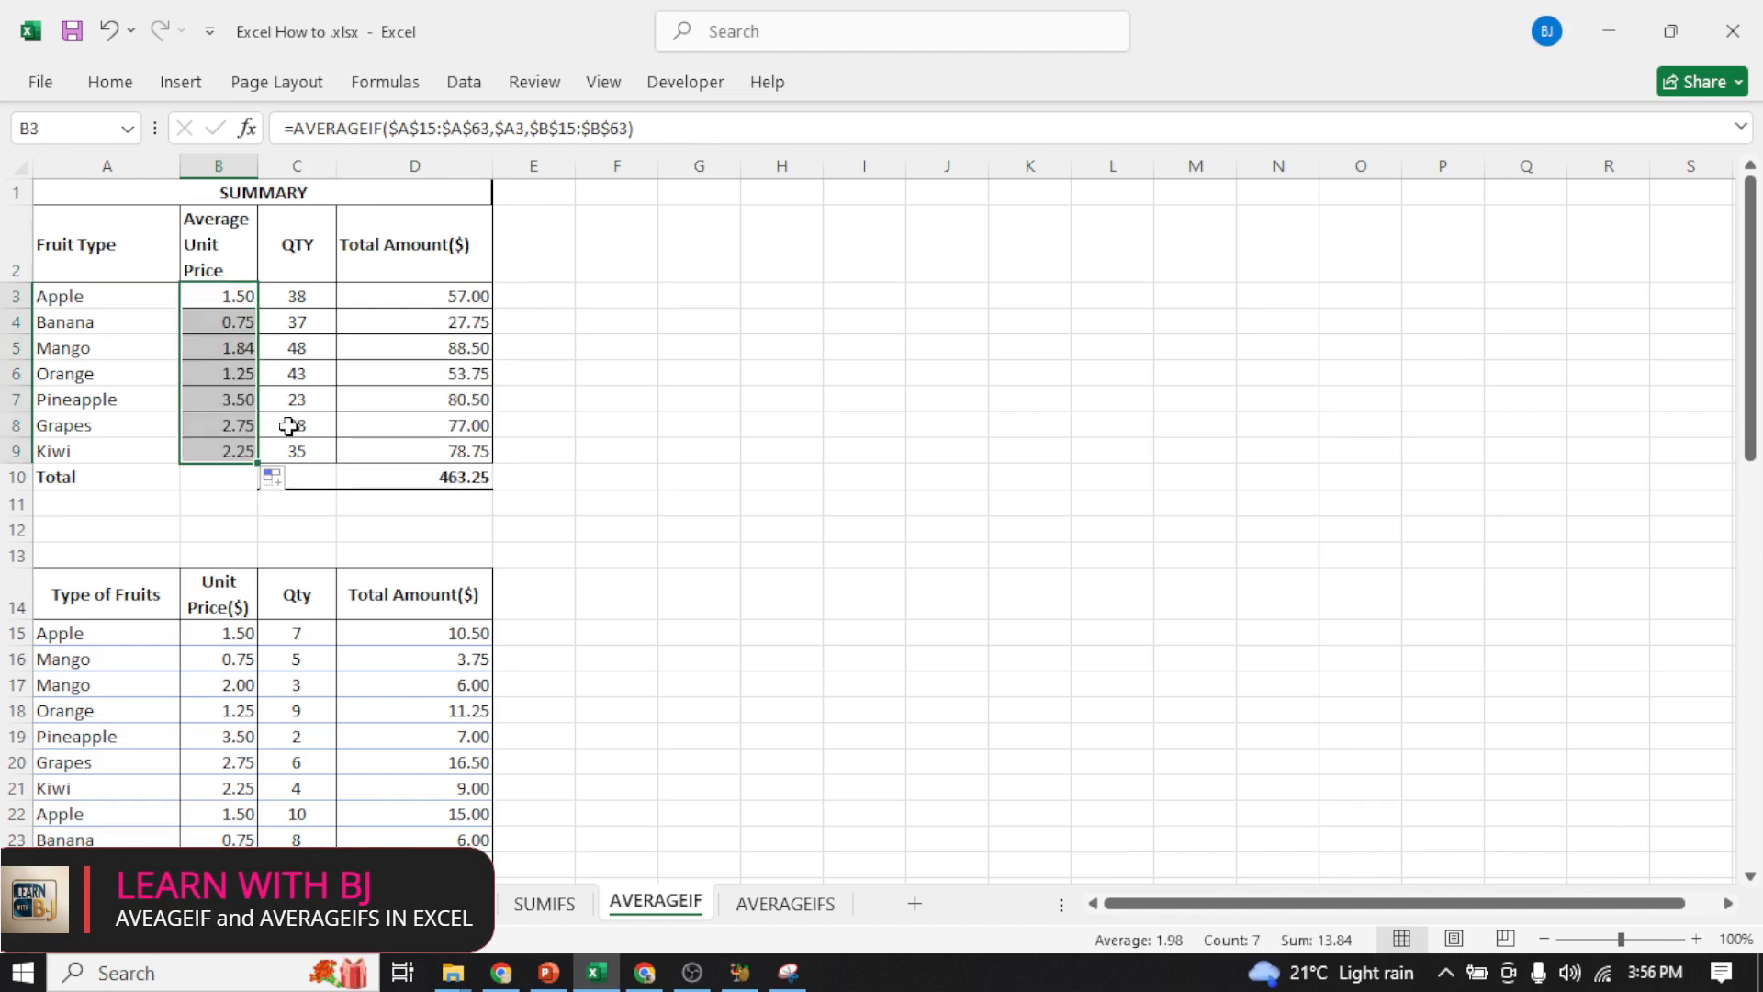
left_click(616, 431)
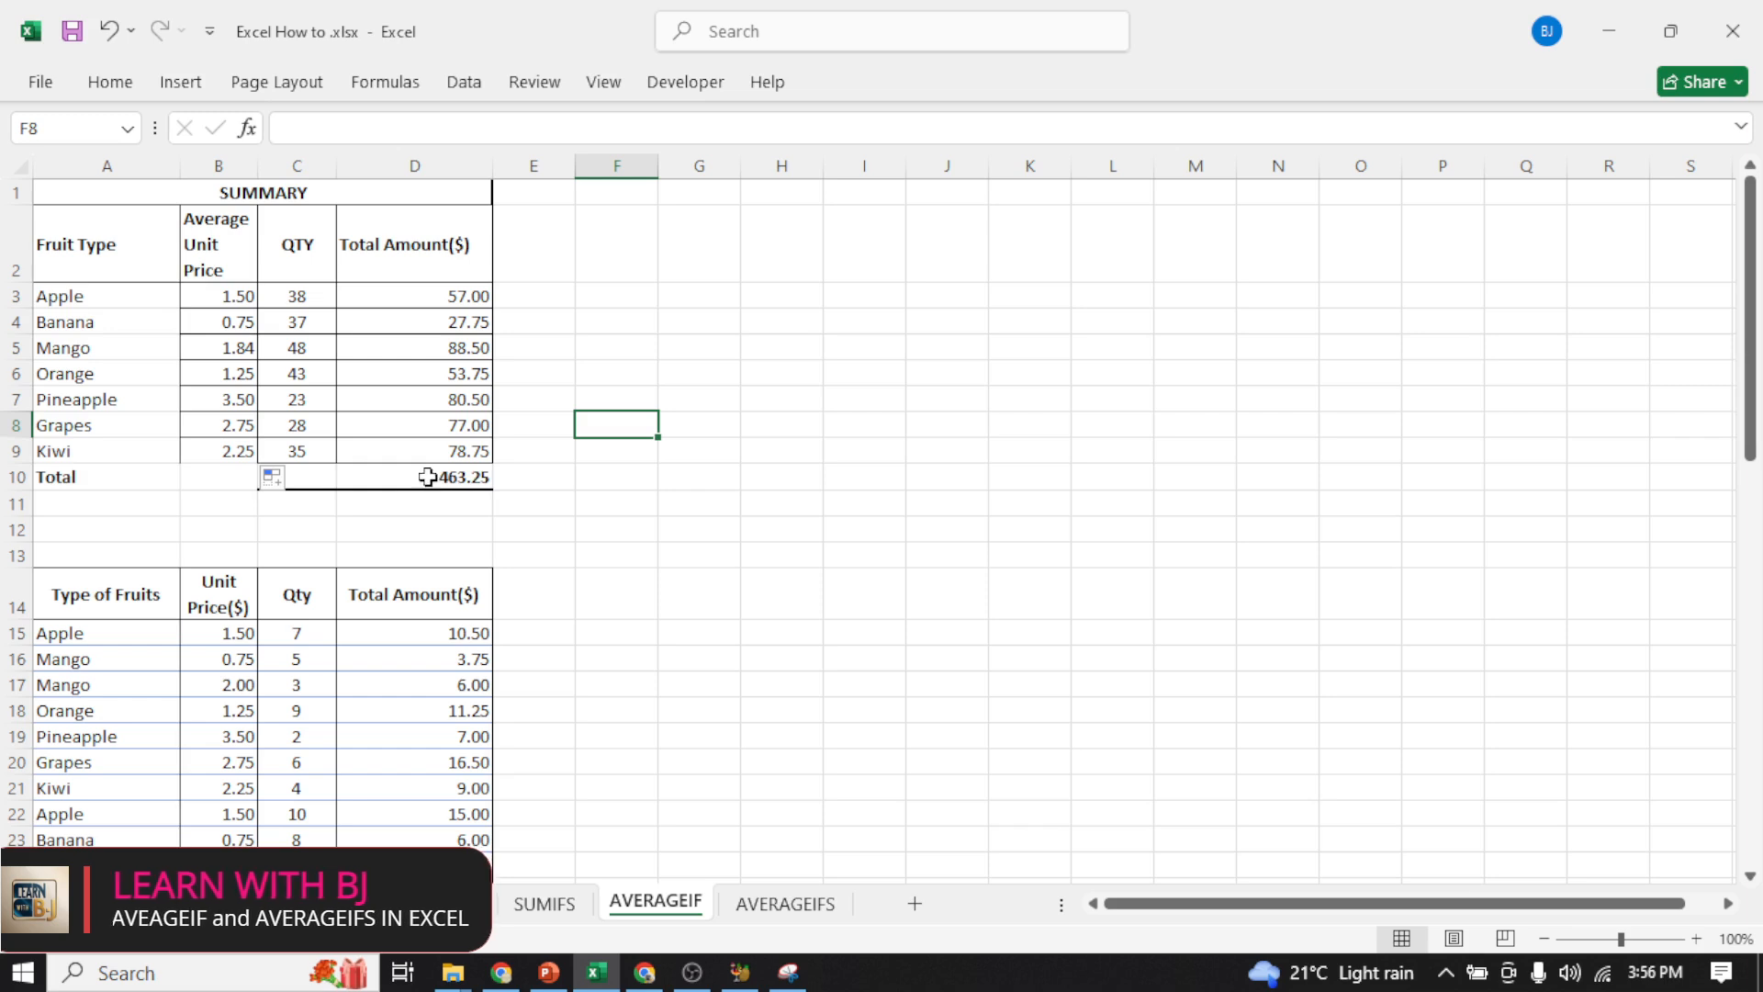
- Compare the summary table's total amount with the total beneath the detailed fruit sales list
scroll(420, 658, "down", 9)
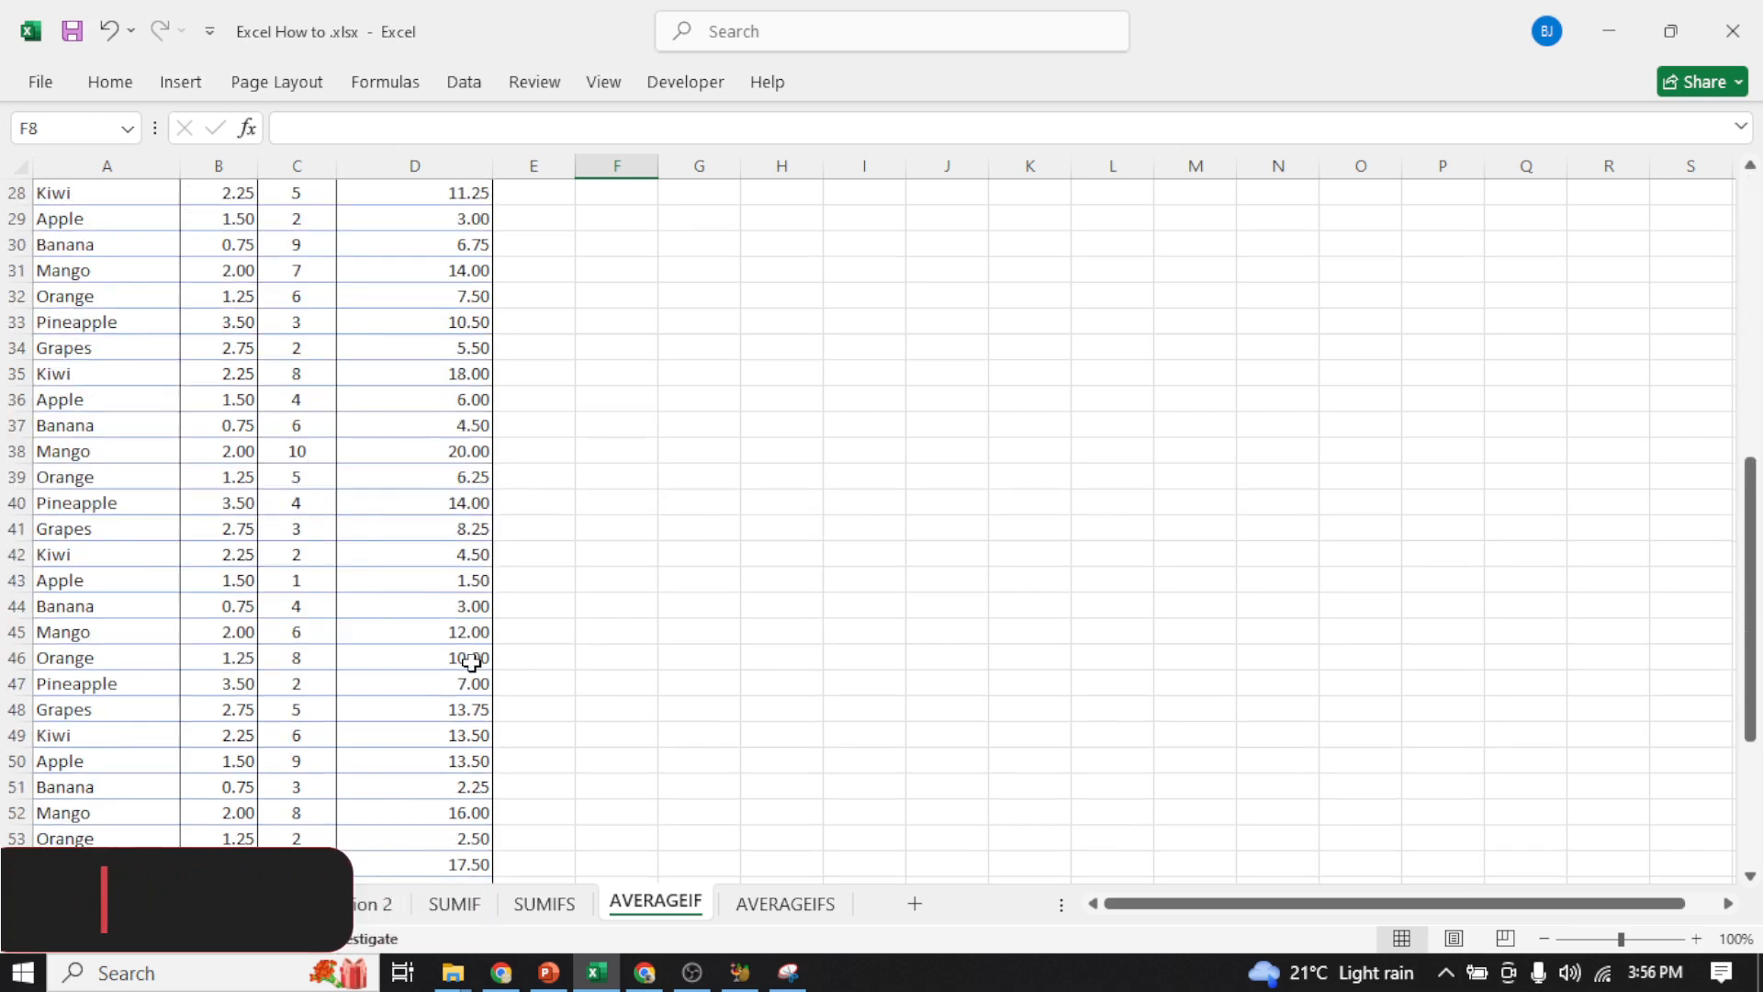
scroll(459, 656, "down", 4)
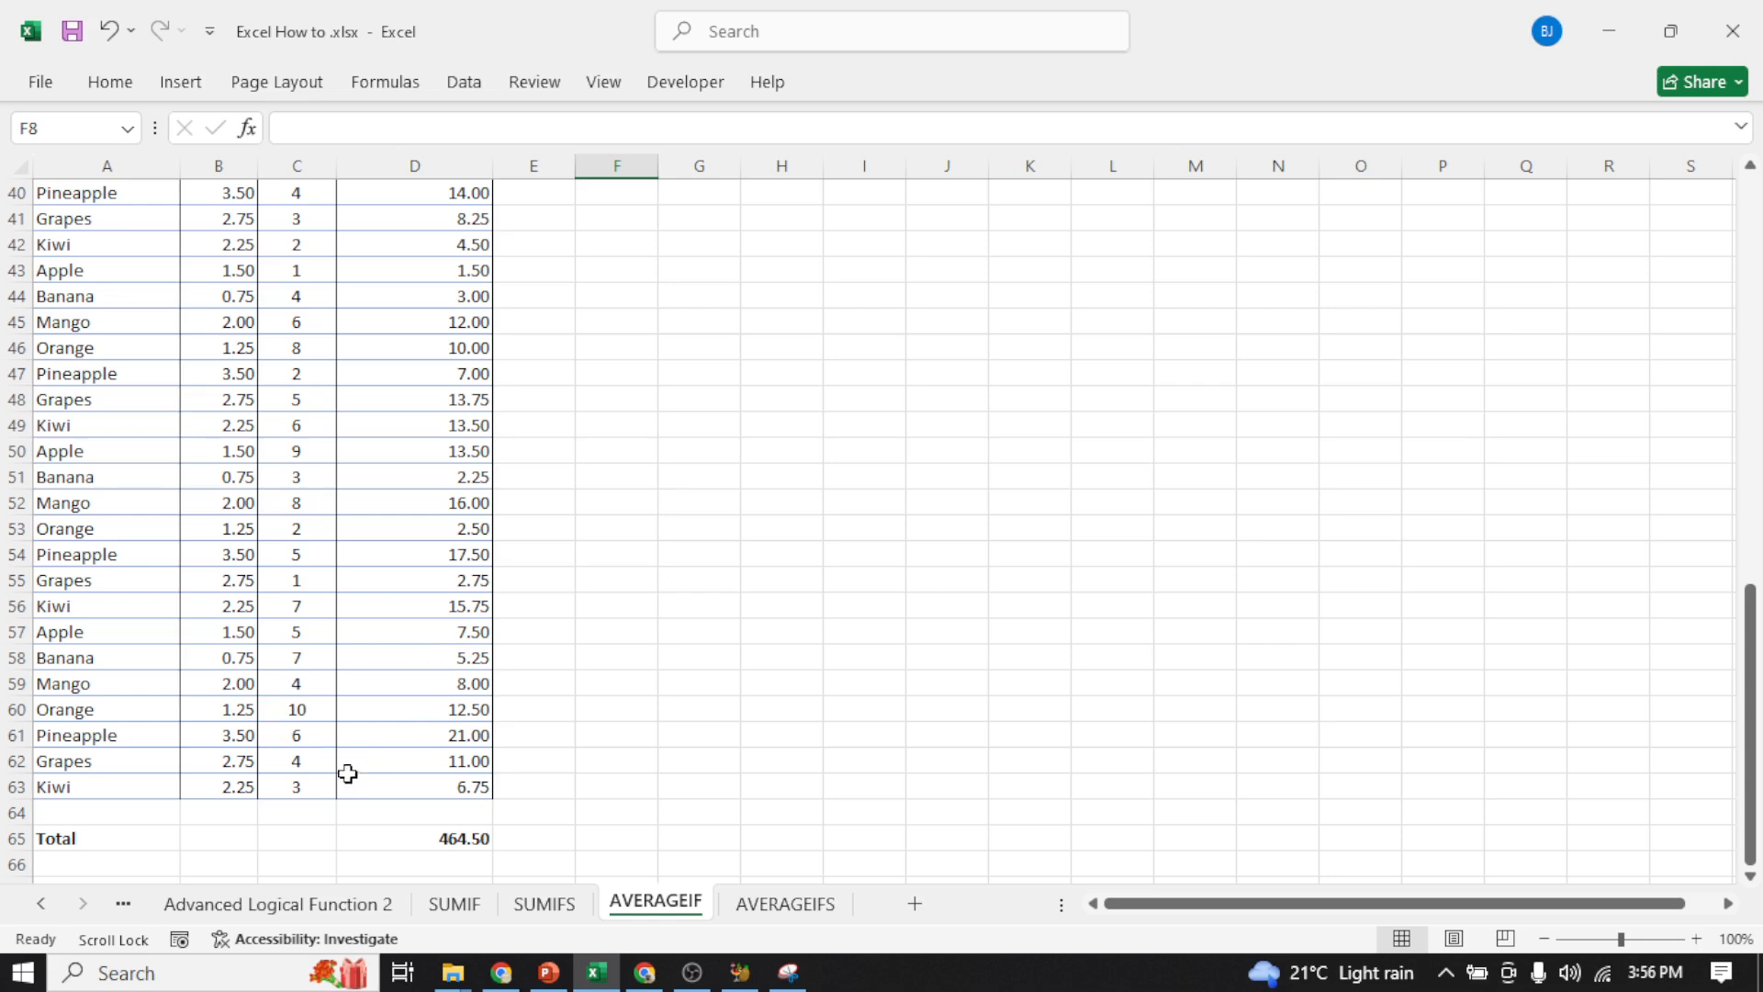
scroll(424, 632, "up", 10)
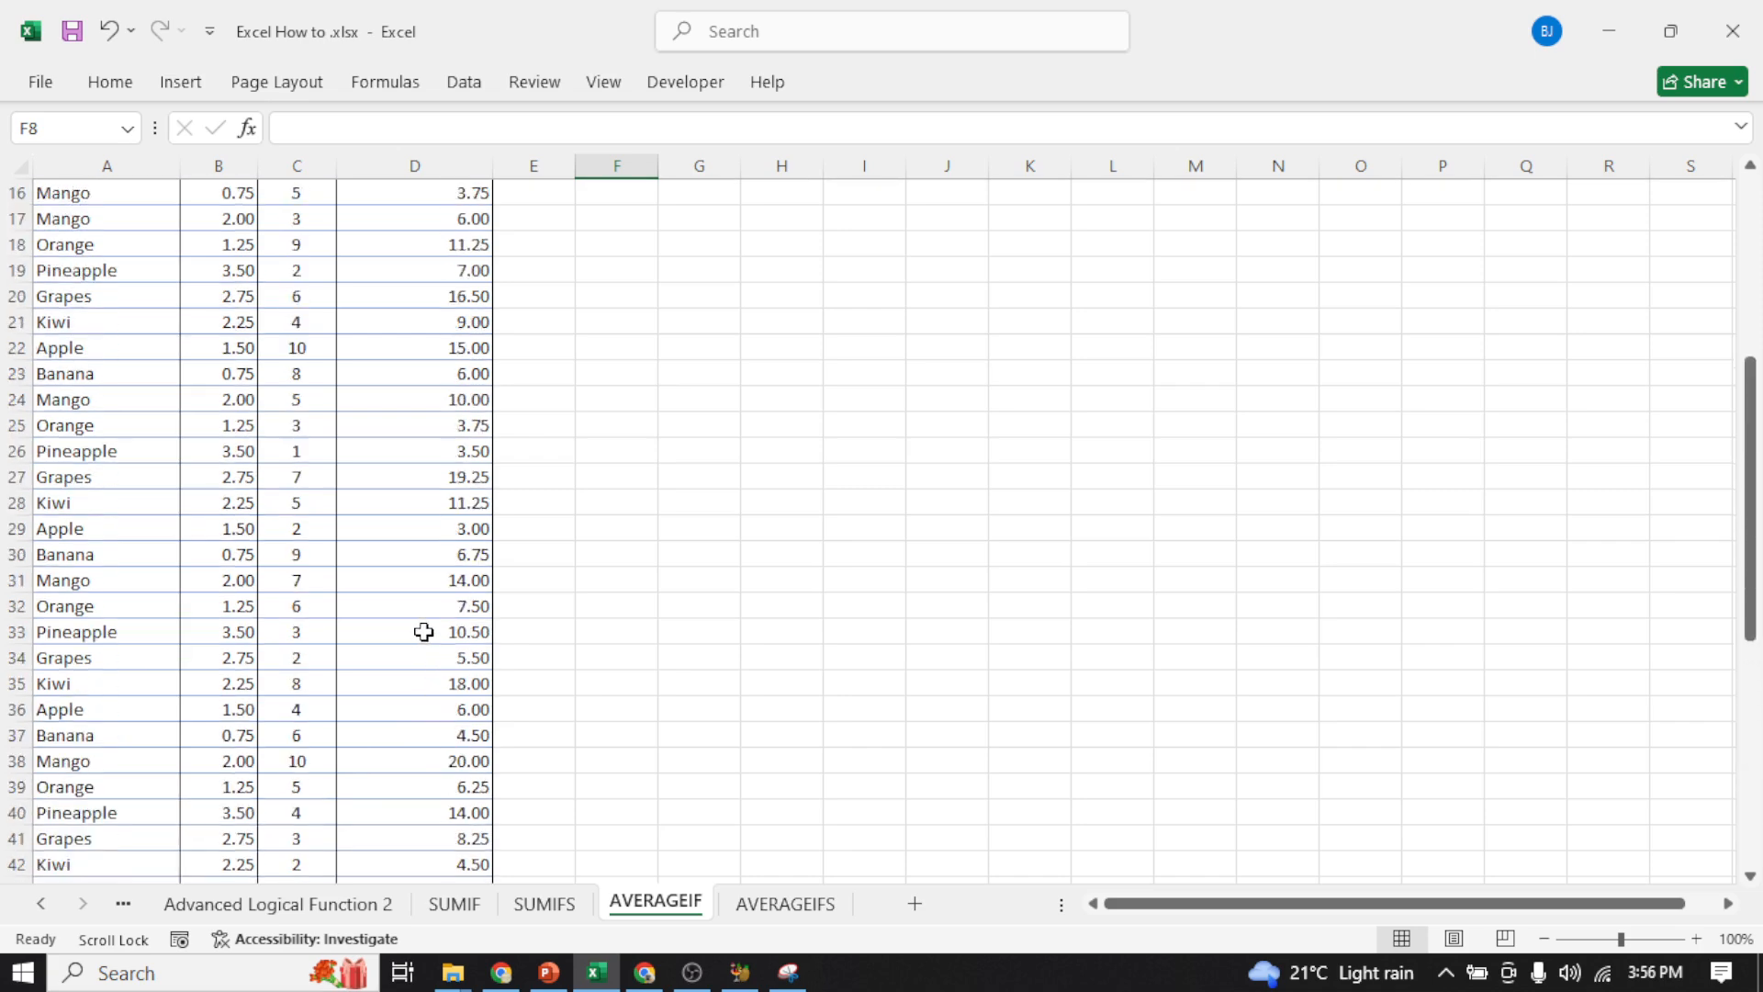
scroll(419, 621, "down", 10)
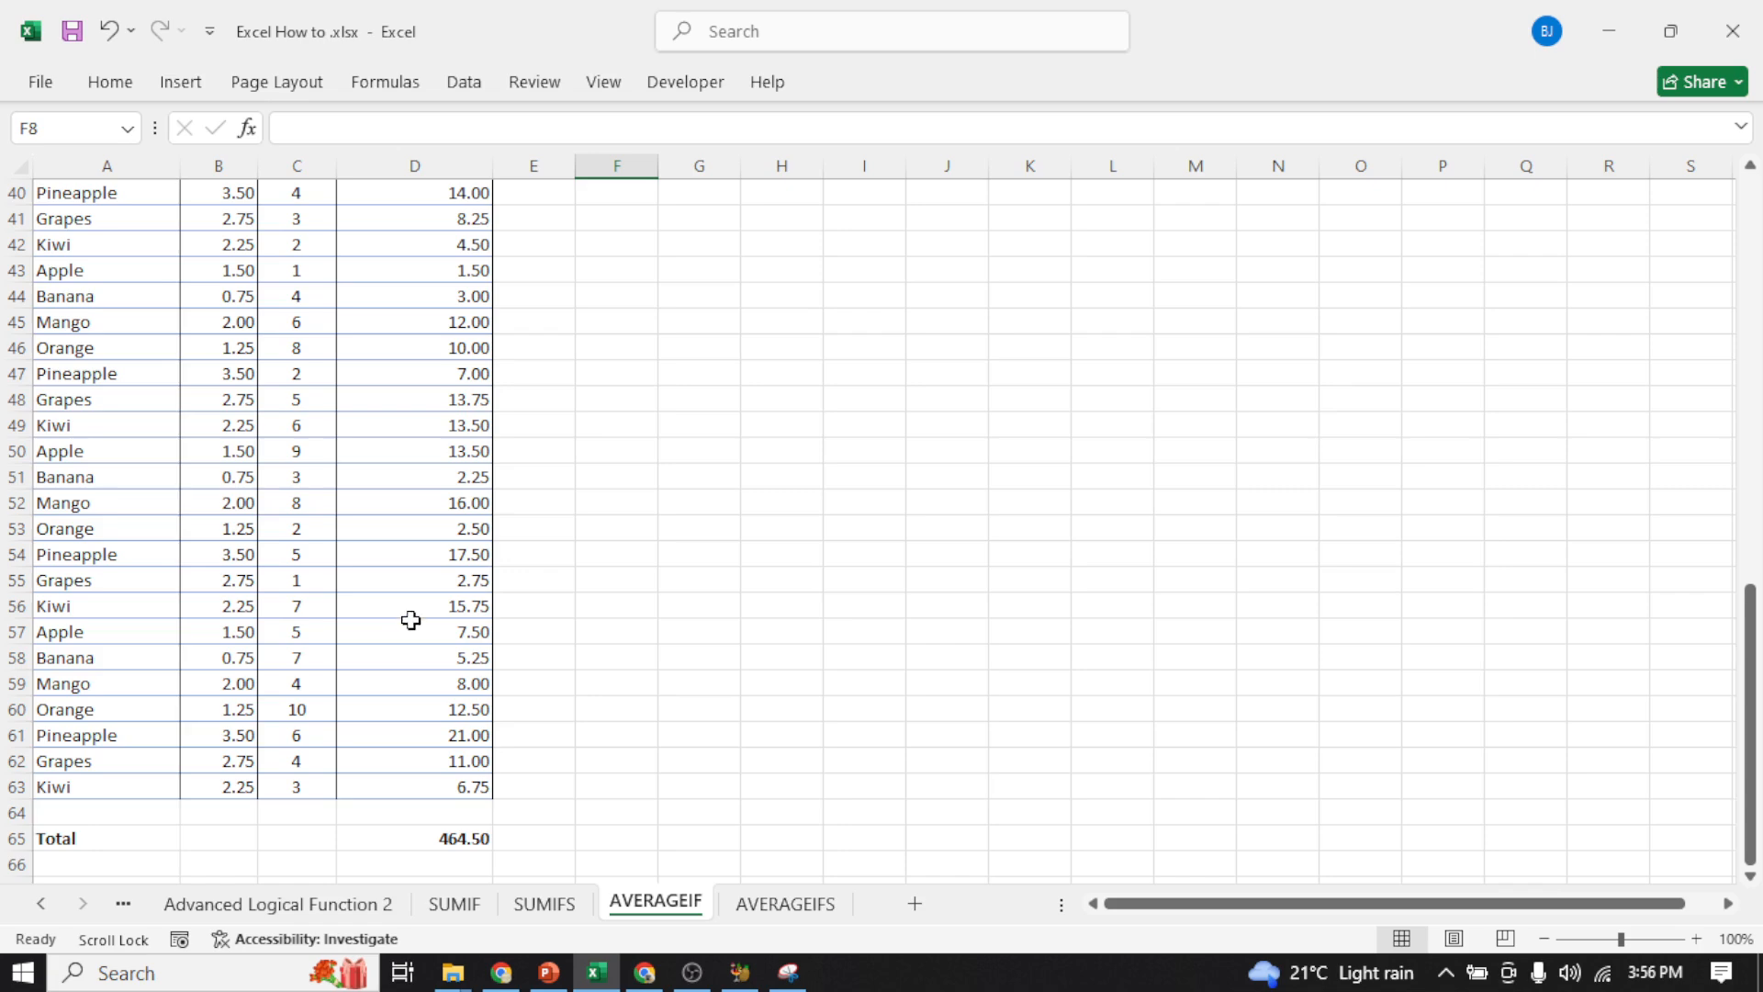
scroll(410, 619, "up", 13)
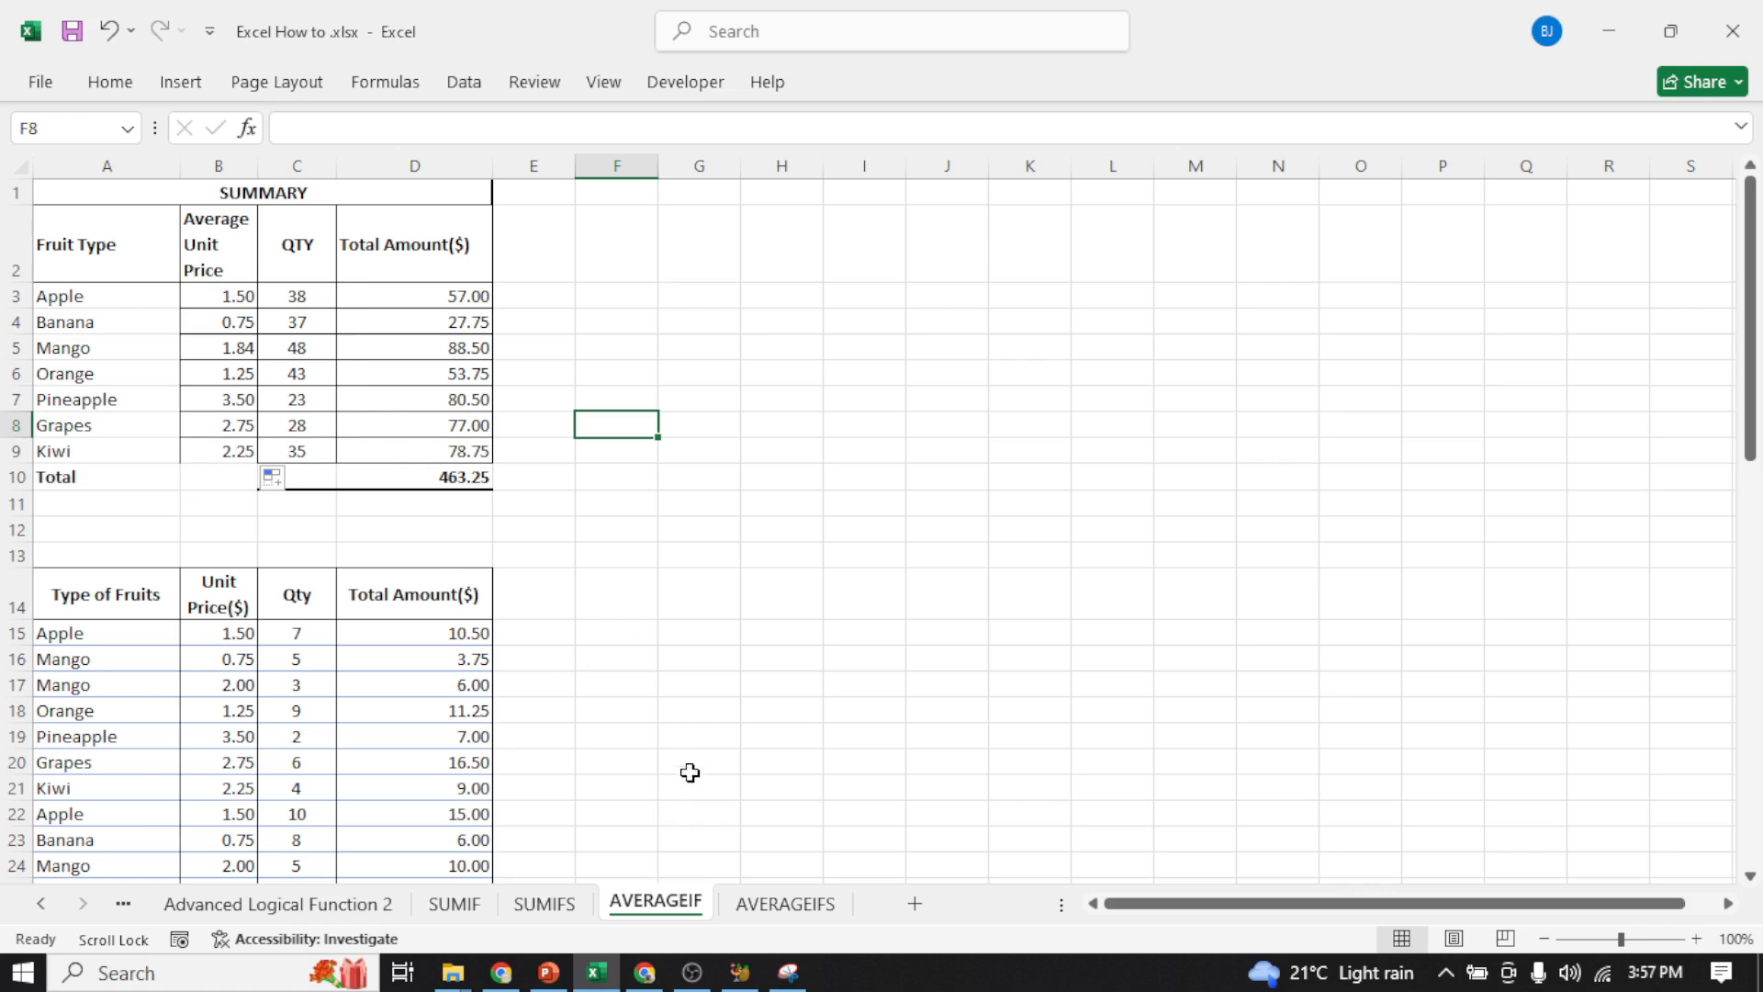
- On the AVERAGEIFS sheet, fill Friday's total amount formula from E5 down to E11
left_click(778, 906)
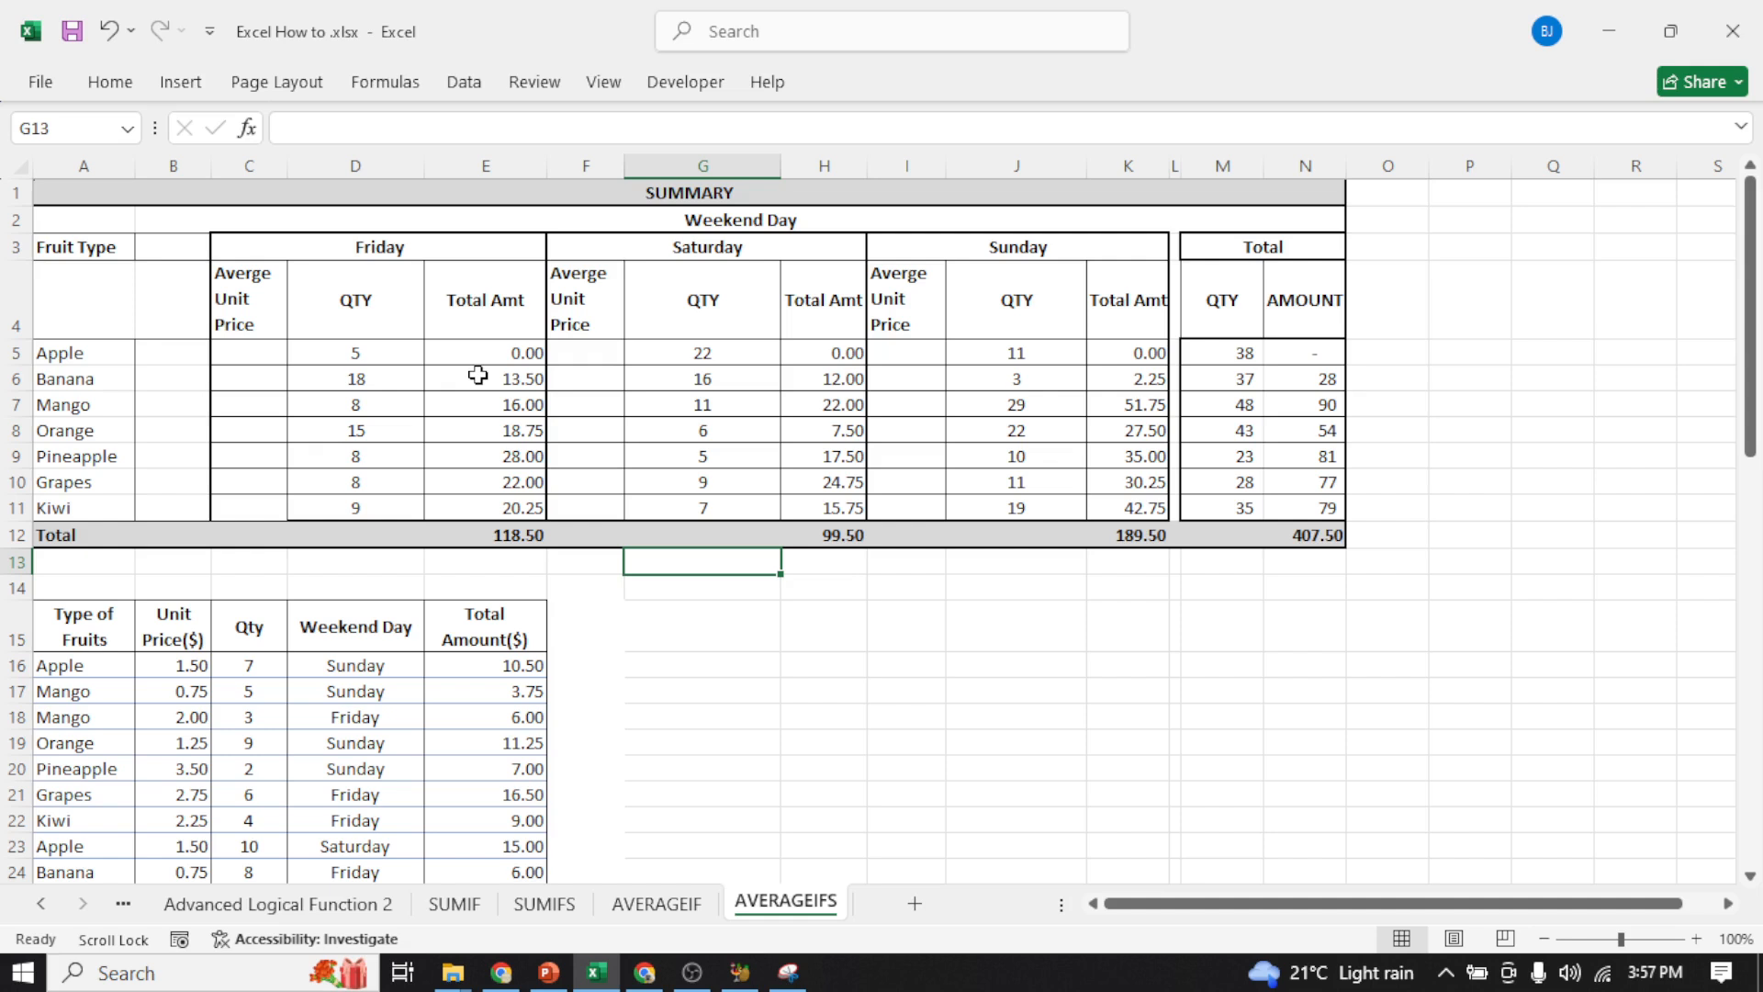
left_click(517, 352)
left_click_drag(549, 368, 544, 509)
left_click(703, 455)
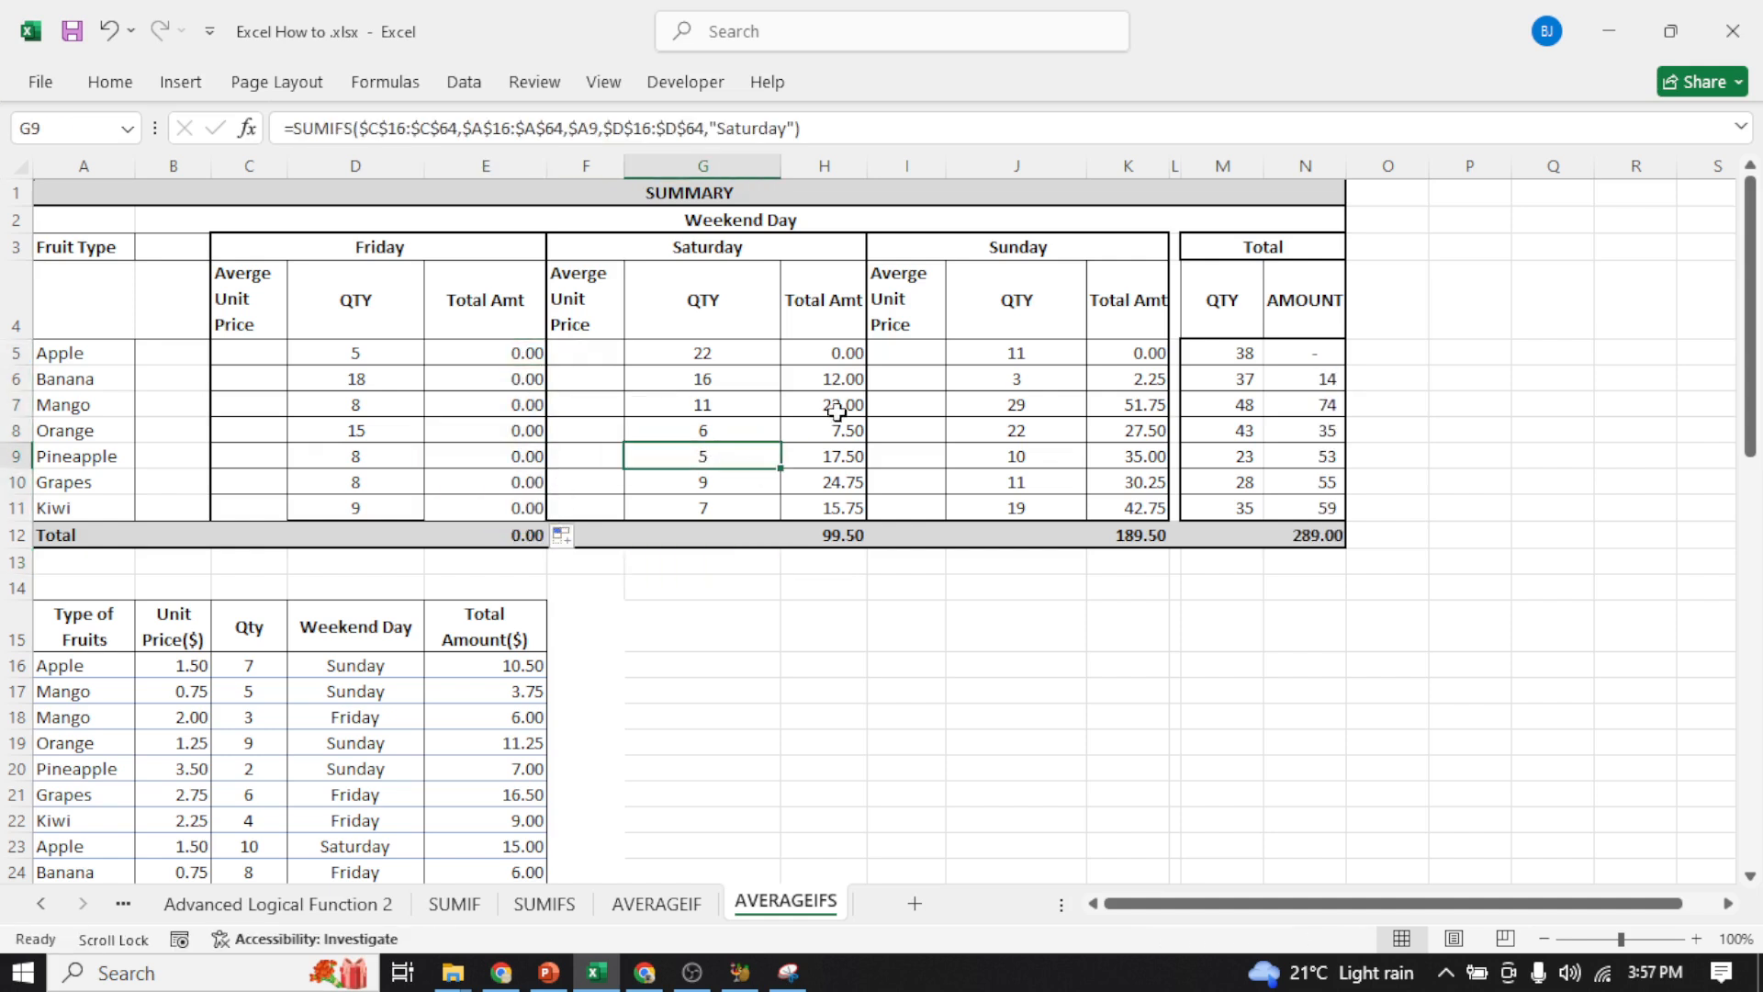
- Fill the Saturday total amount formula from H5 to H11 and the Sunday one from K5 to K11
left_click(846, 355)
left_click_drag(870, 369, 850, 512)
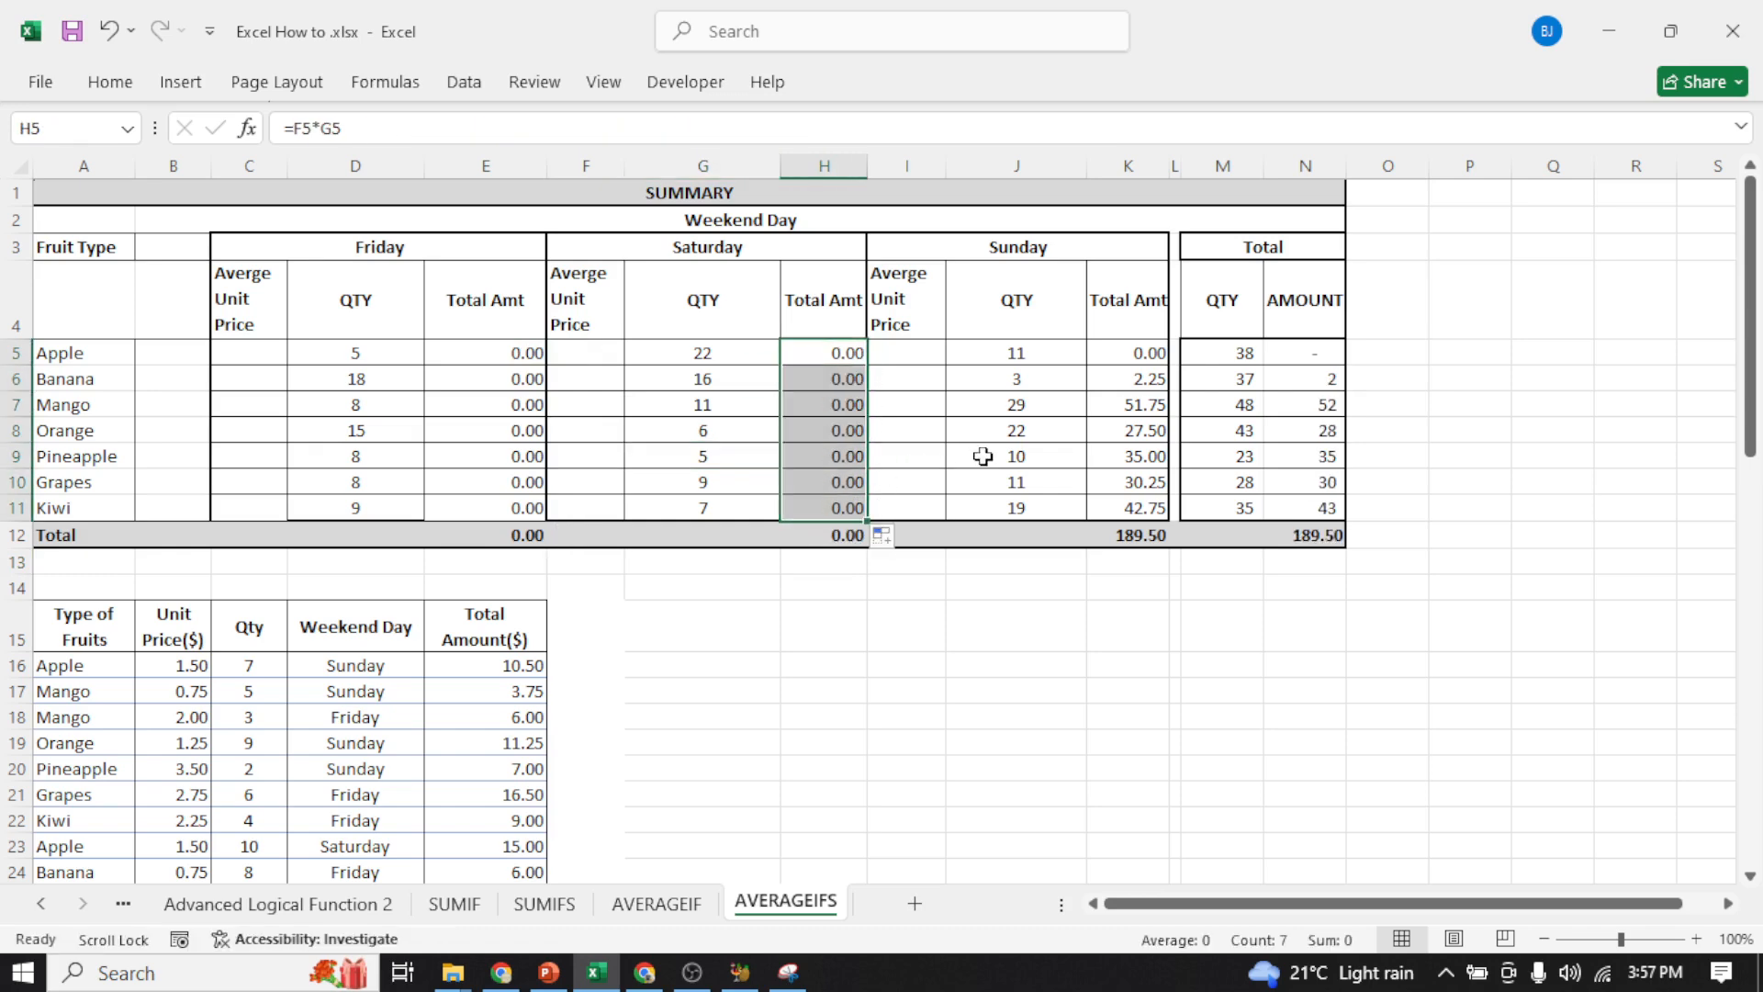
left_click(1141, 356)
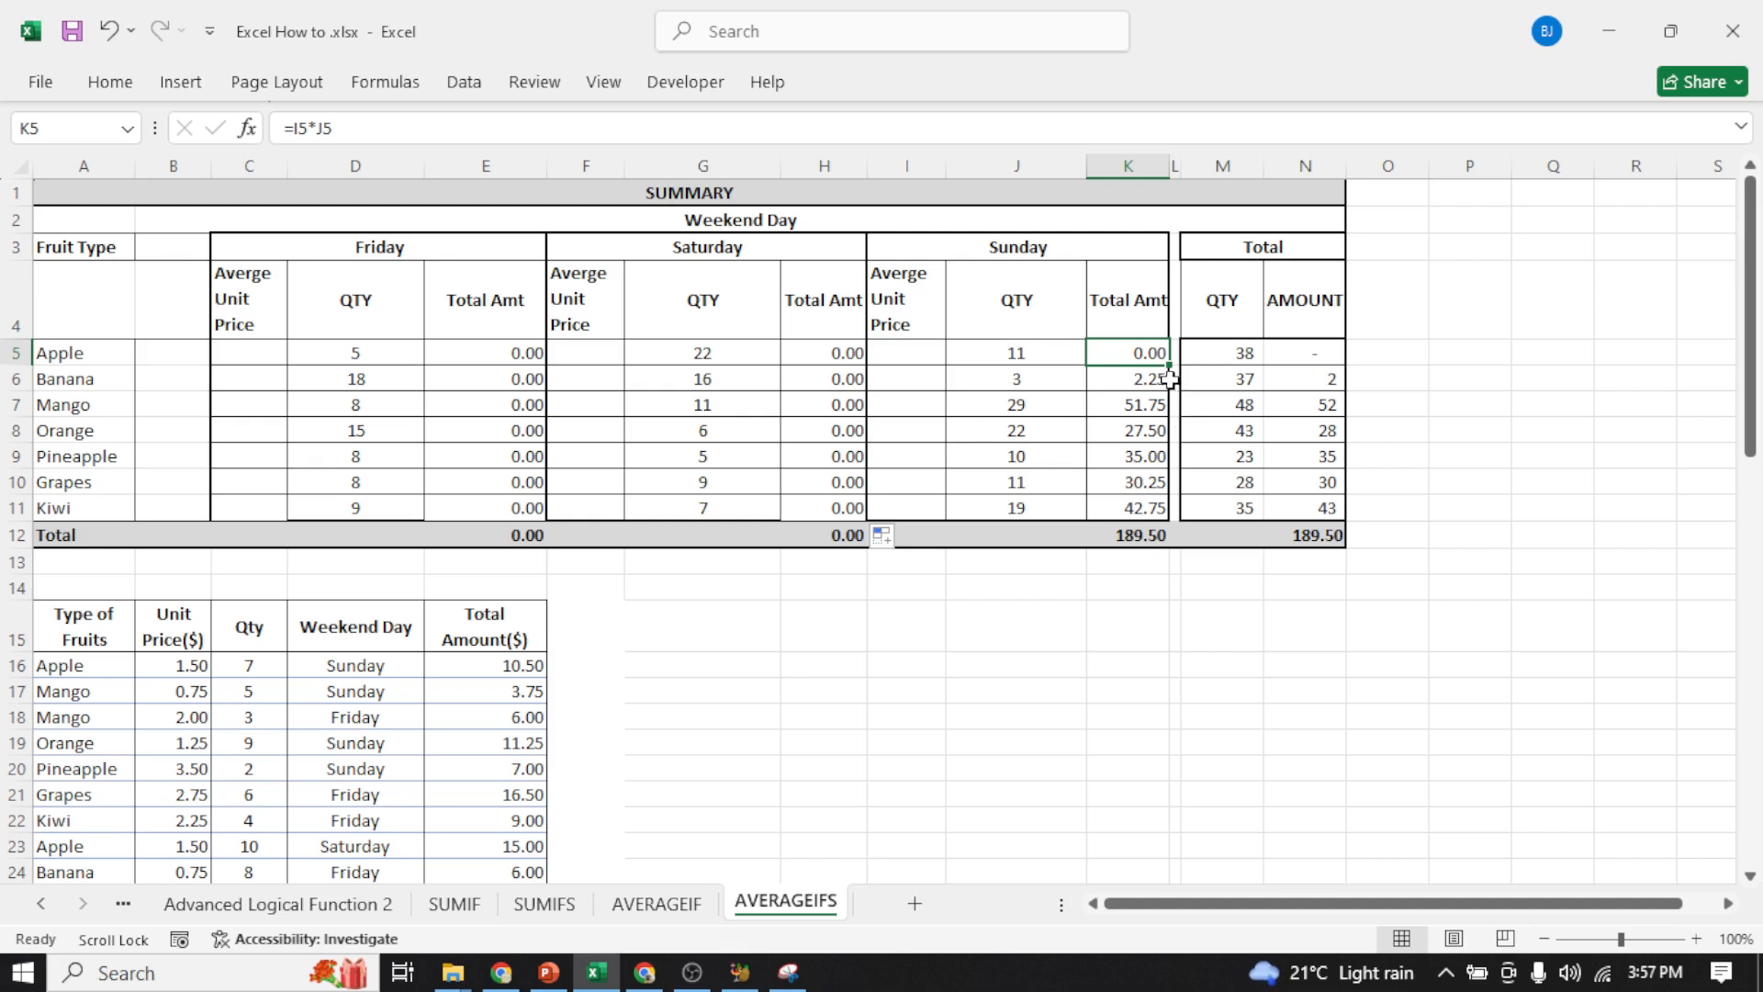
left_click_drag(1170, 365, 1170, 514)
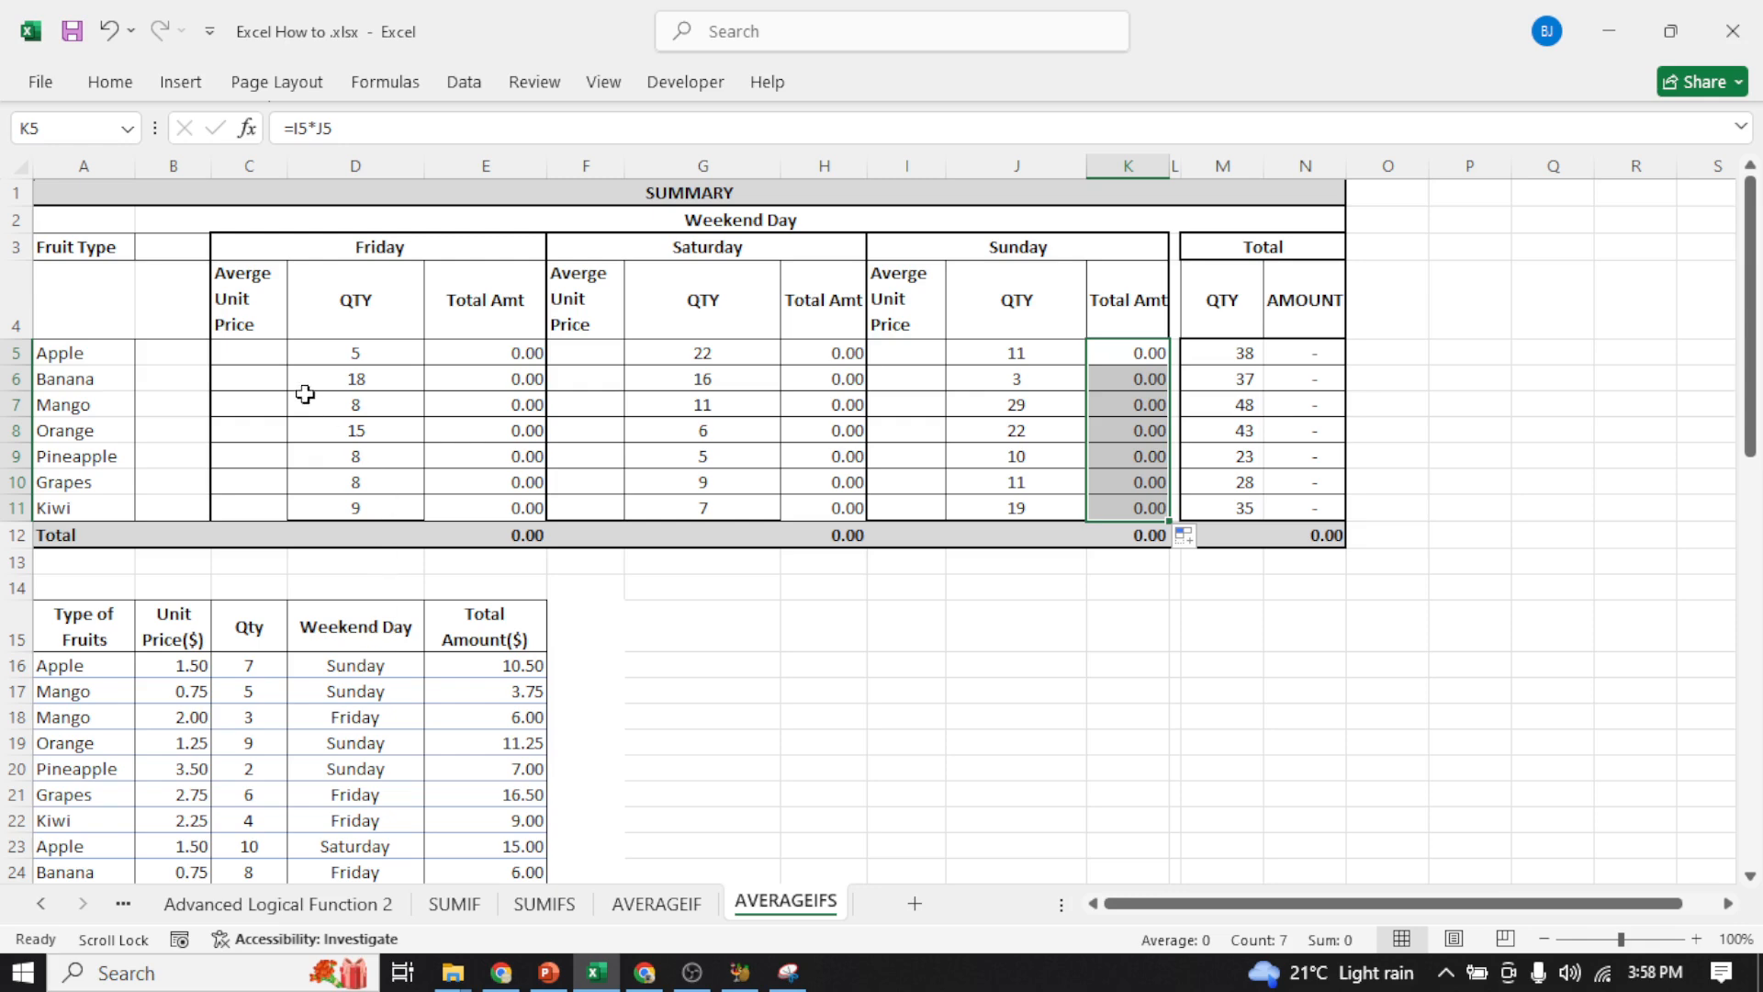
- Begin an AVERAGEIFS formula in C5 for Apple's Friday average unit price, with $B$16:$B$64 as the absolute average range
left_click(252, 358)
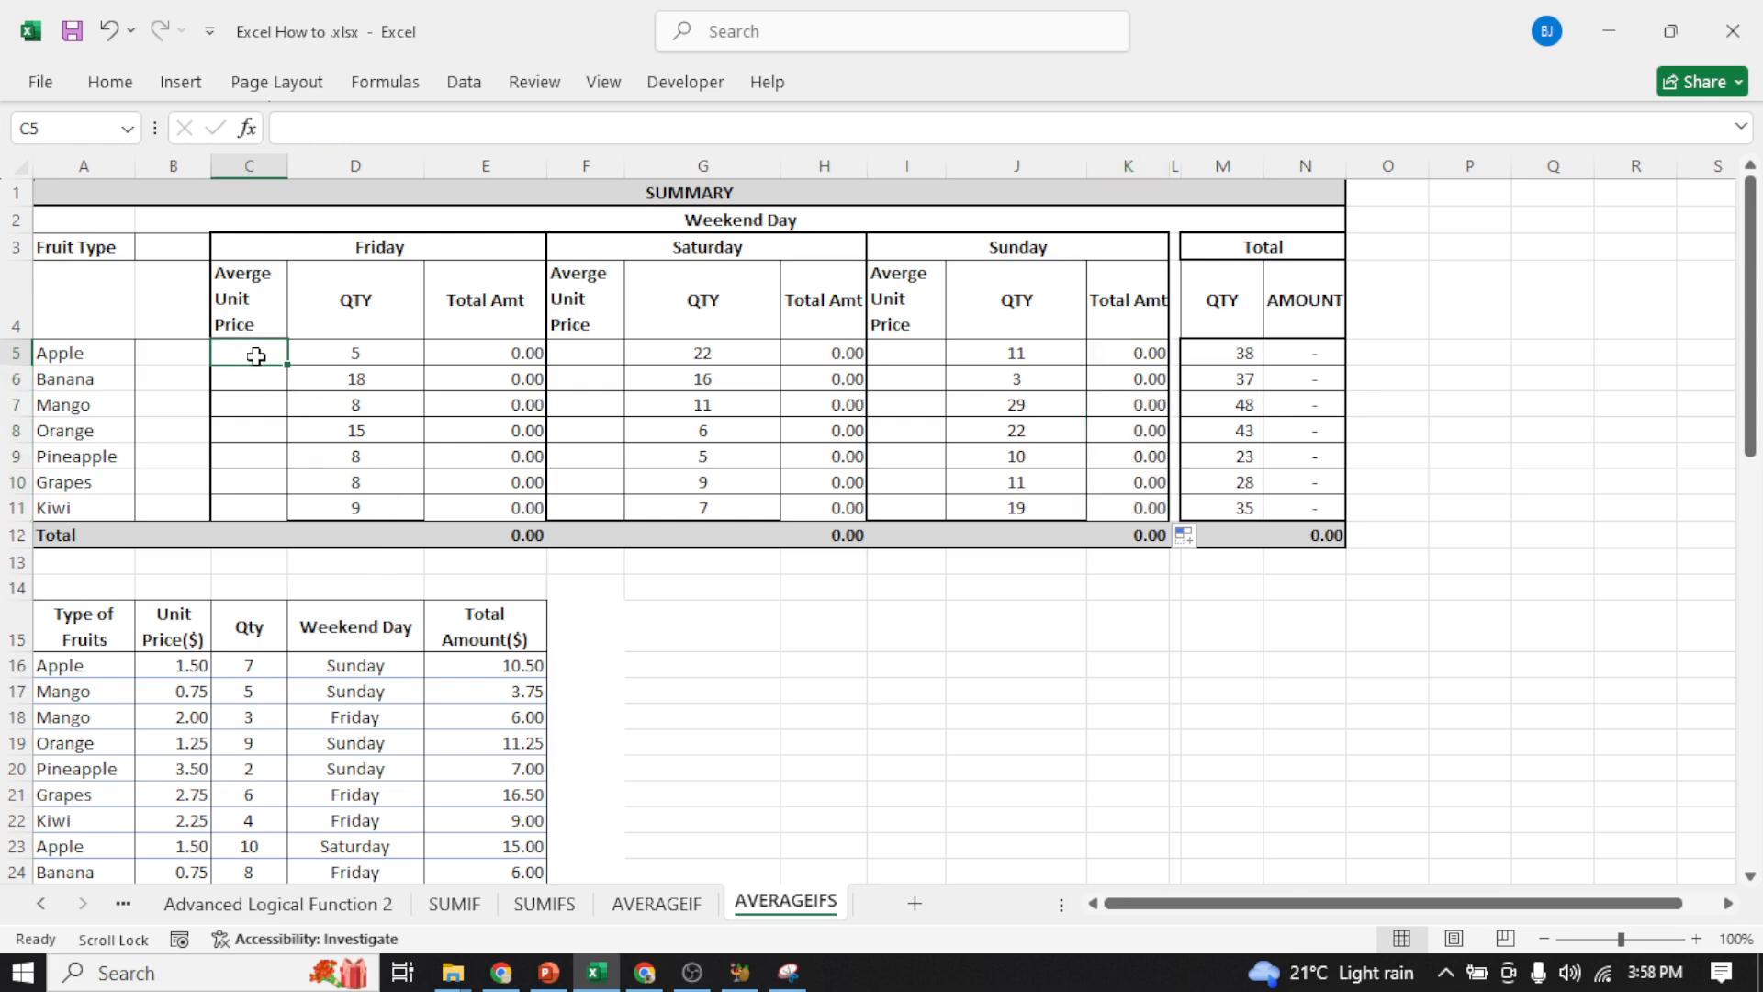
type("=avera")
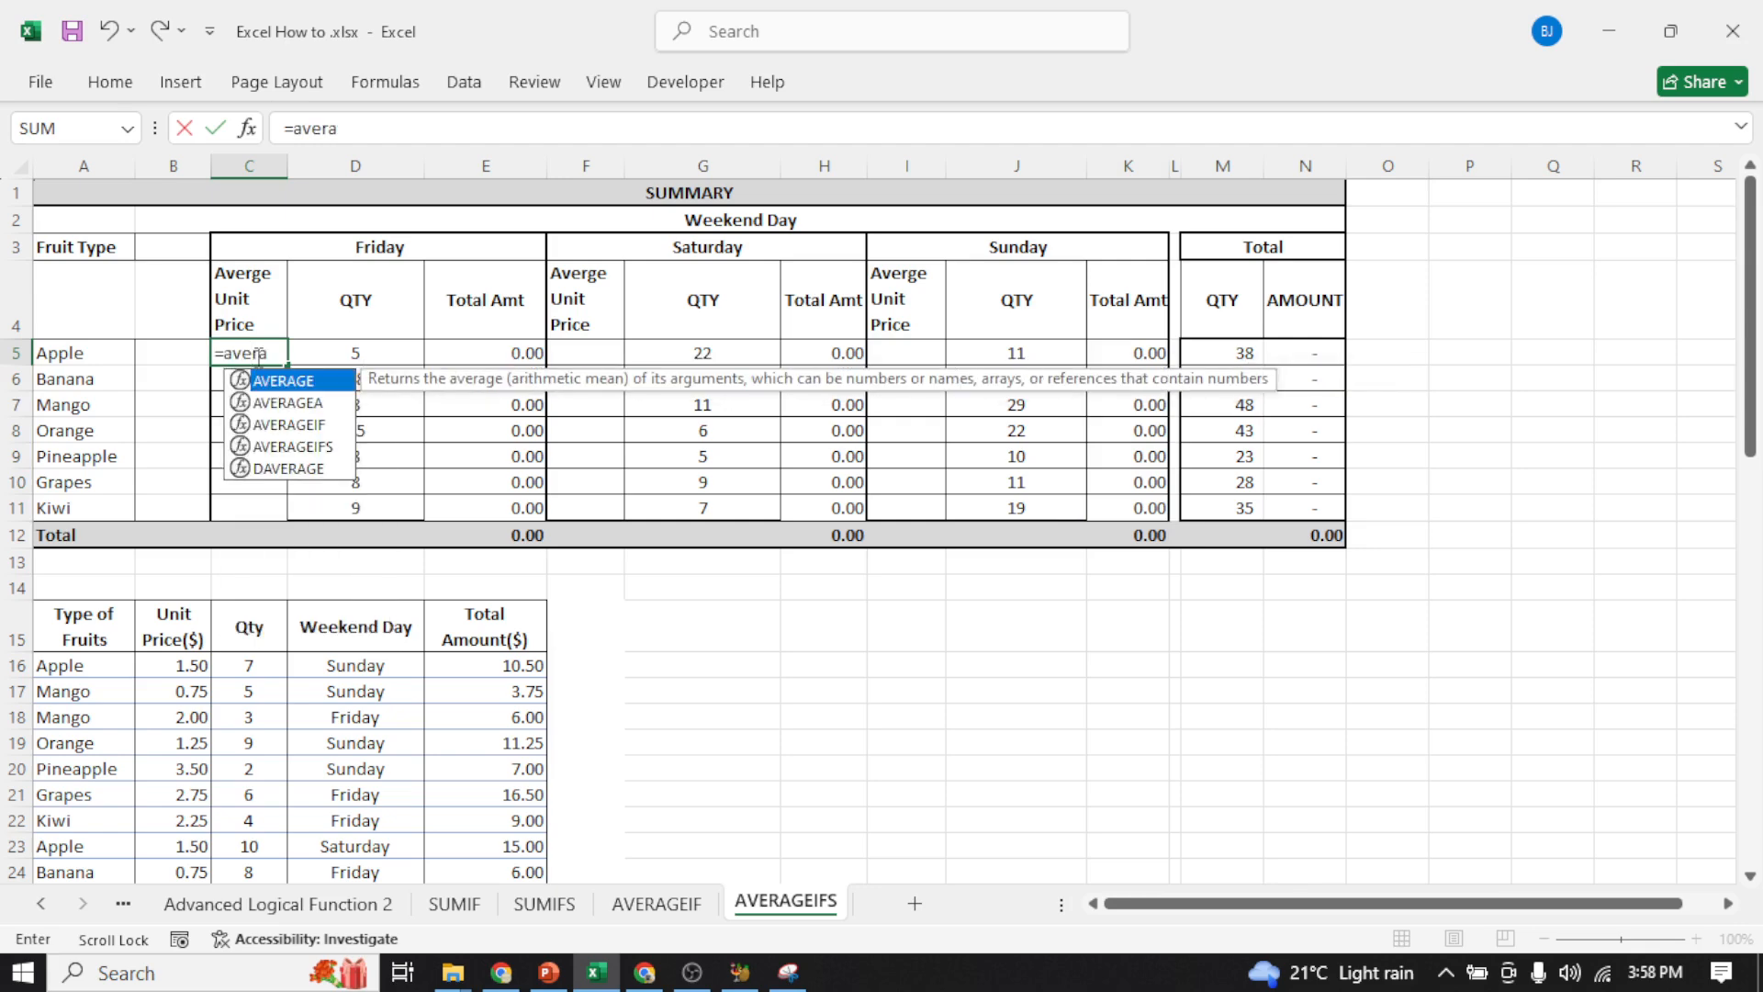
double_click(296, 447)
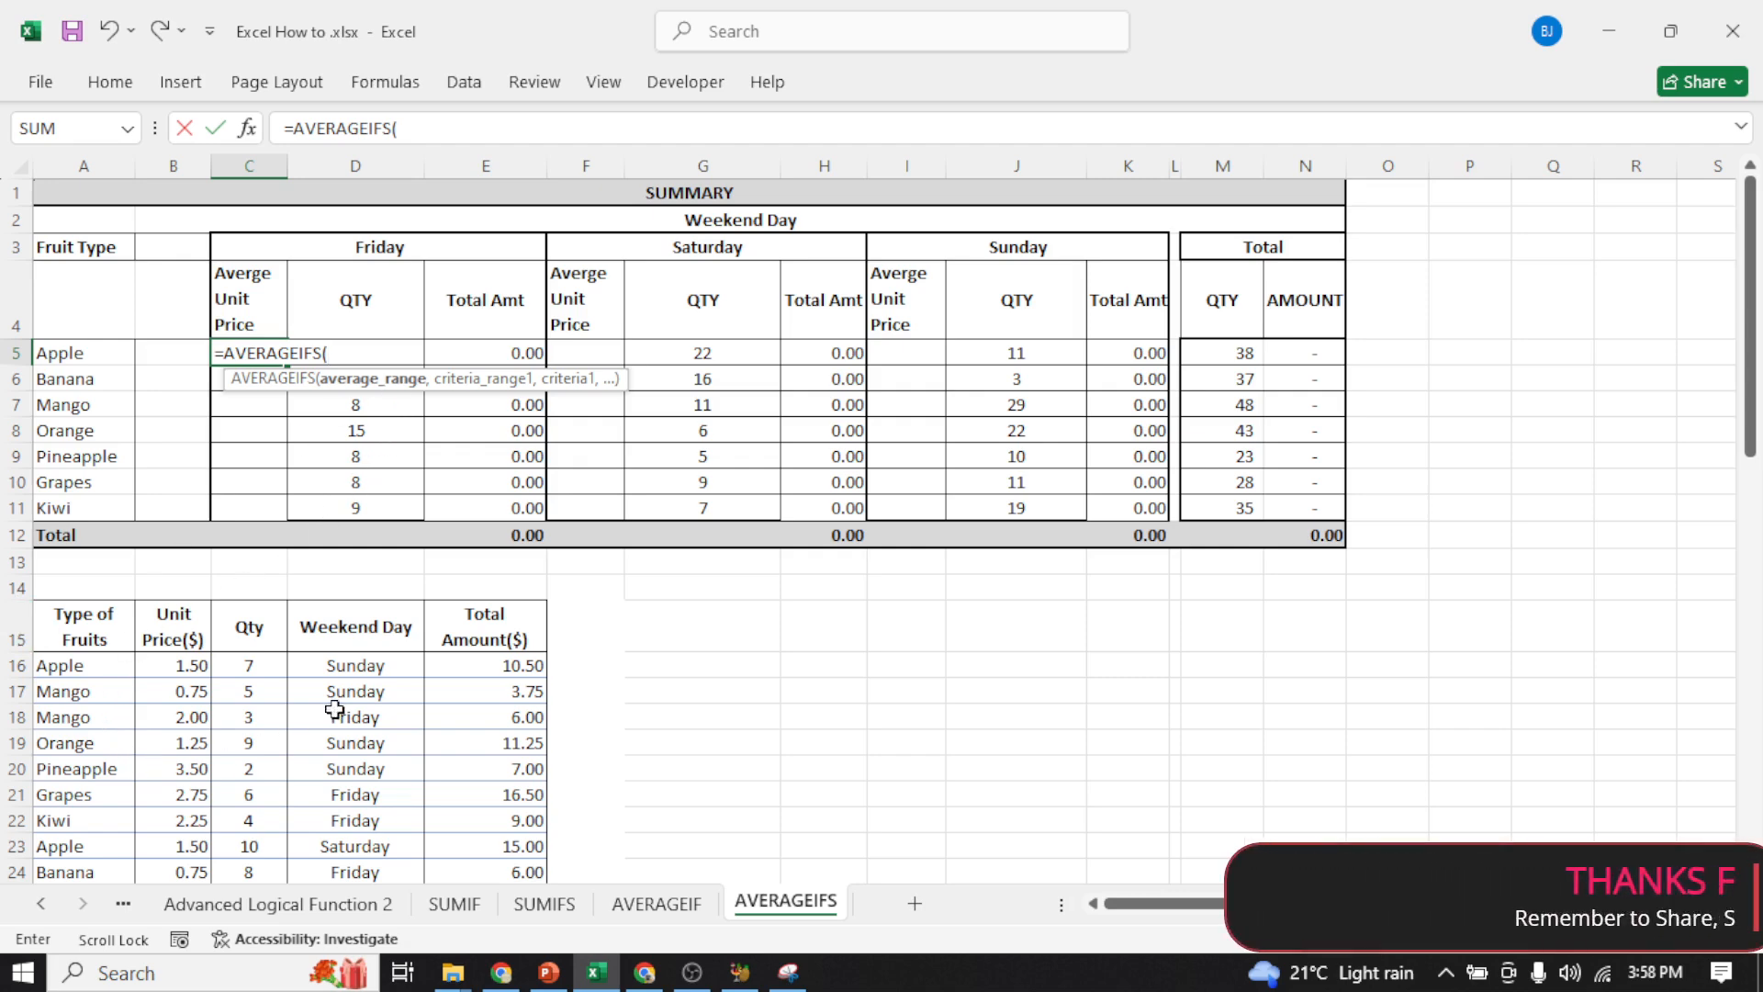
left_click(175, 665)
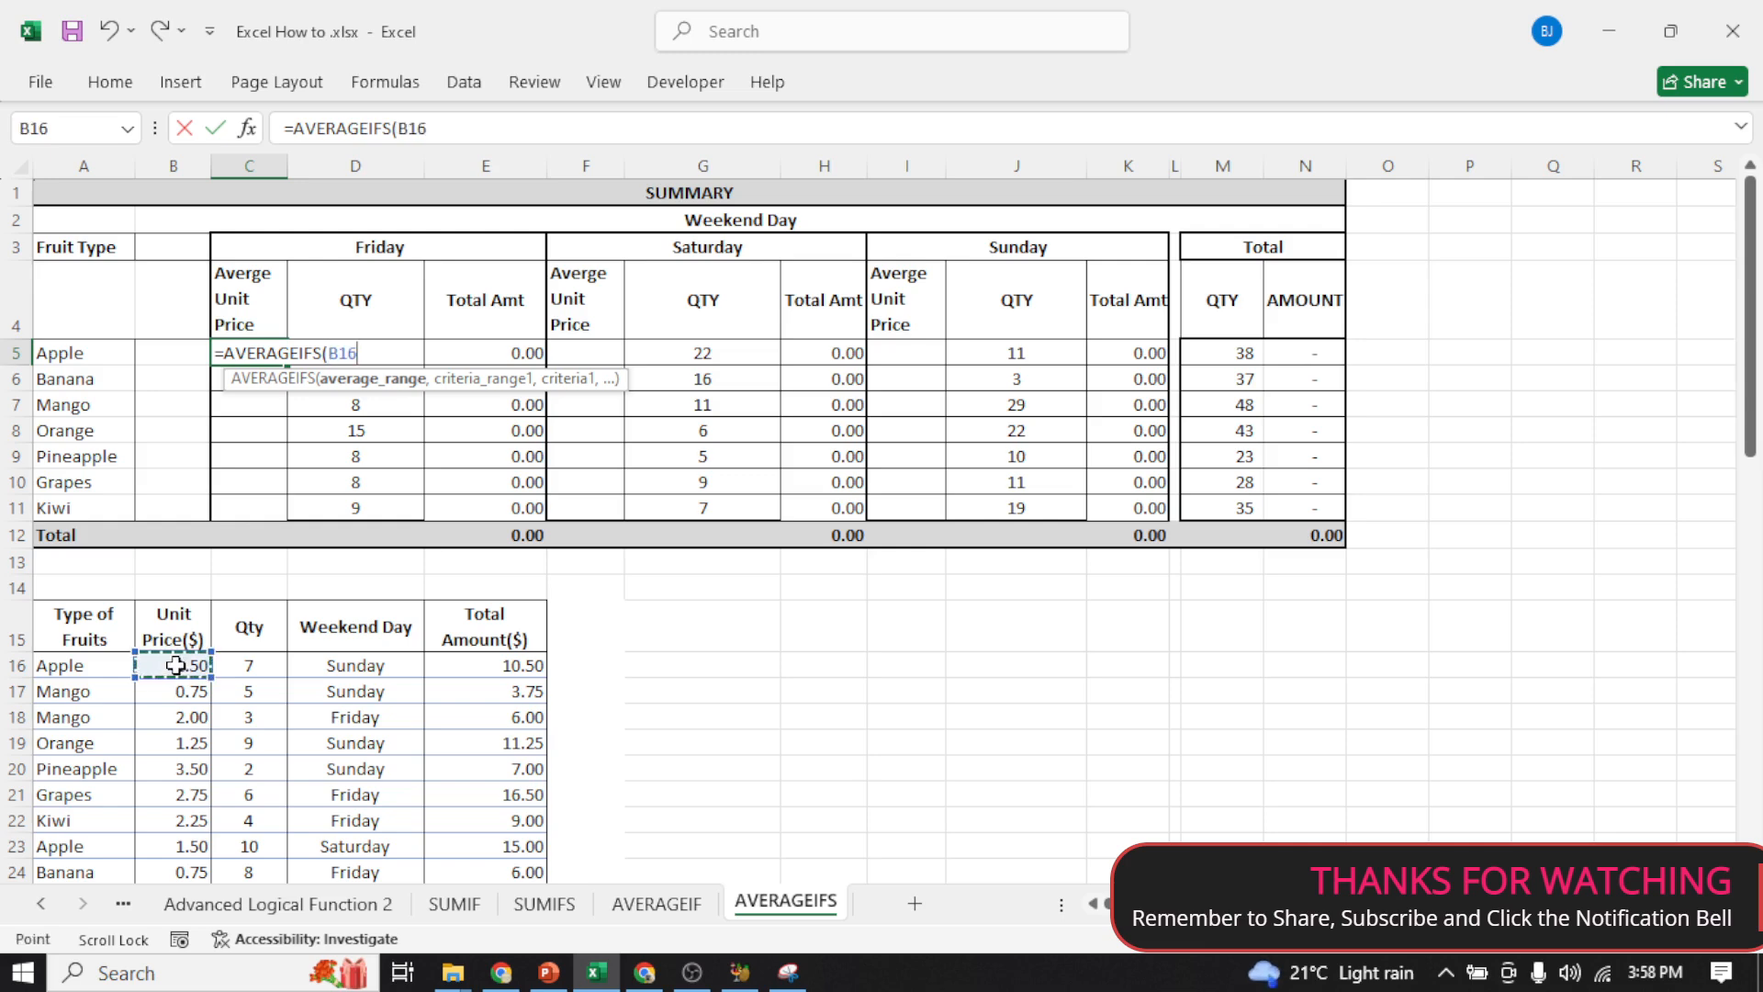
key("ctrl+shift+Down")
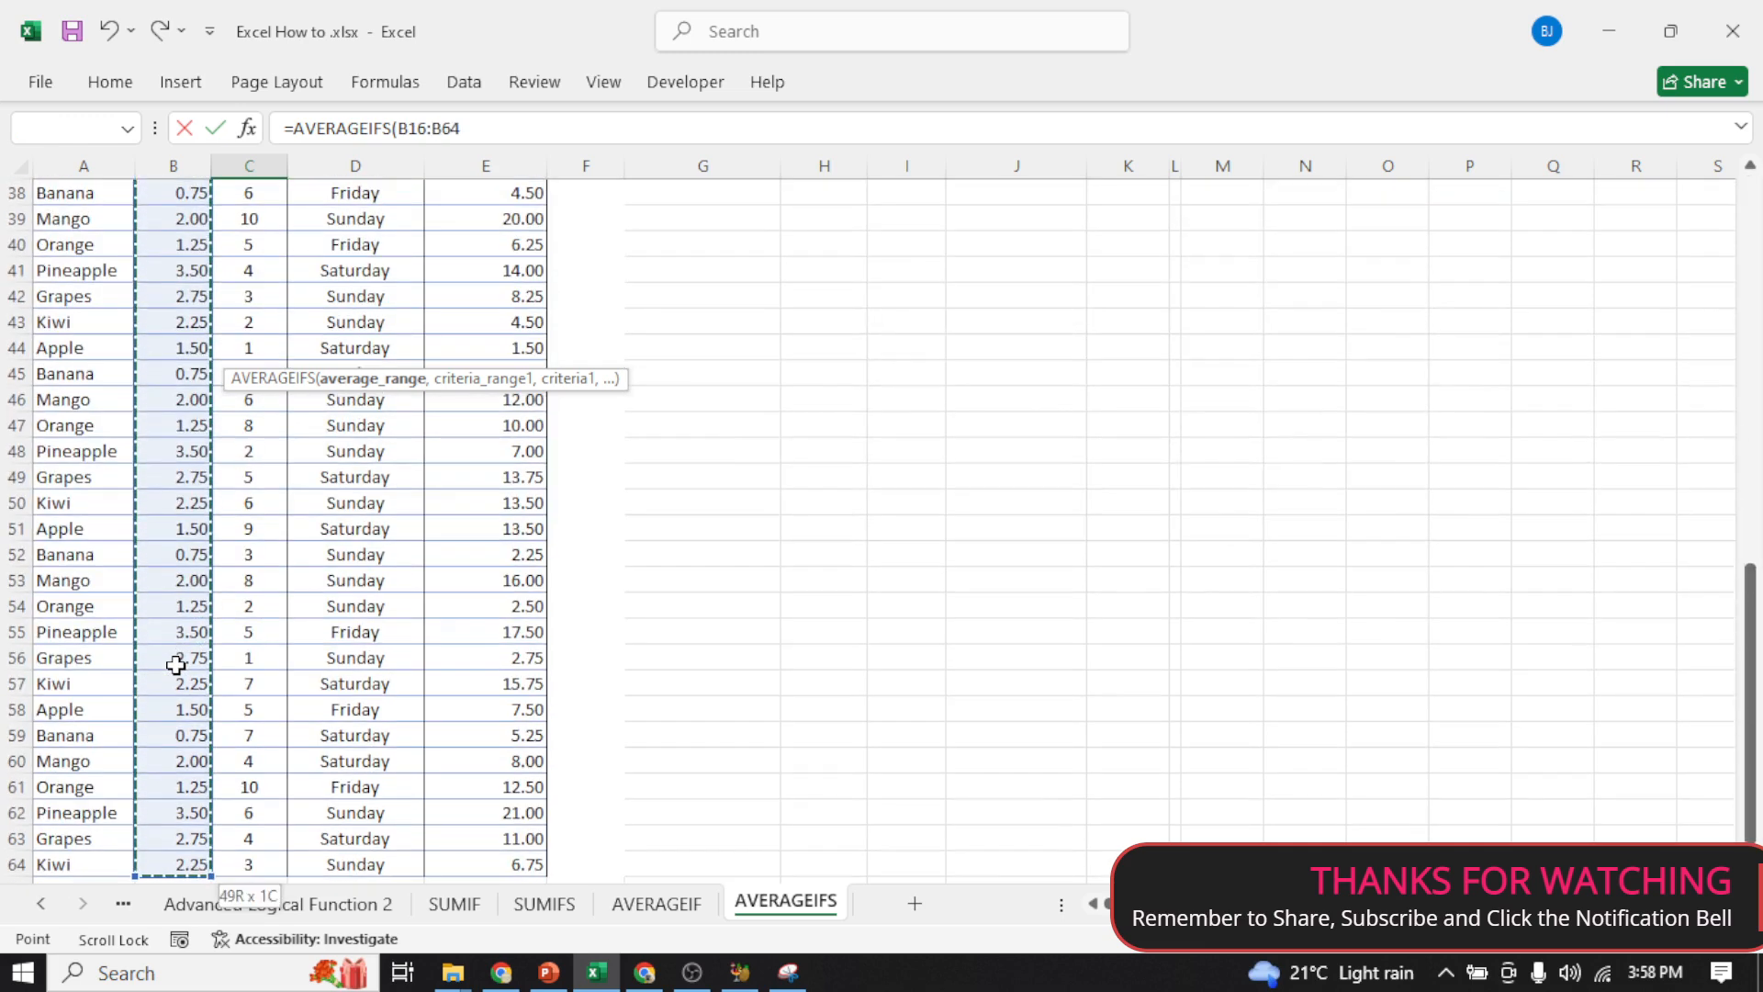
key("F4")
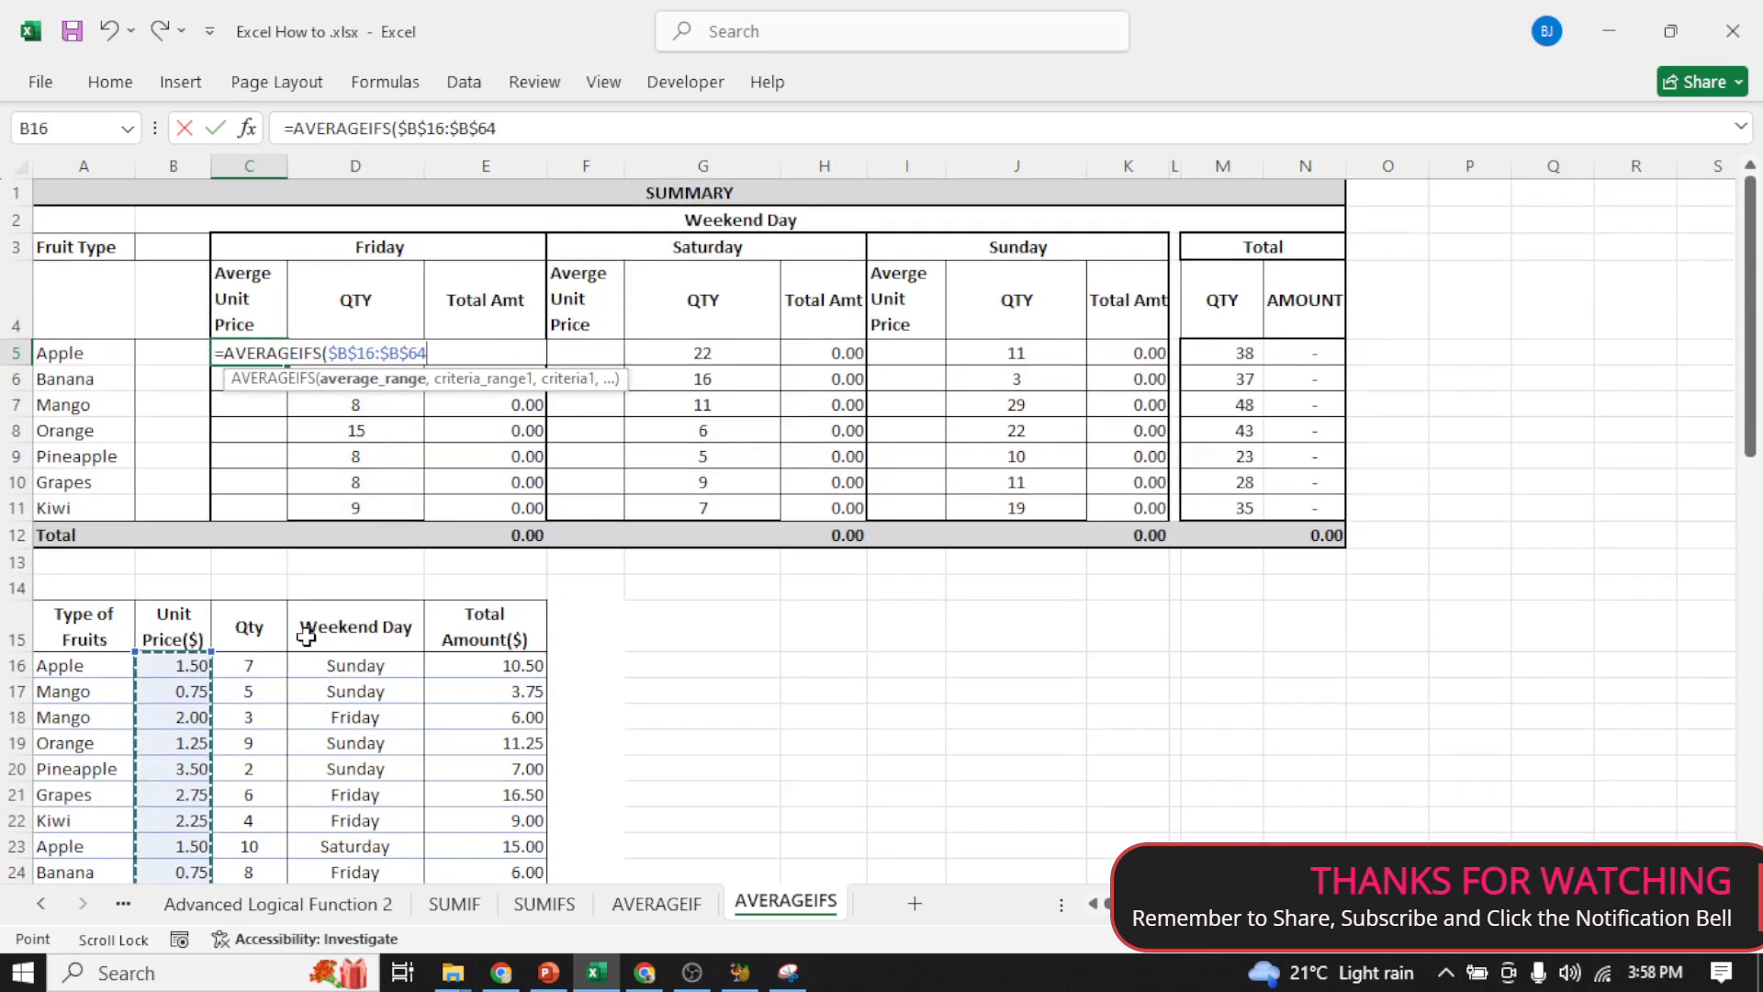
type(",")
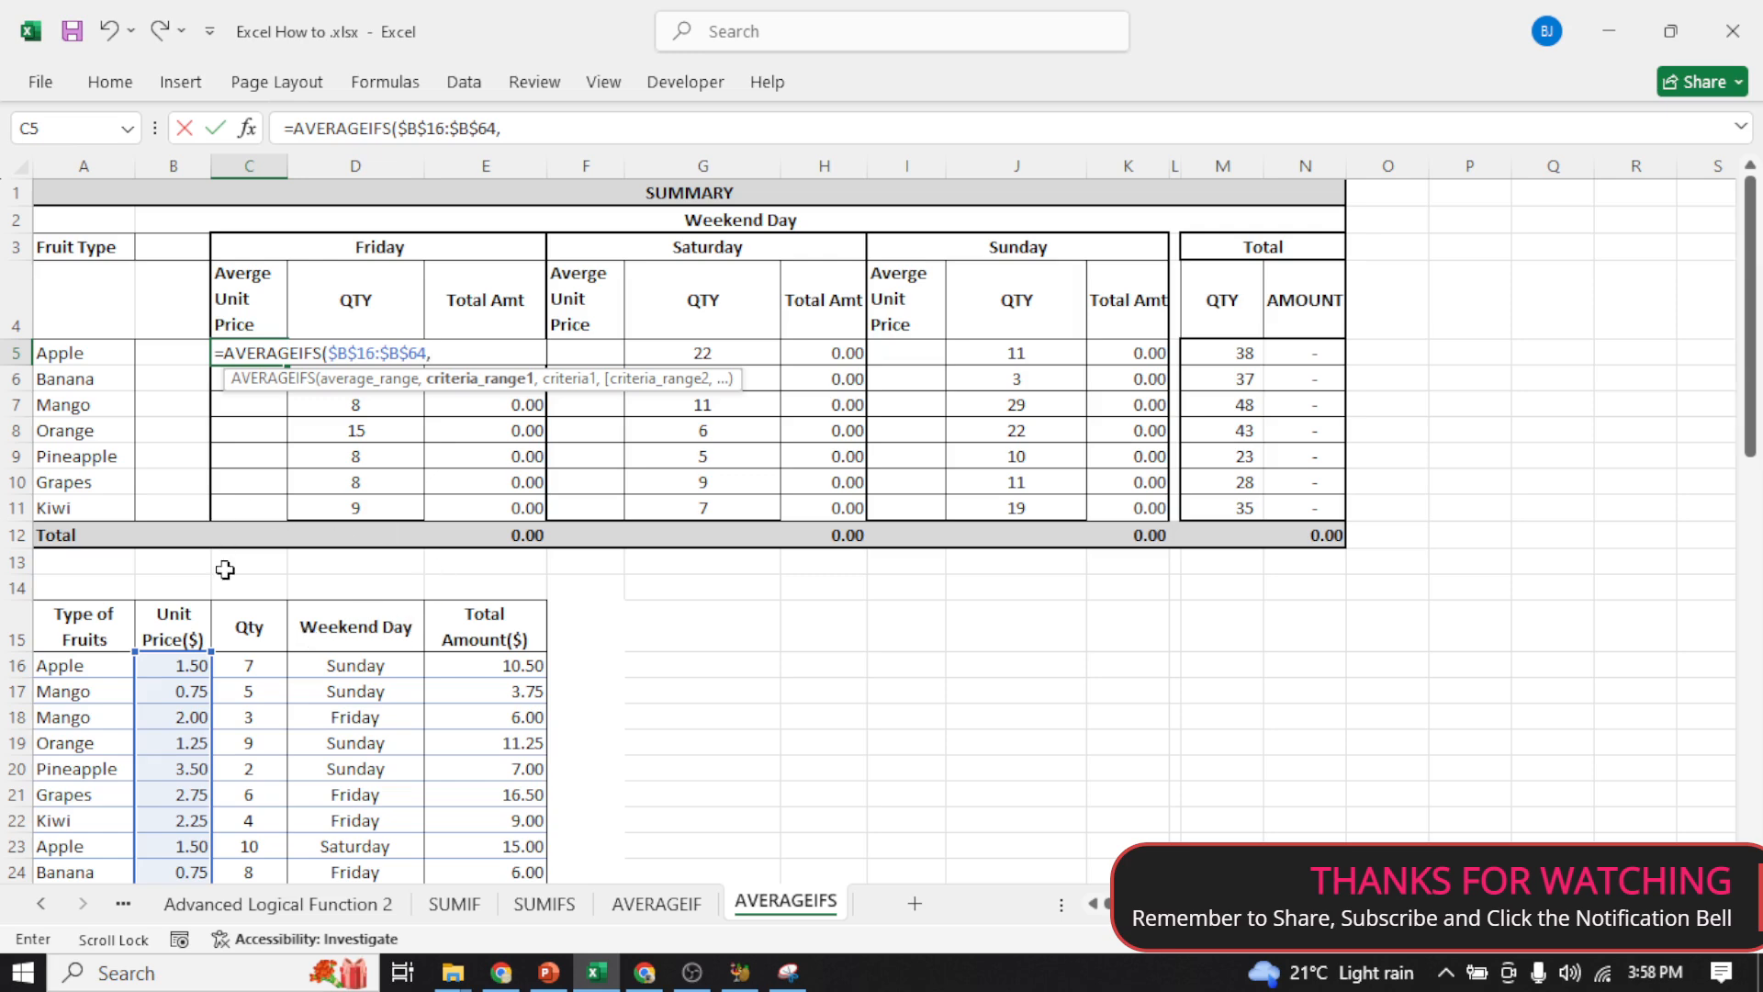
- Add the fruit types $A$16:$A$64 as the absolute first criteria range, with the Apple cell as column-locked criterion $A5
left_click(78, 663)
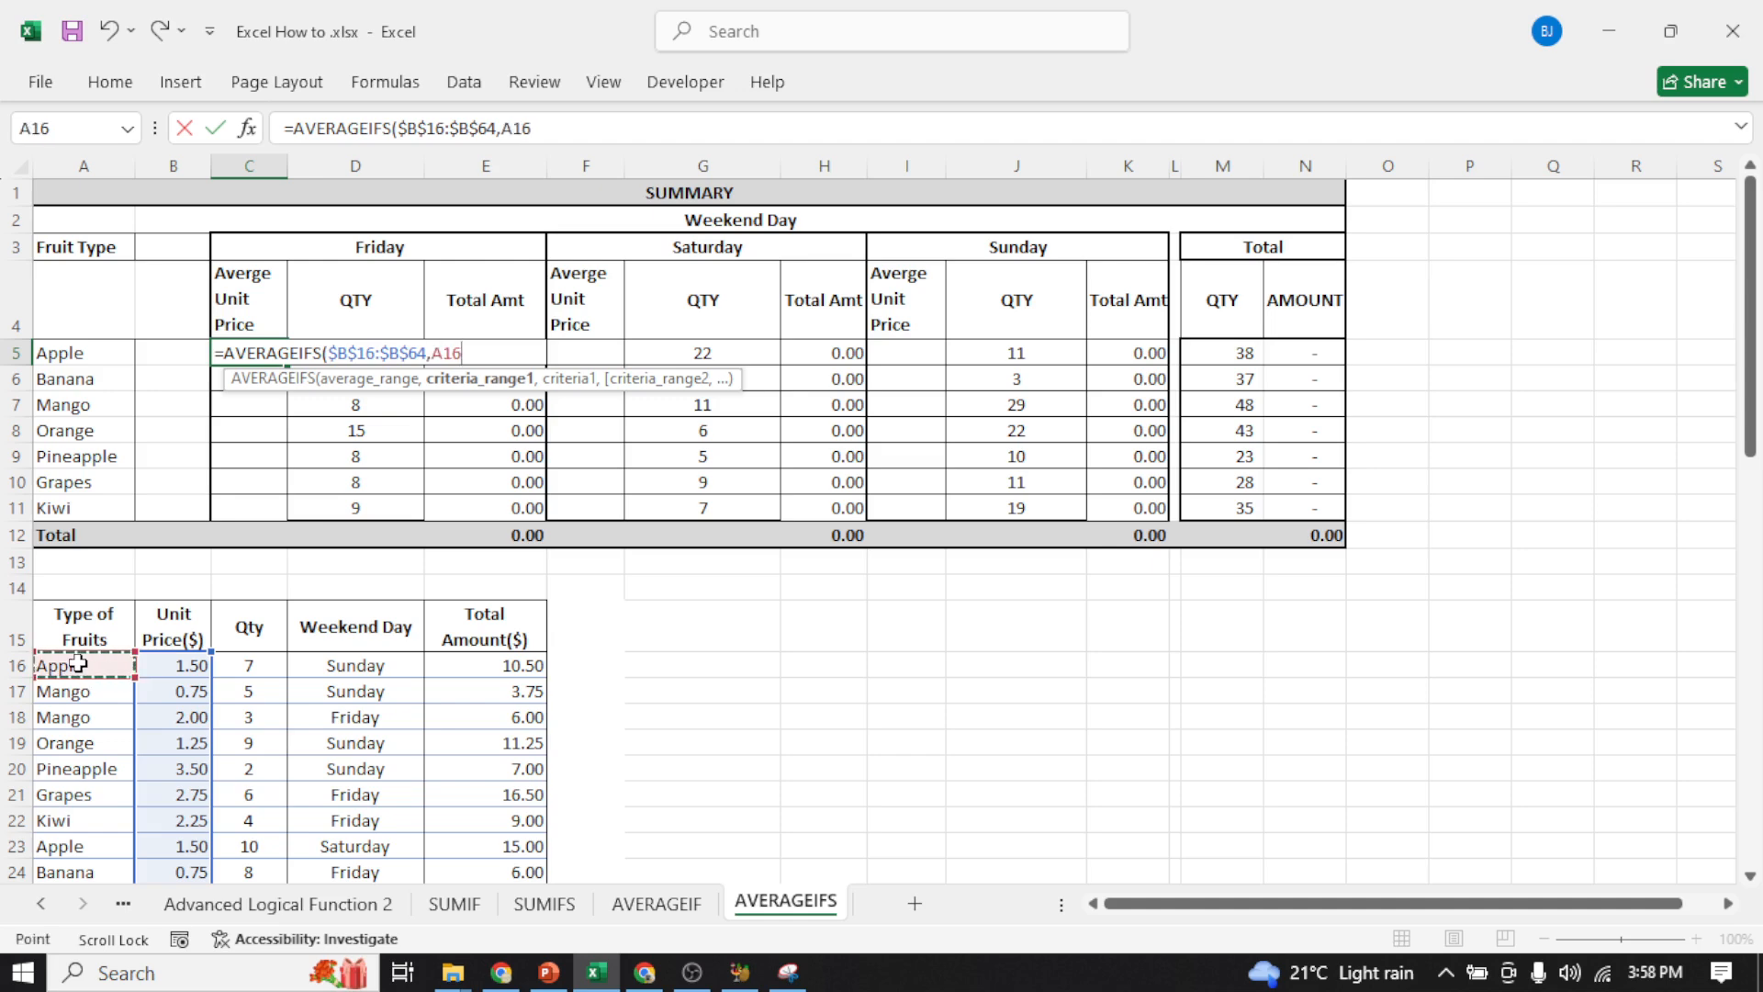
key("ctrl+shift+Down")
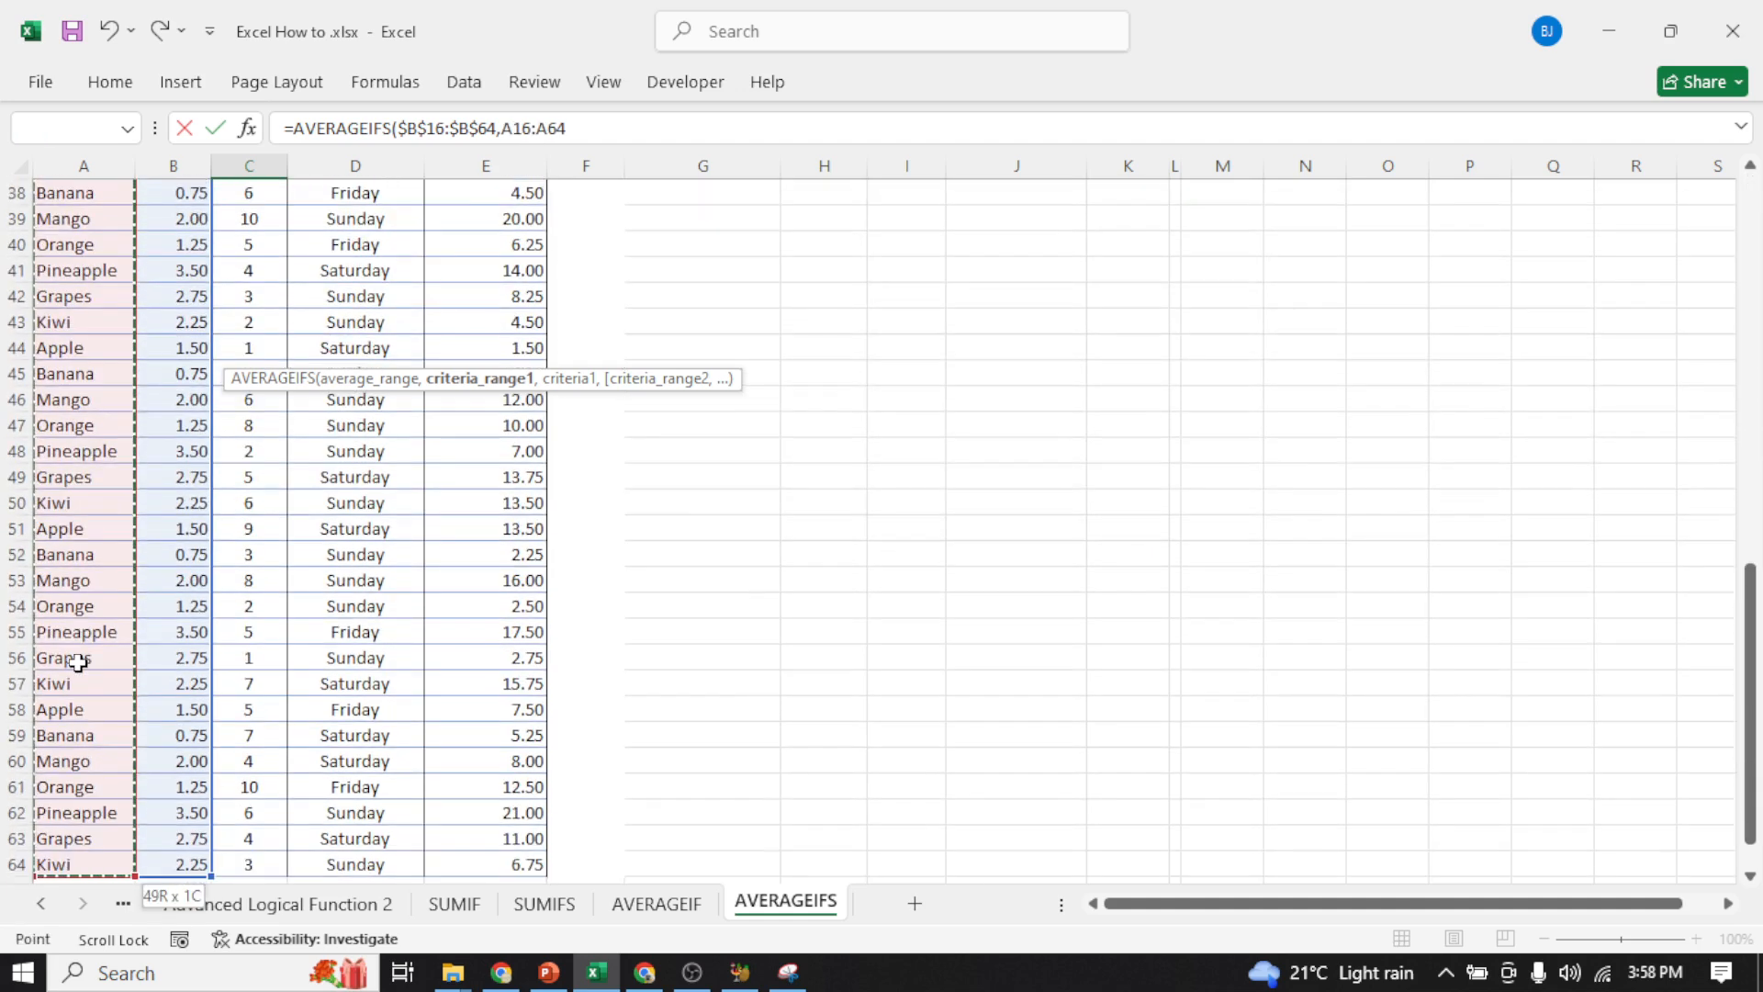
key("F4")
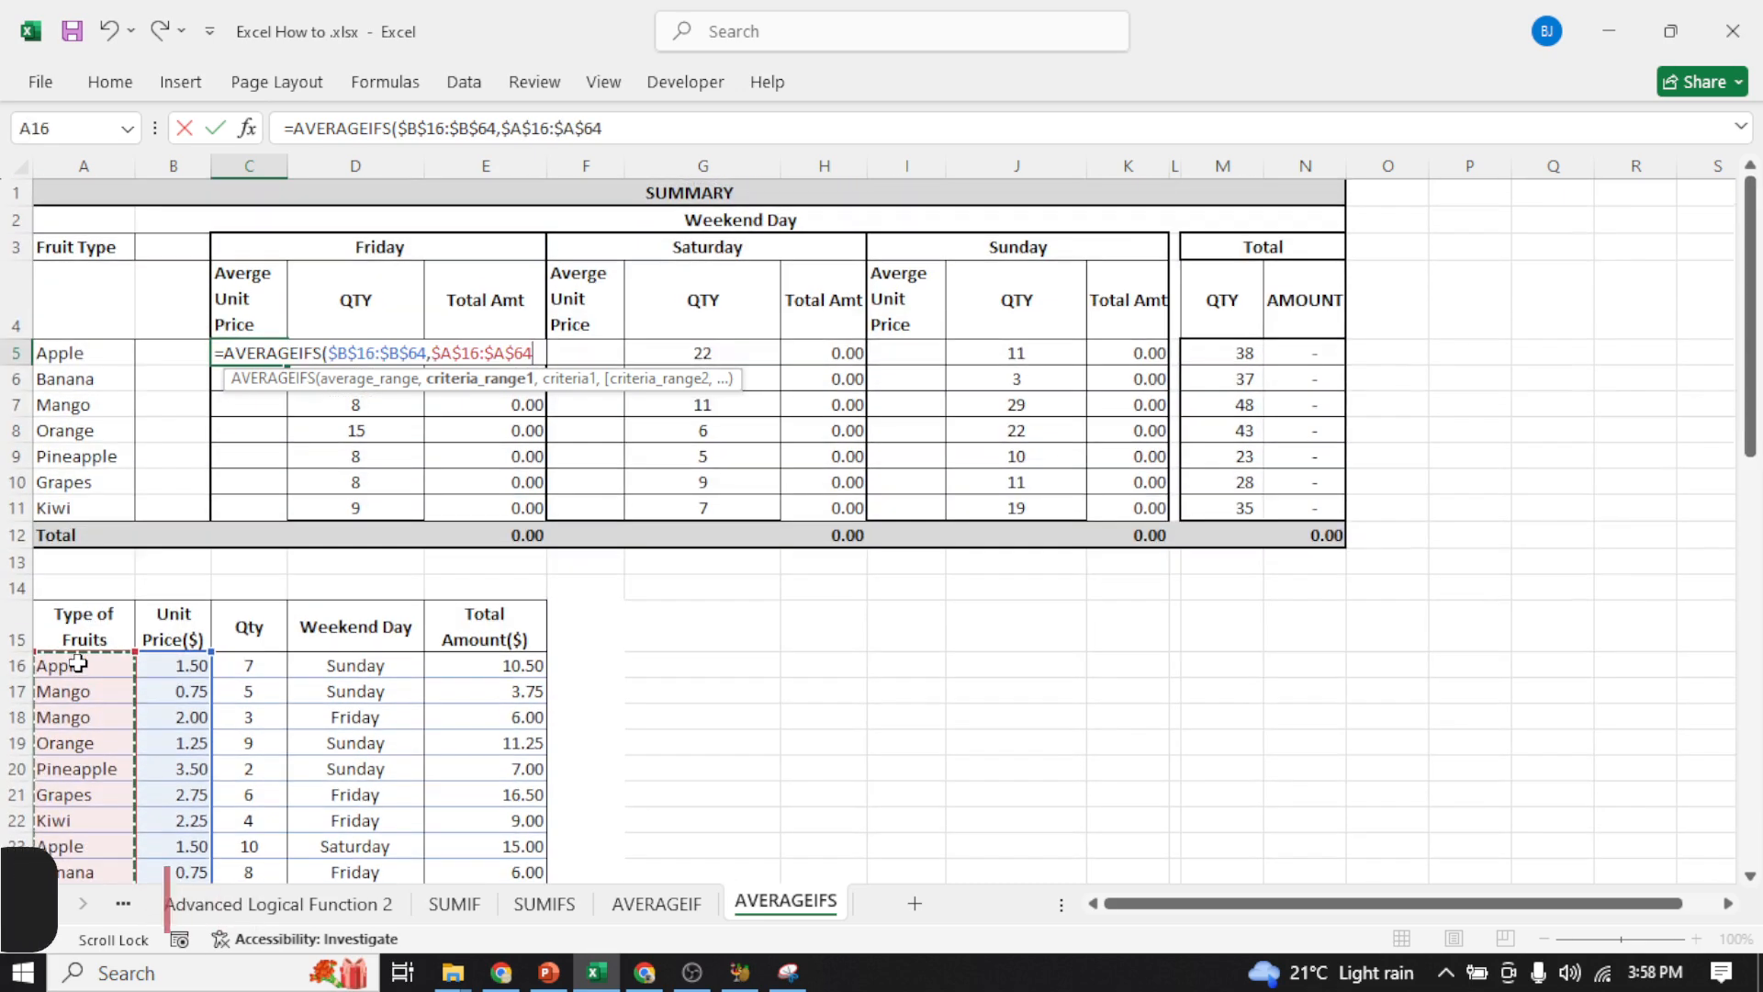
type(",")
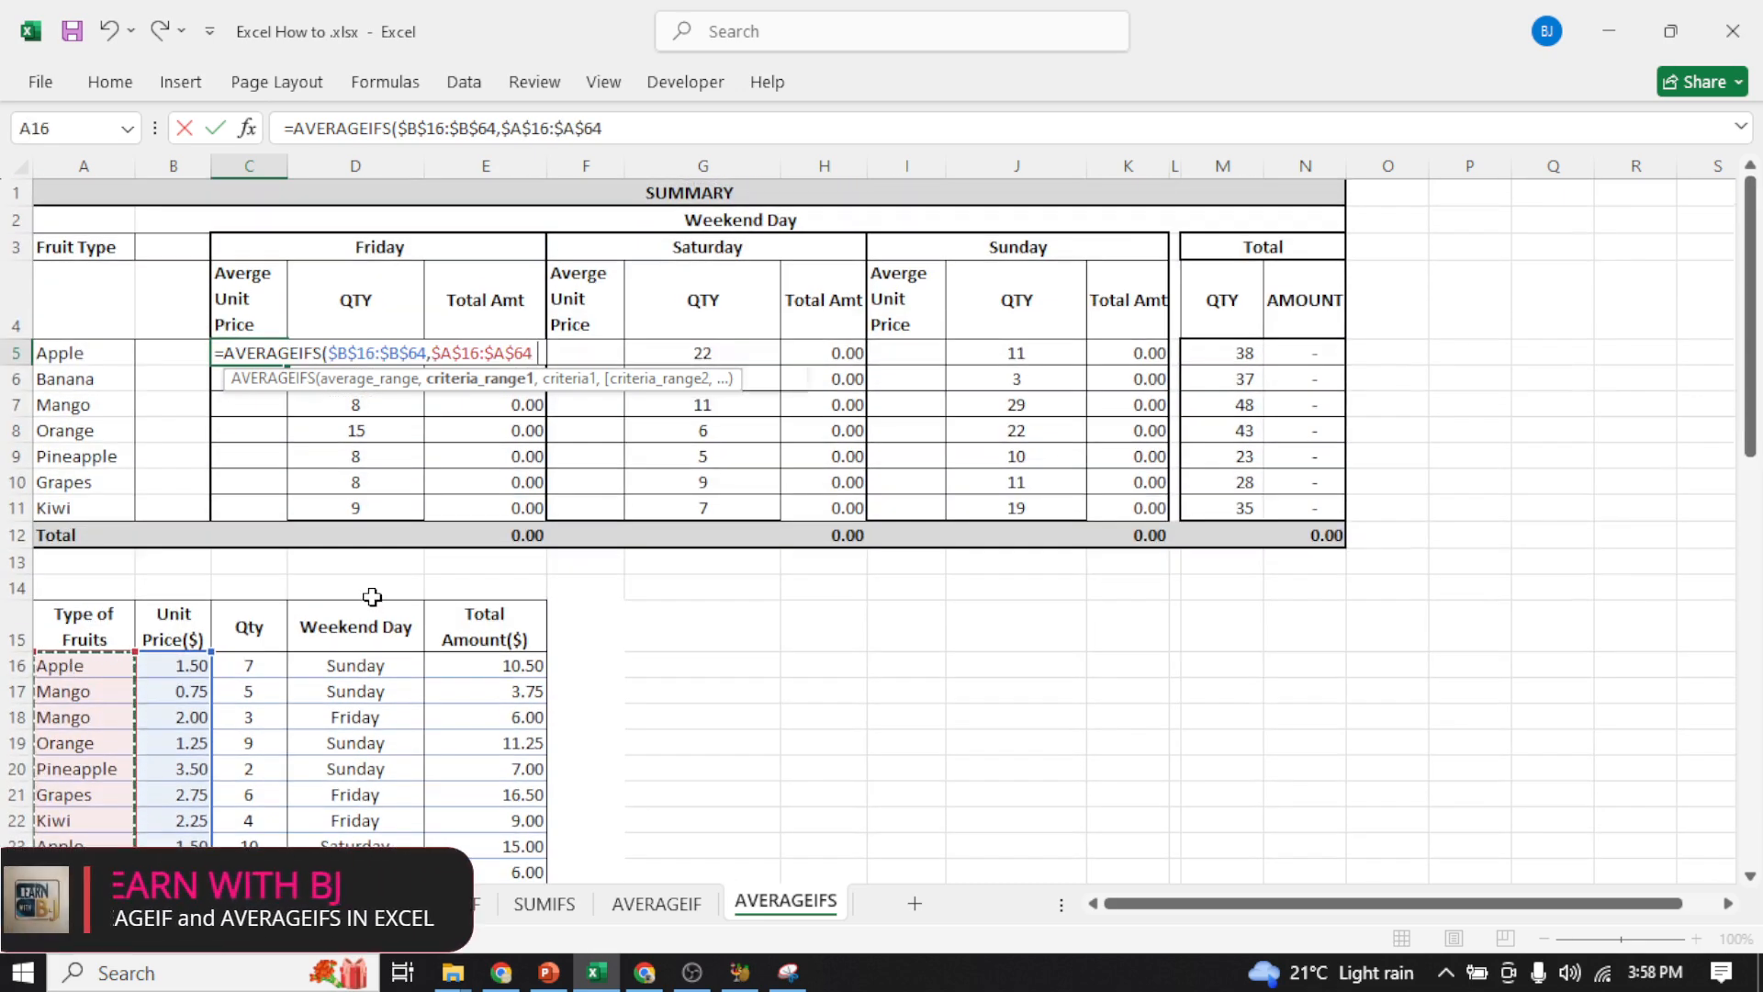
left_click(79, 355)
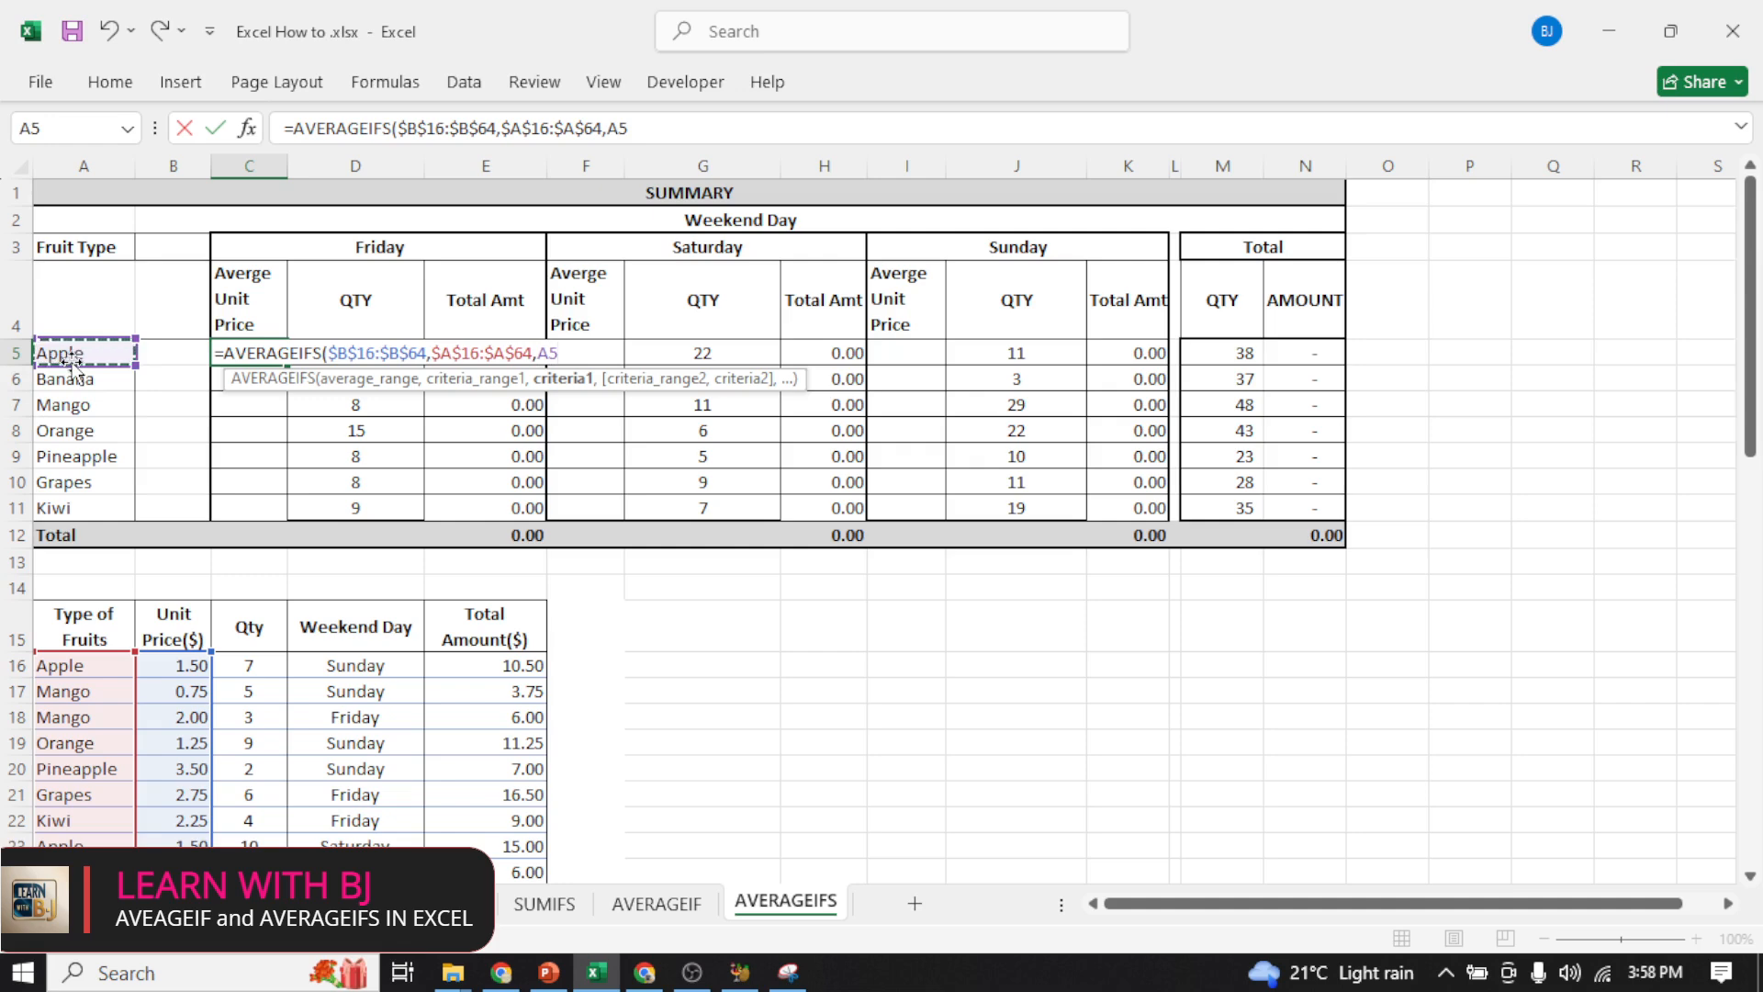
key("F4")
key("F4")
key("F4")
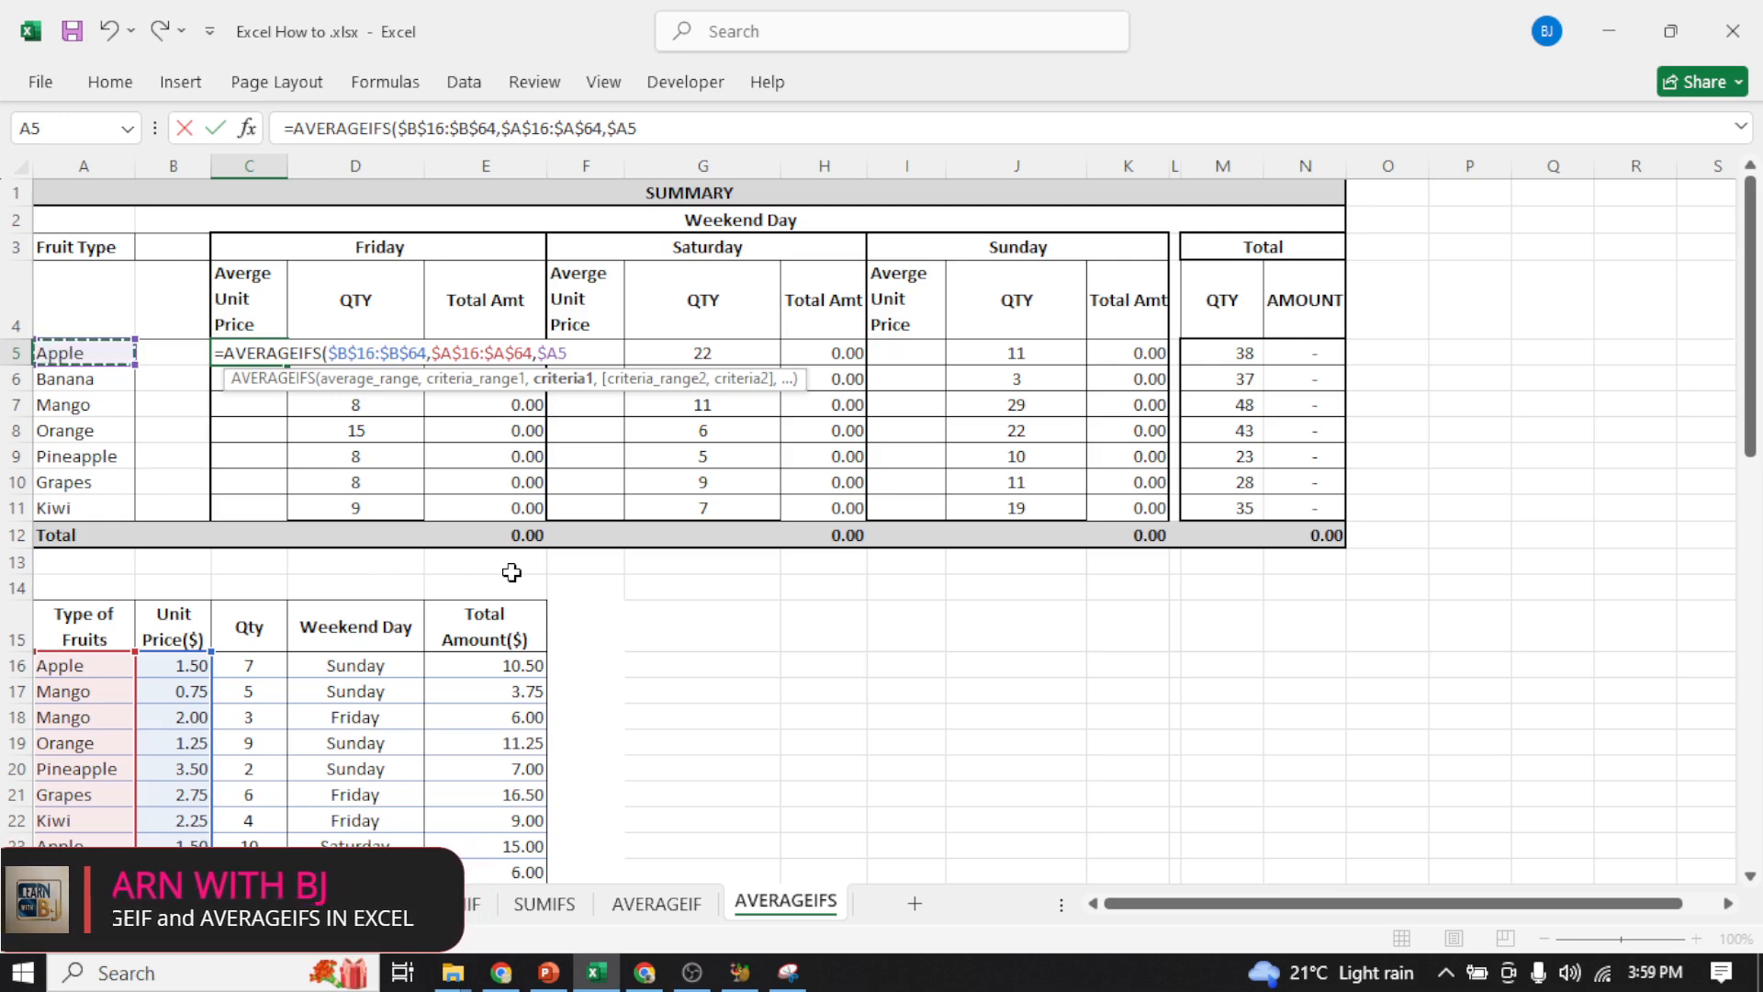
type(",")
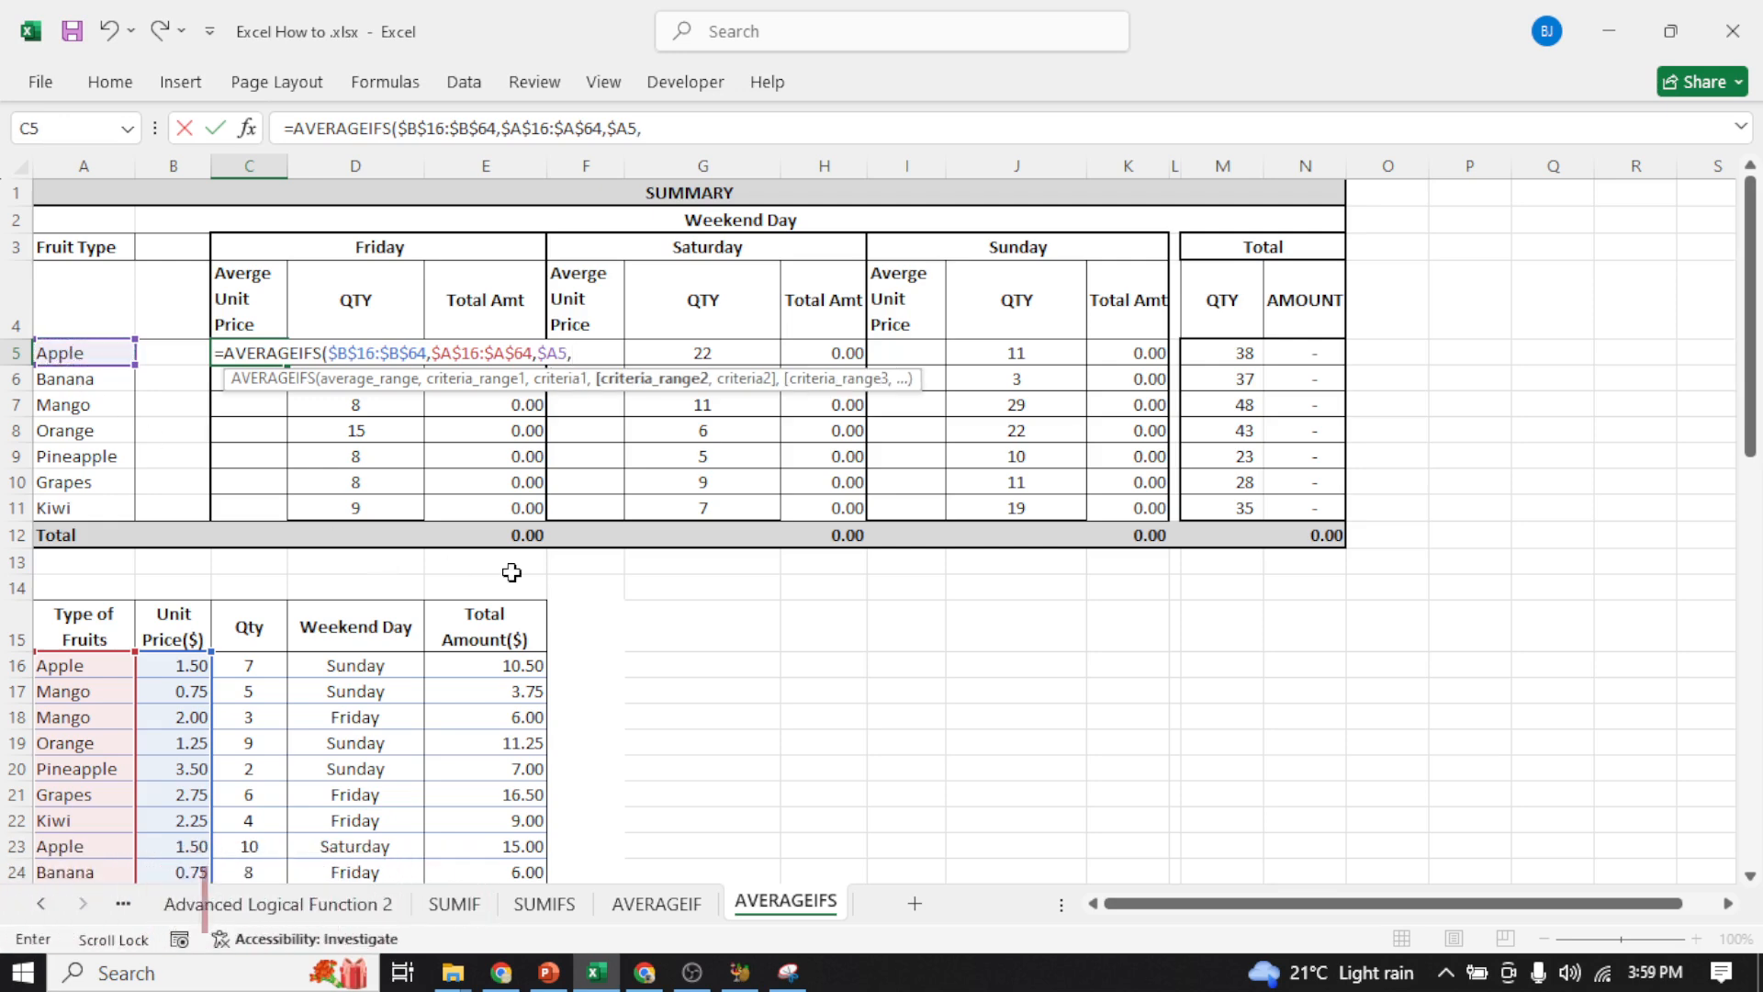
- Complete the AVERAGEIFS formula with the weekend days $D$16:$D$64 as absolute second criteria range and "Friday" as criterion, and enter it
left_click(380, 670)
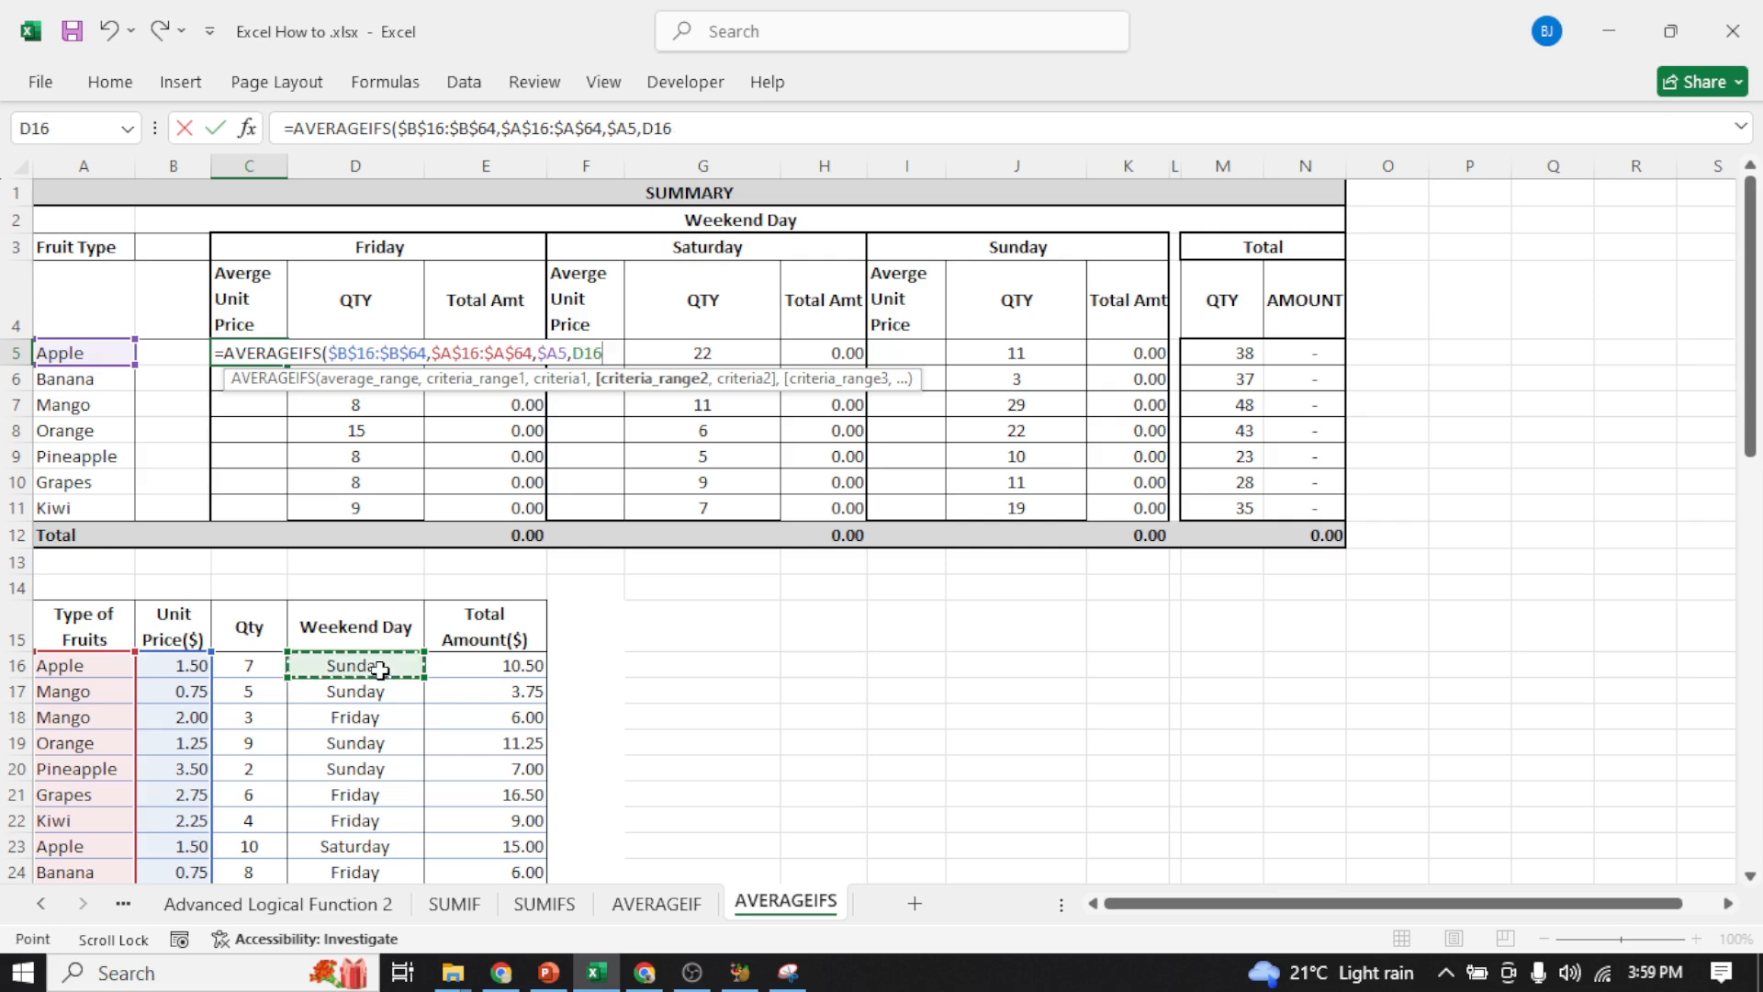
key("ctrl+shift+Down")
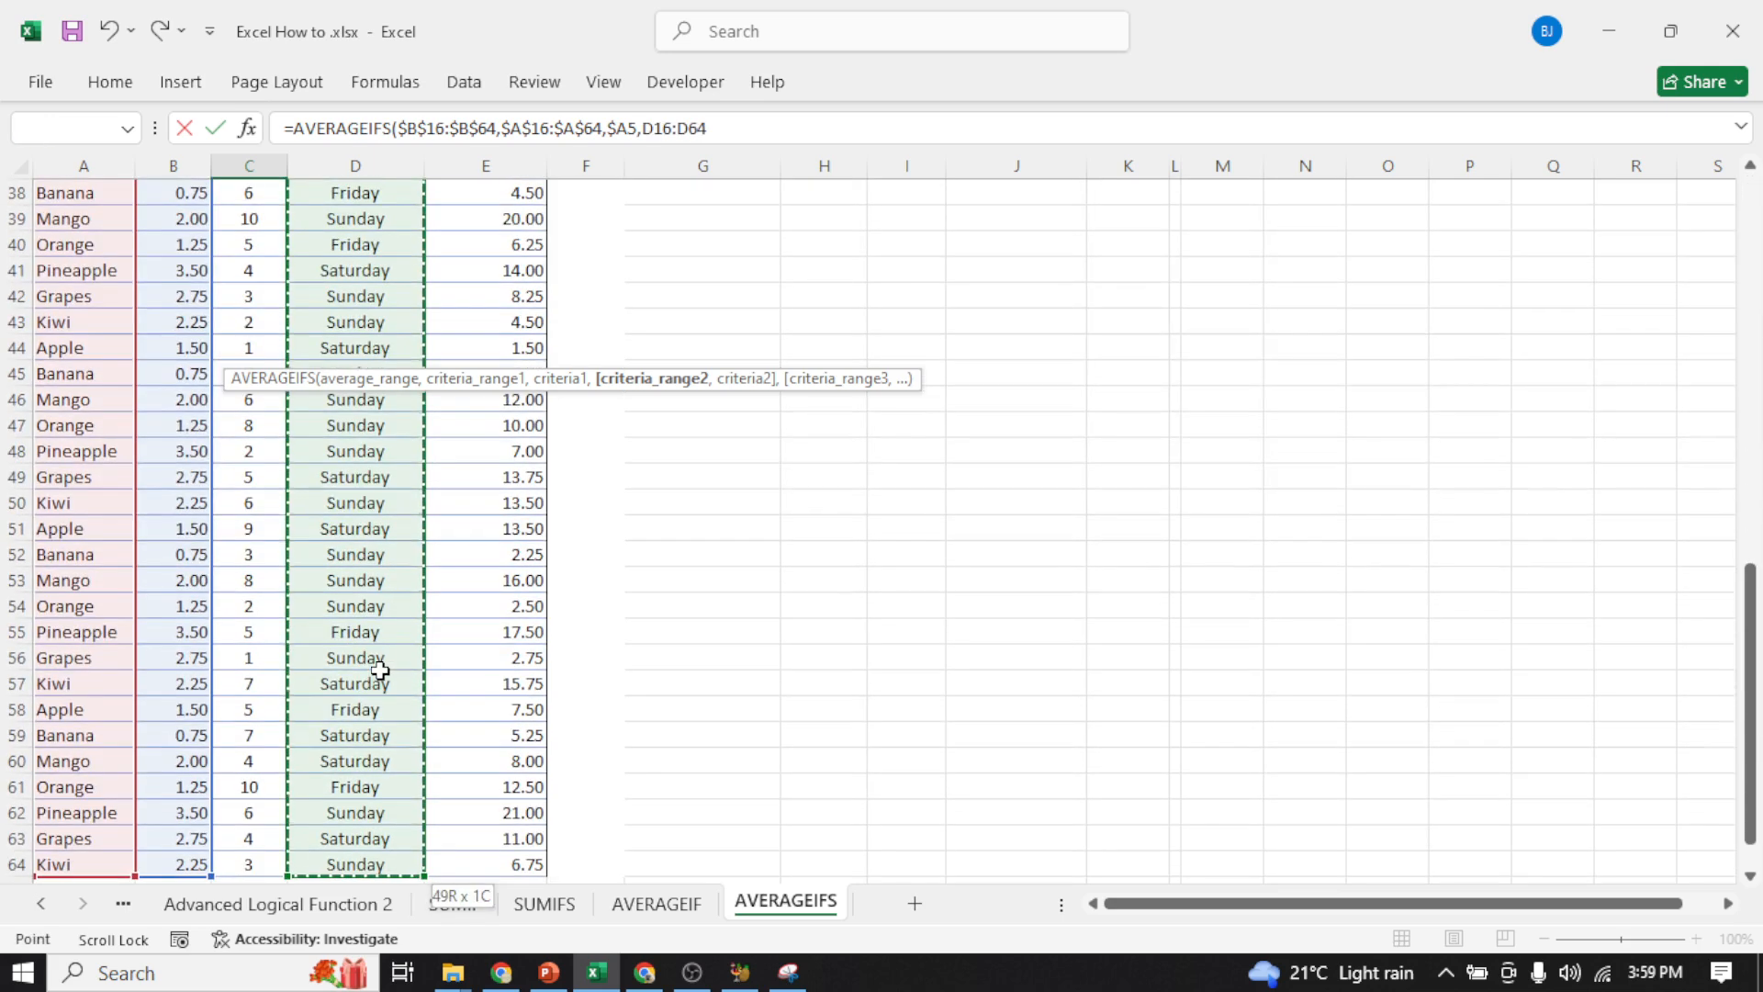
key("F4")
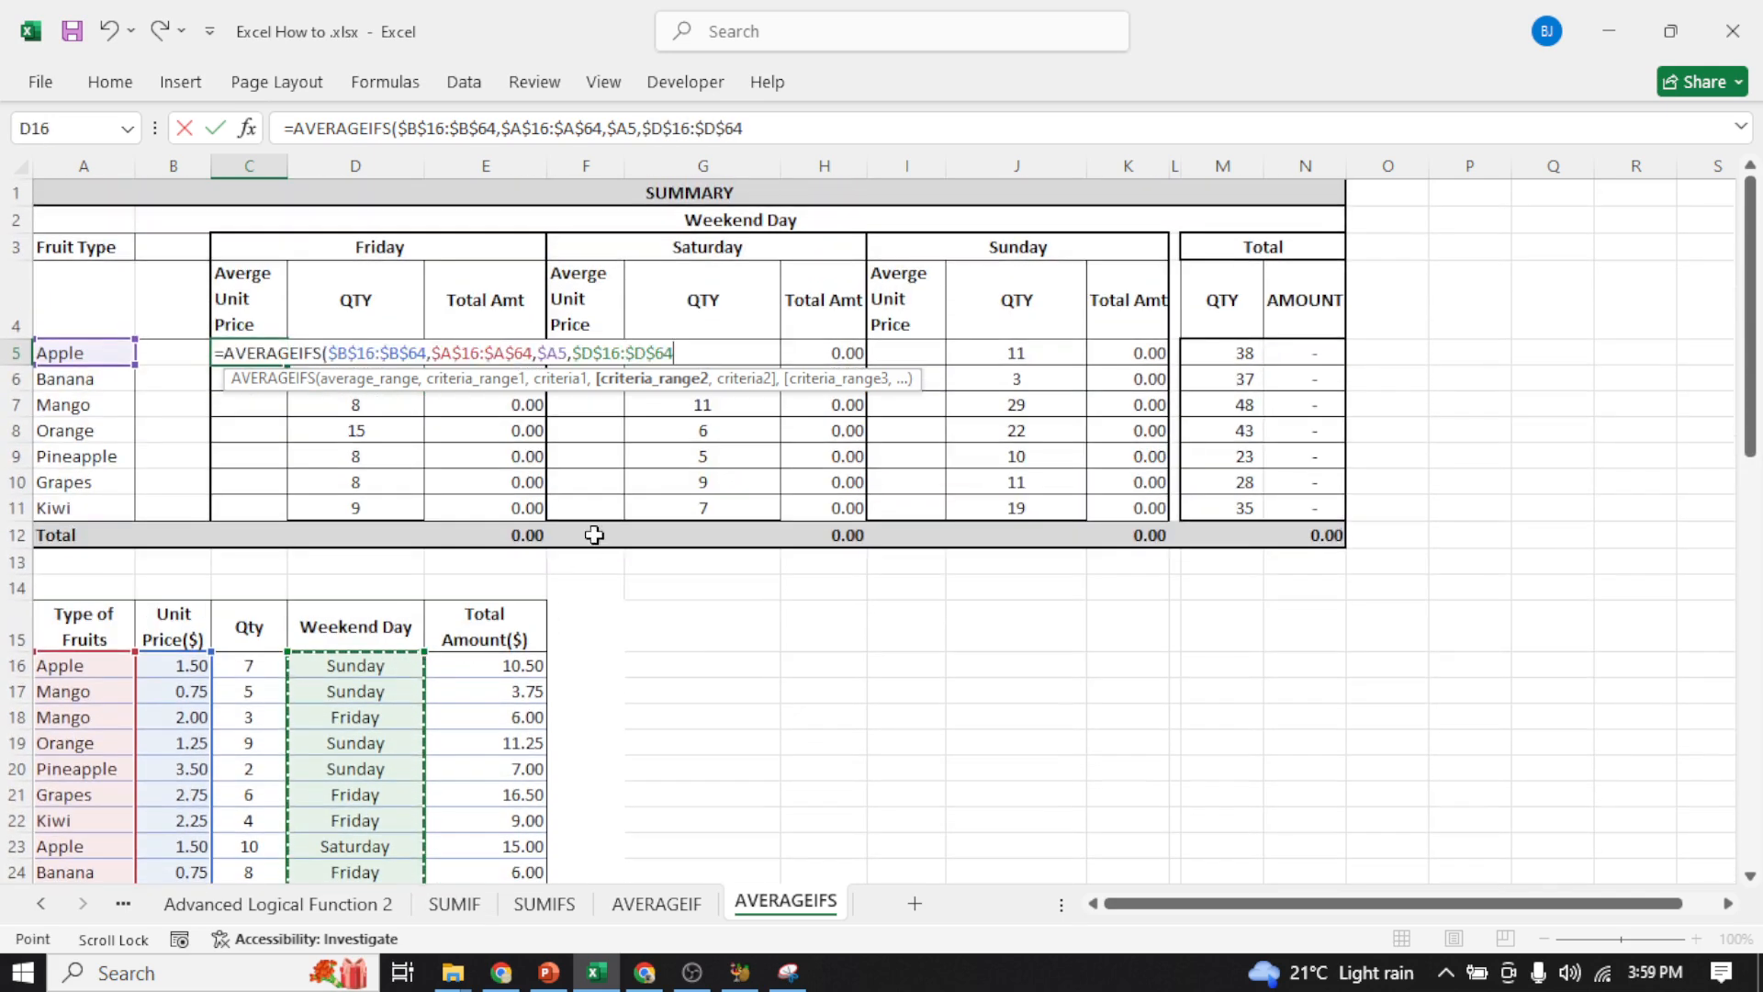
type(",")
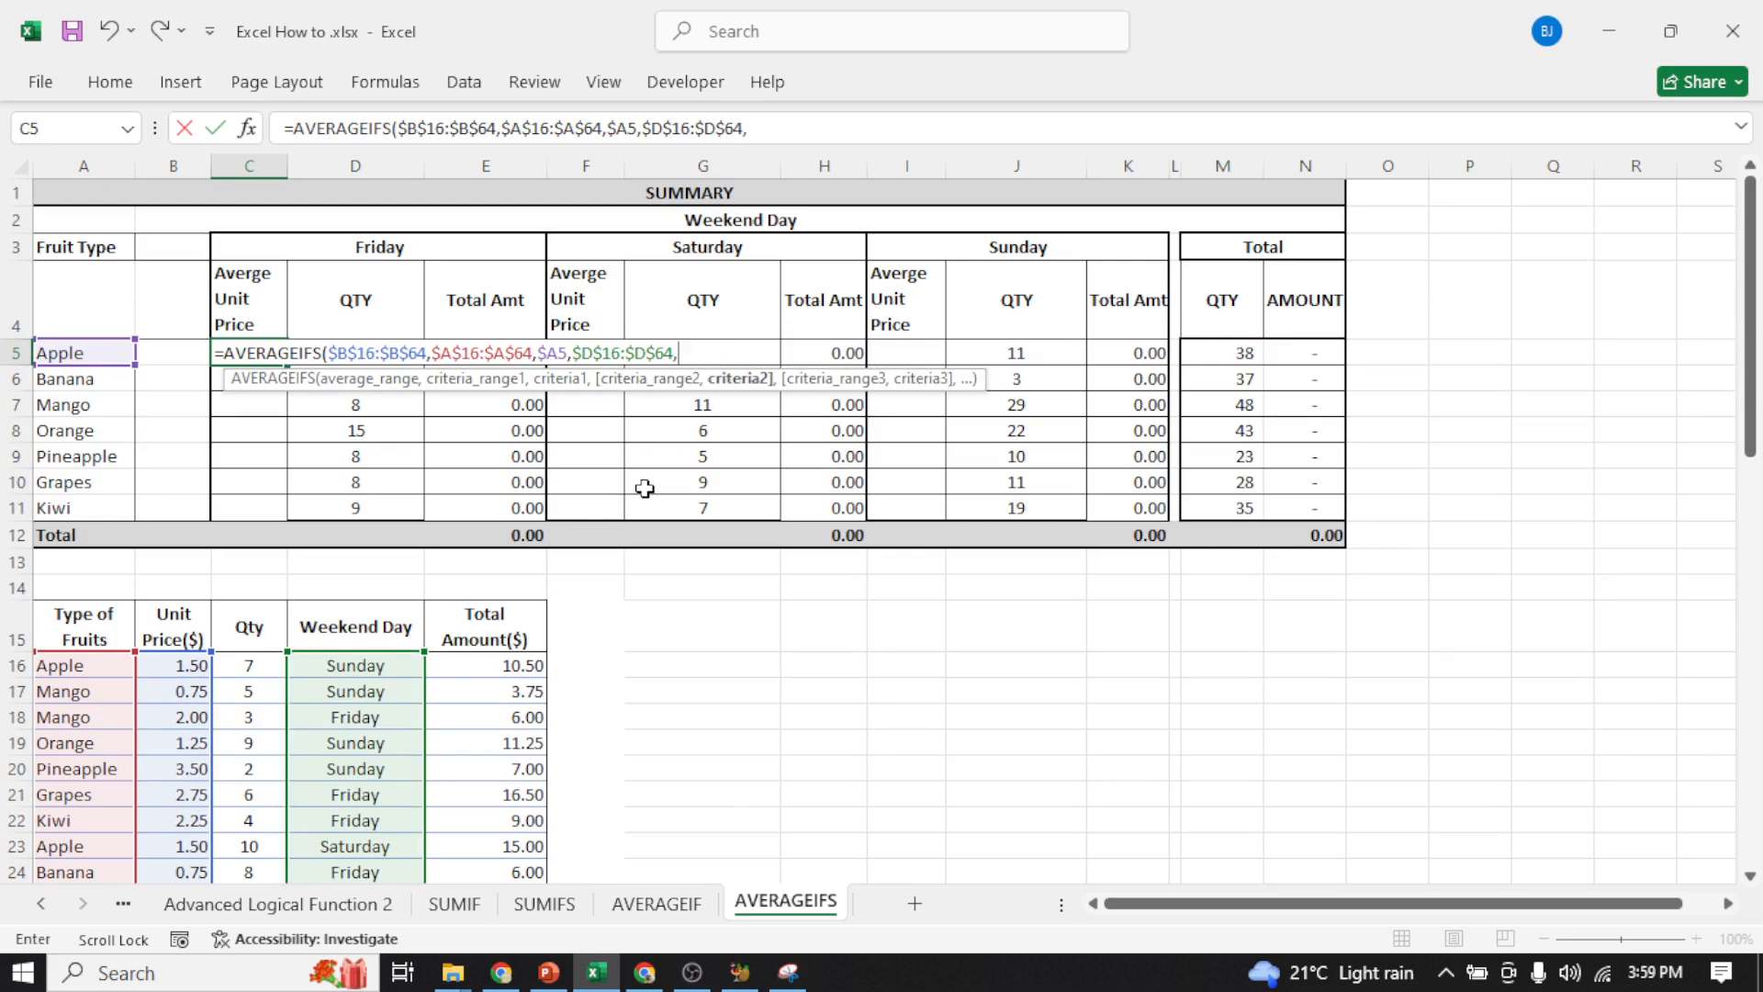
left_click(379, 247)
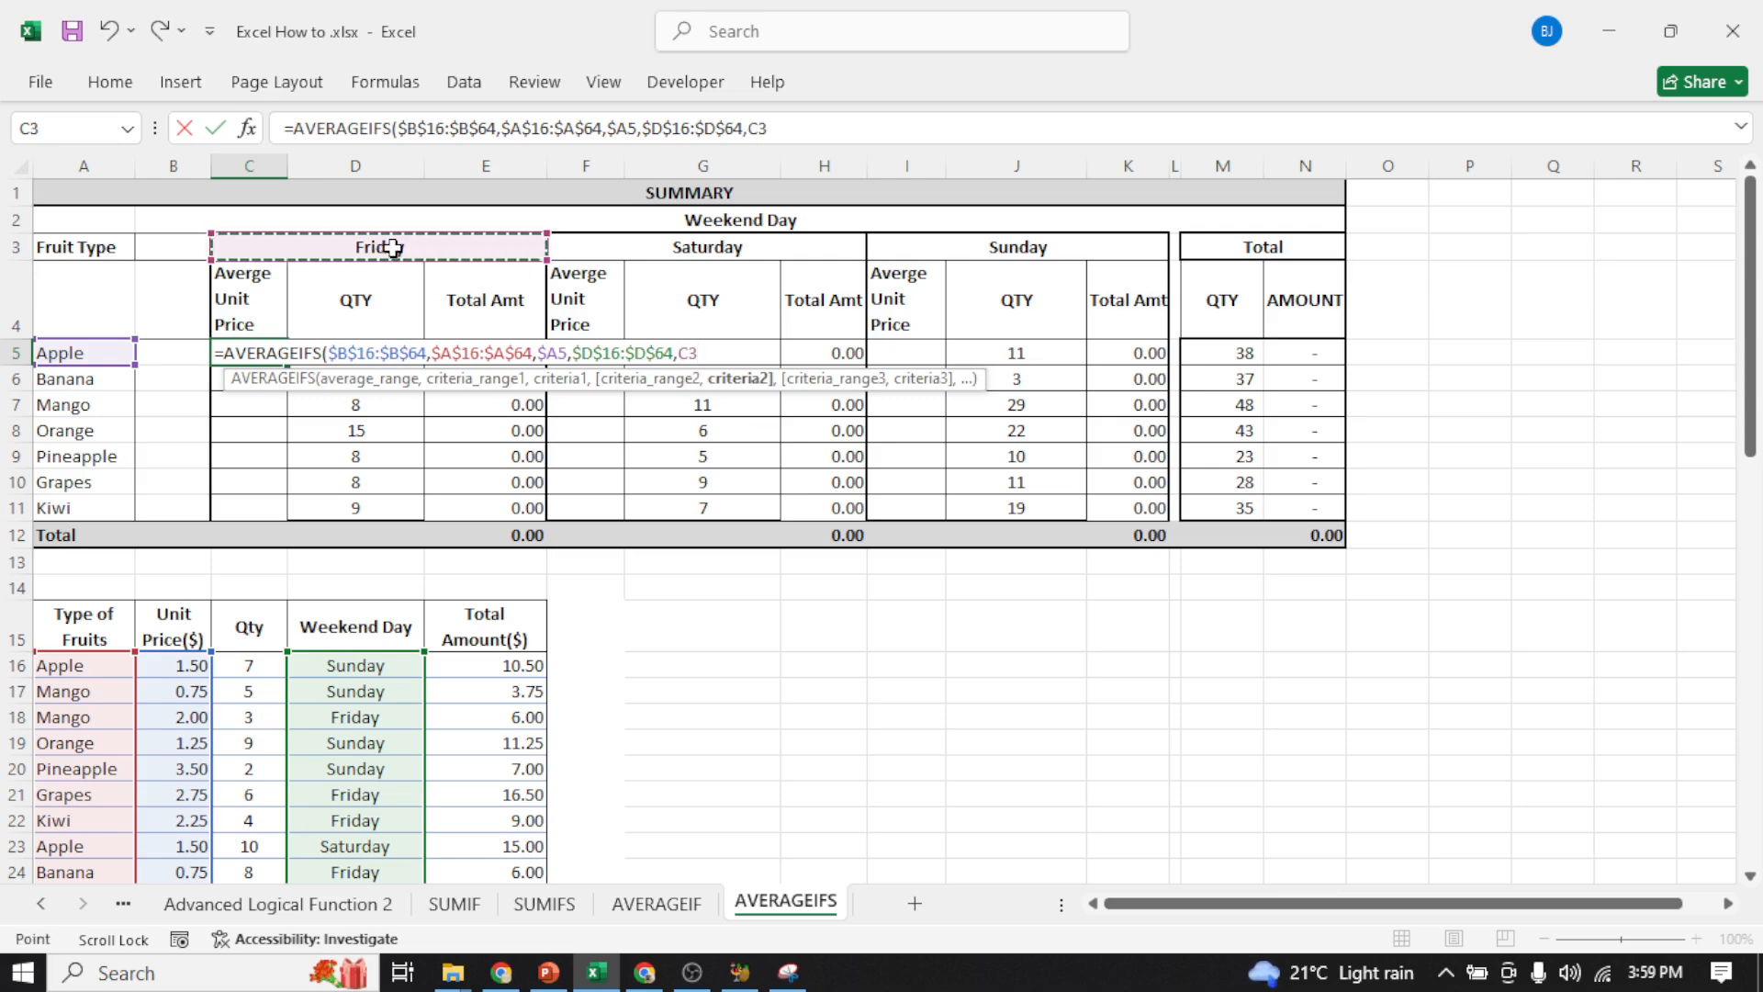
key("BackSpace")
key("BackSpace")
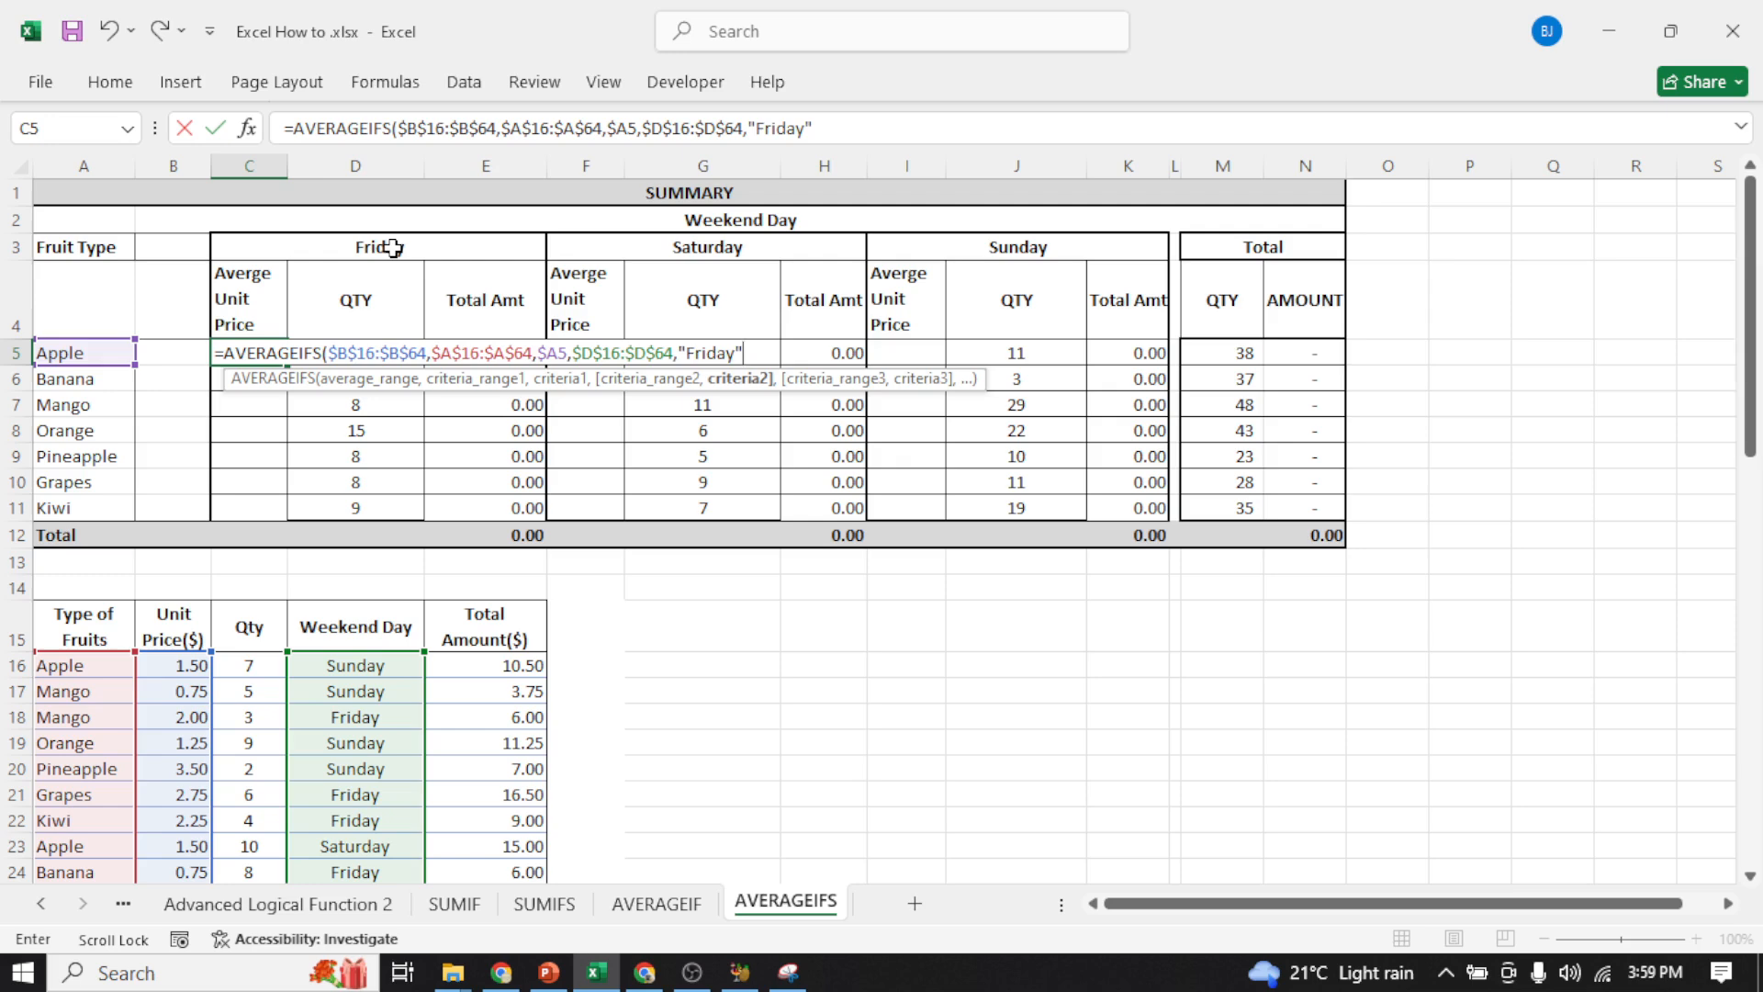
type(")")
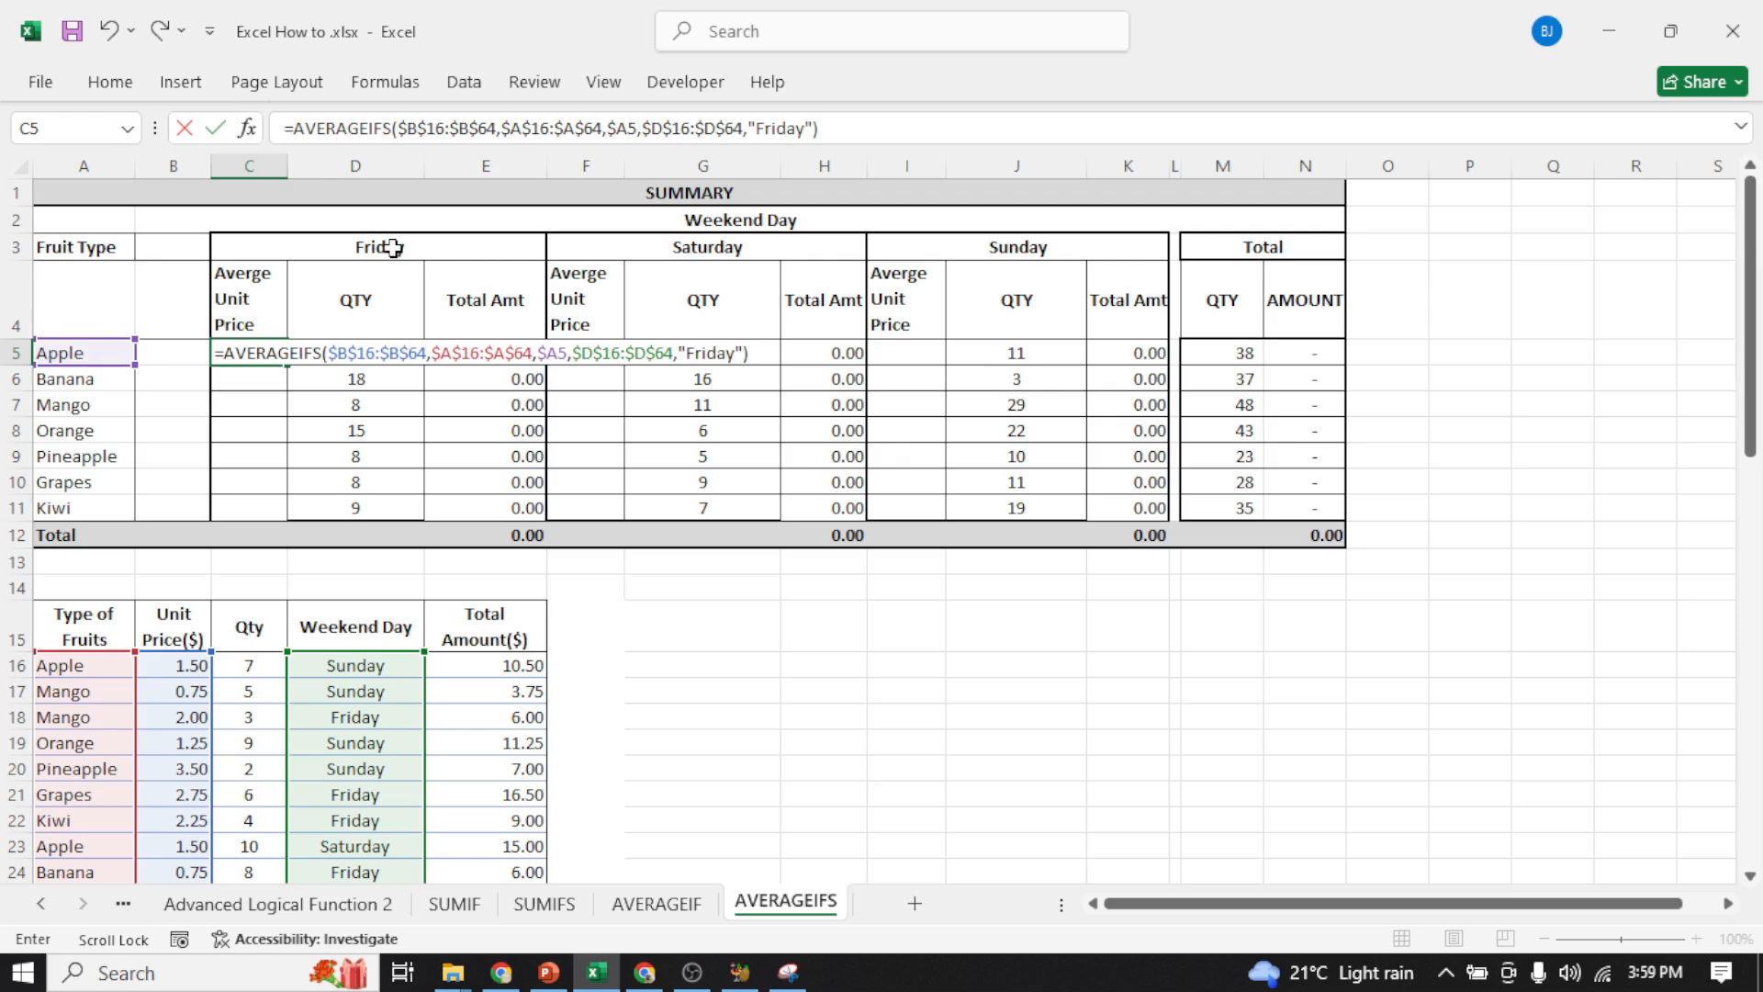
key("Return")
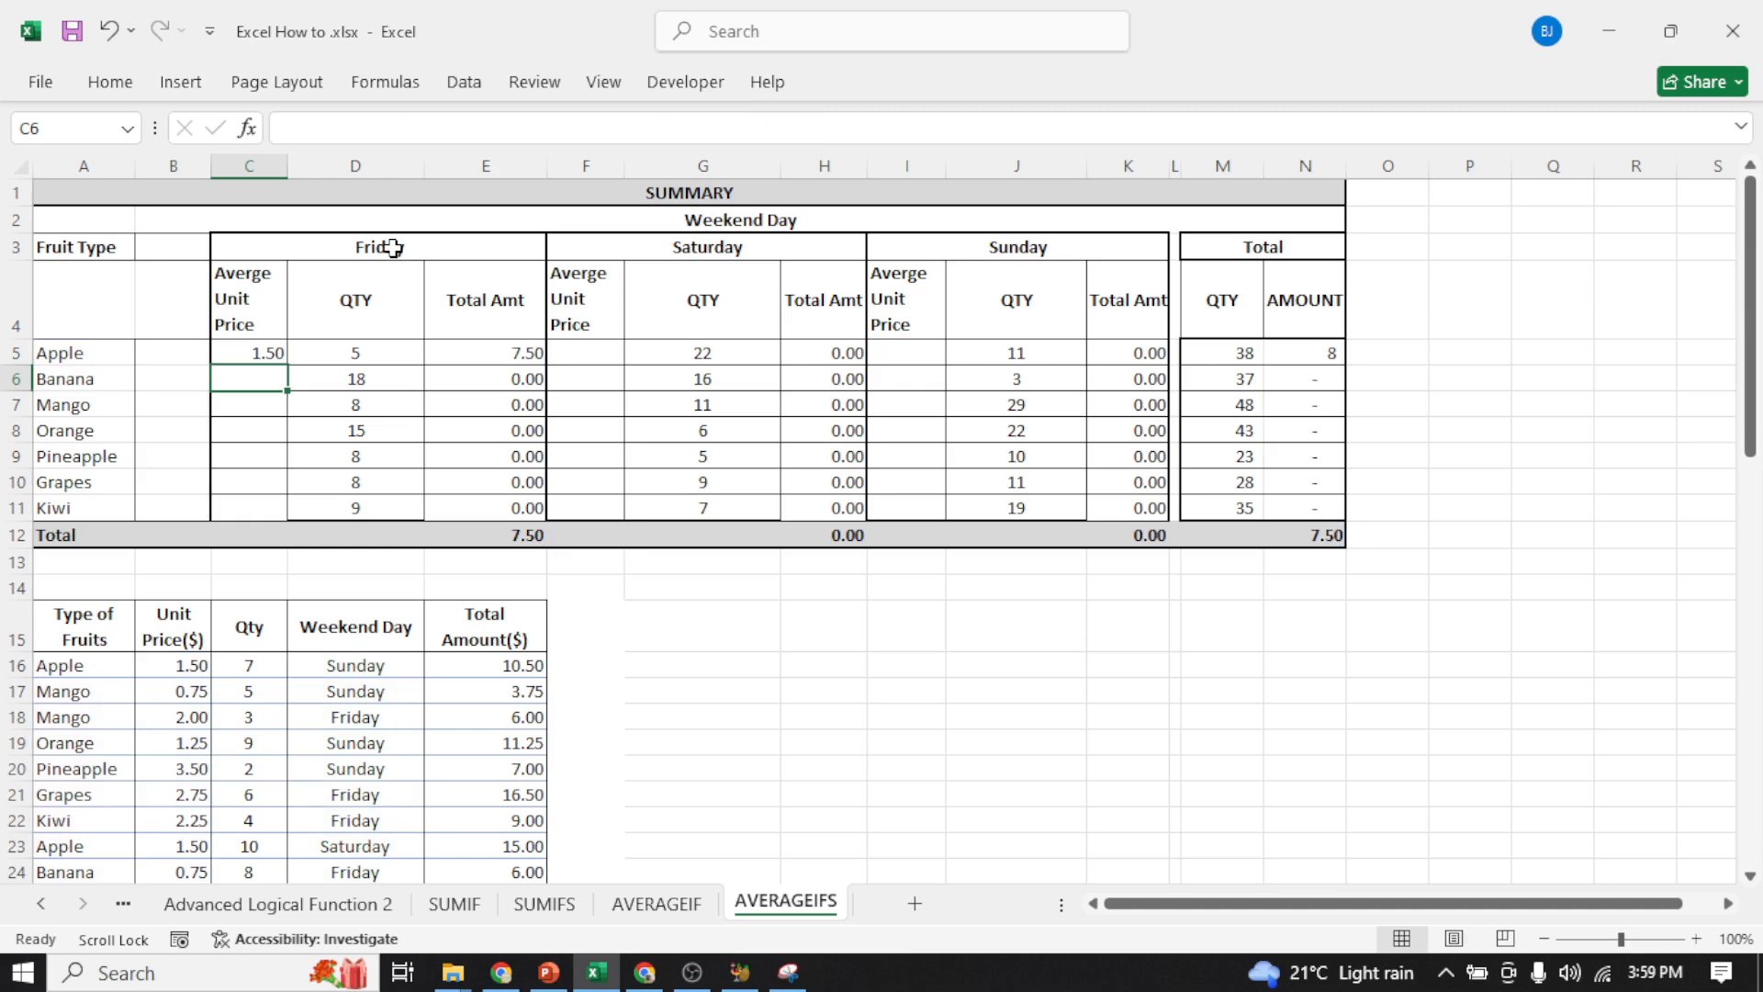
- Fill the Friday average unit price formula from C5 down to C11
left_click(250, 357)
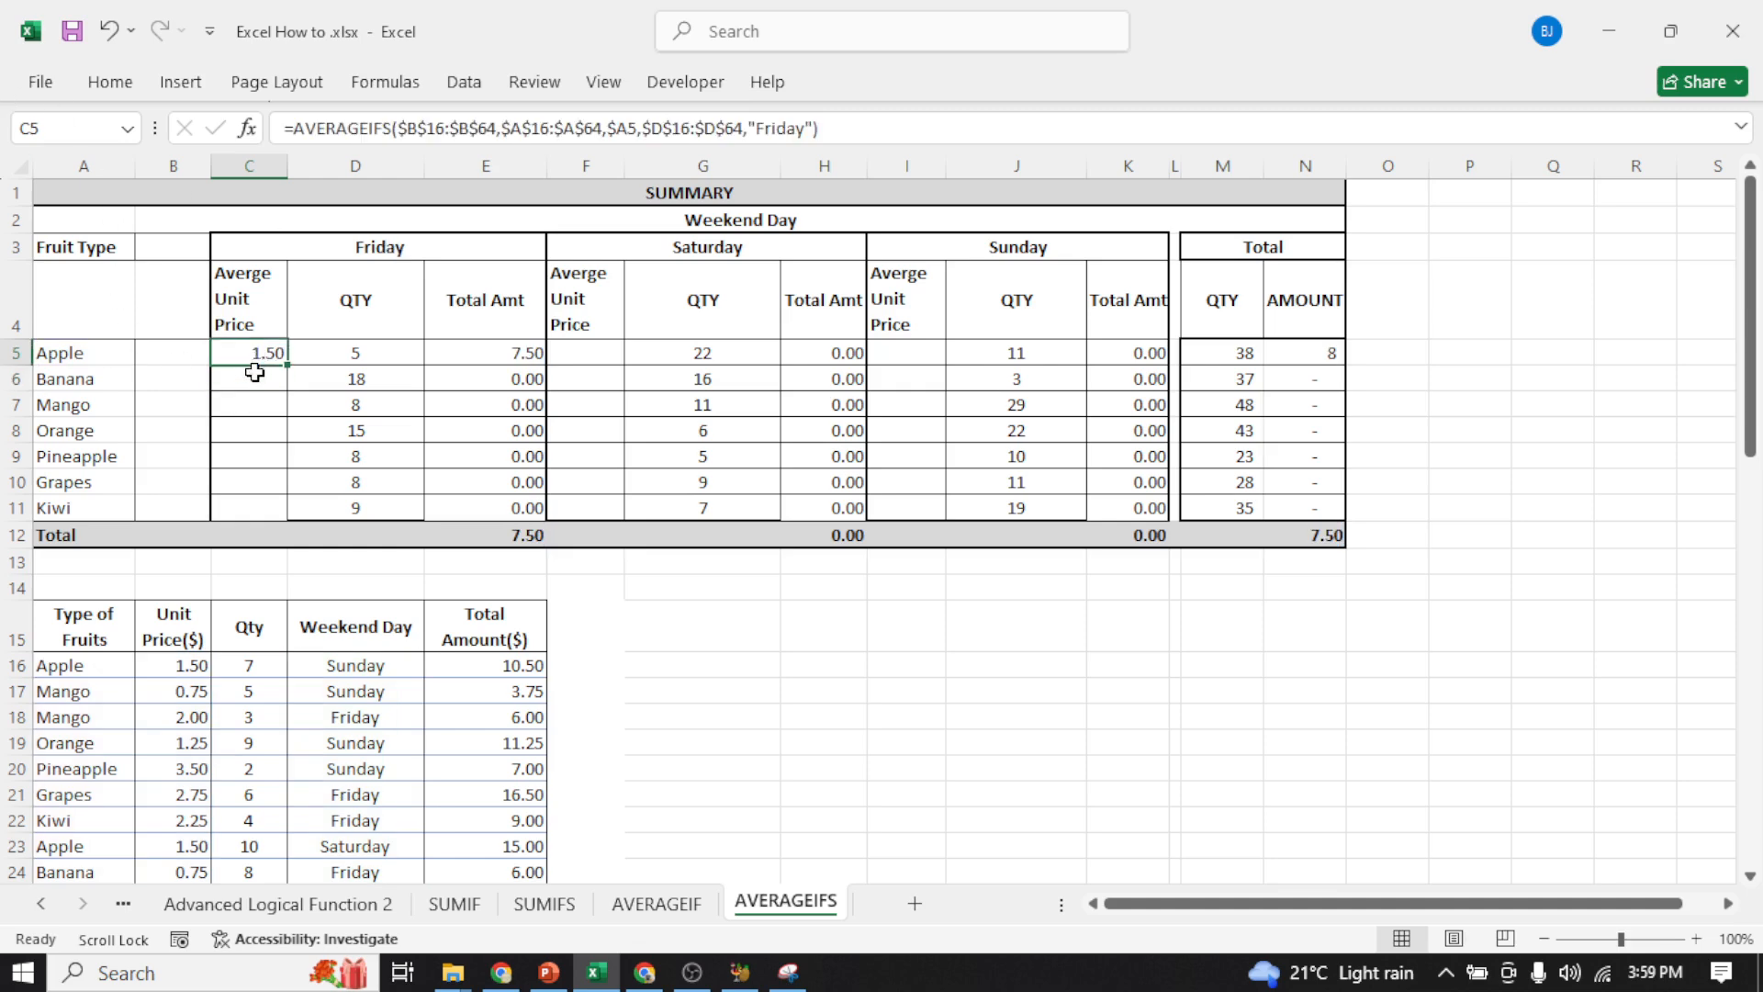
left_click_drag(284, 367, 286, 514)
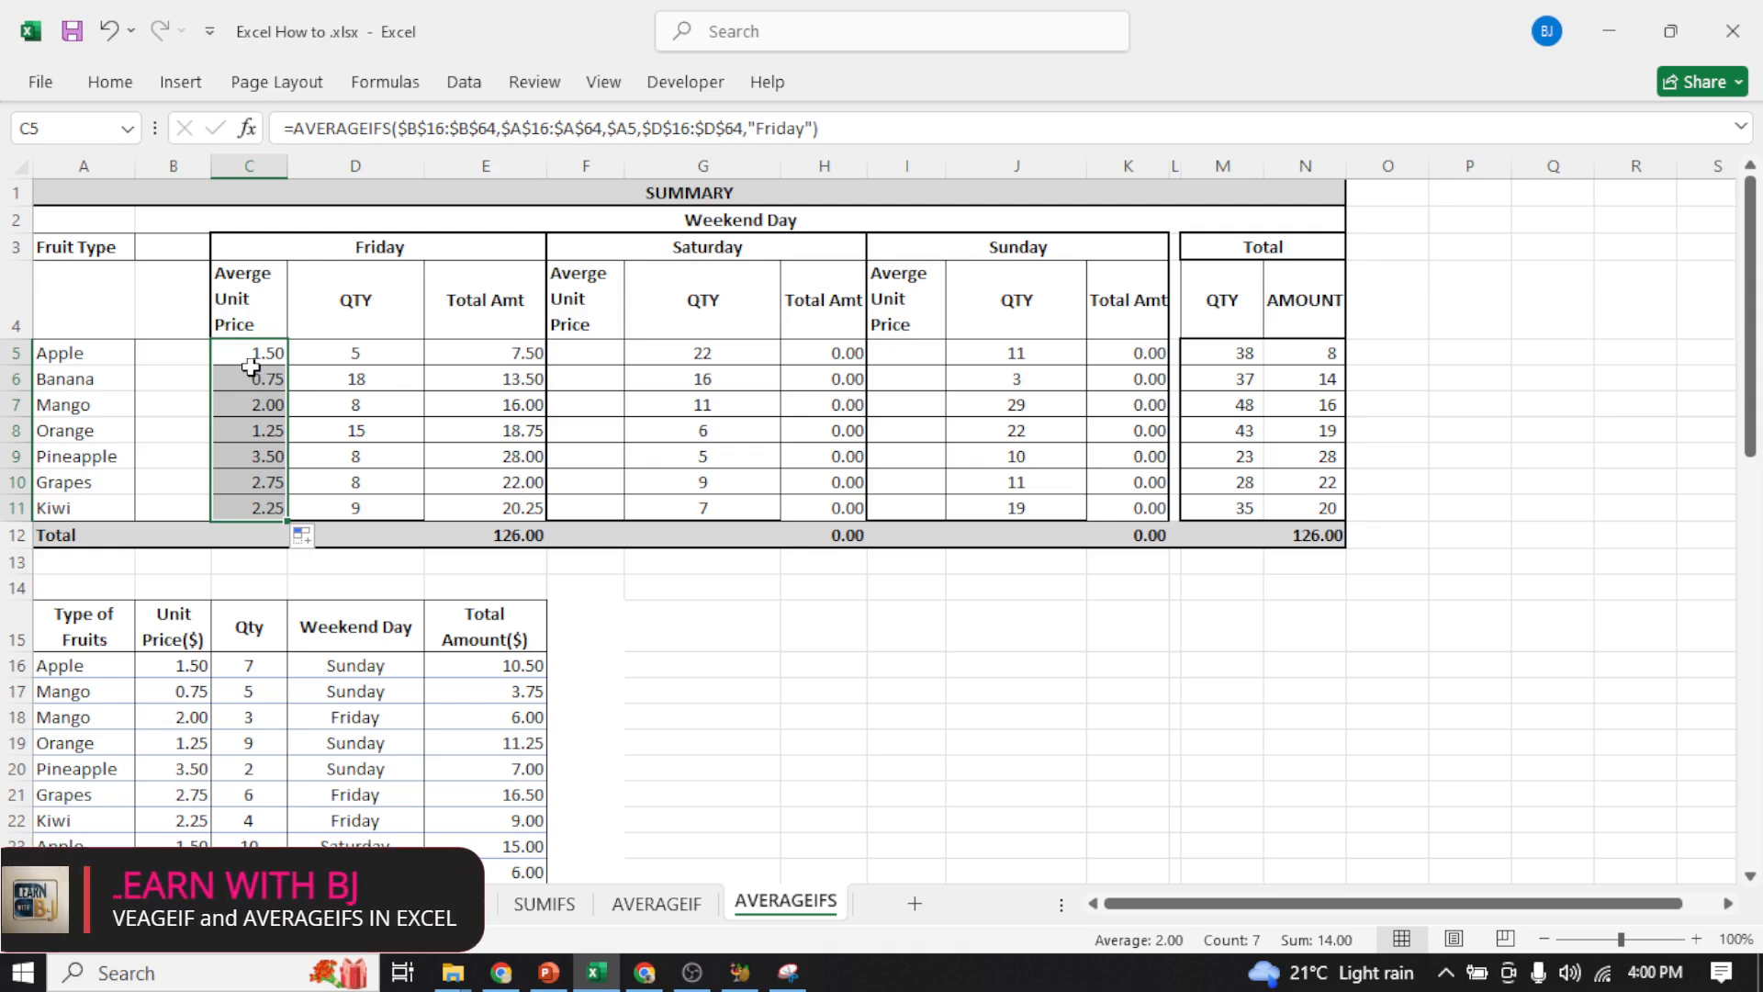
left_click(268, 409)
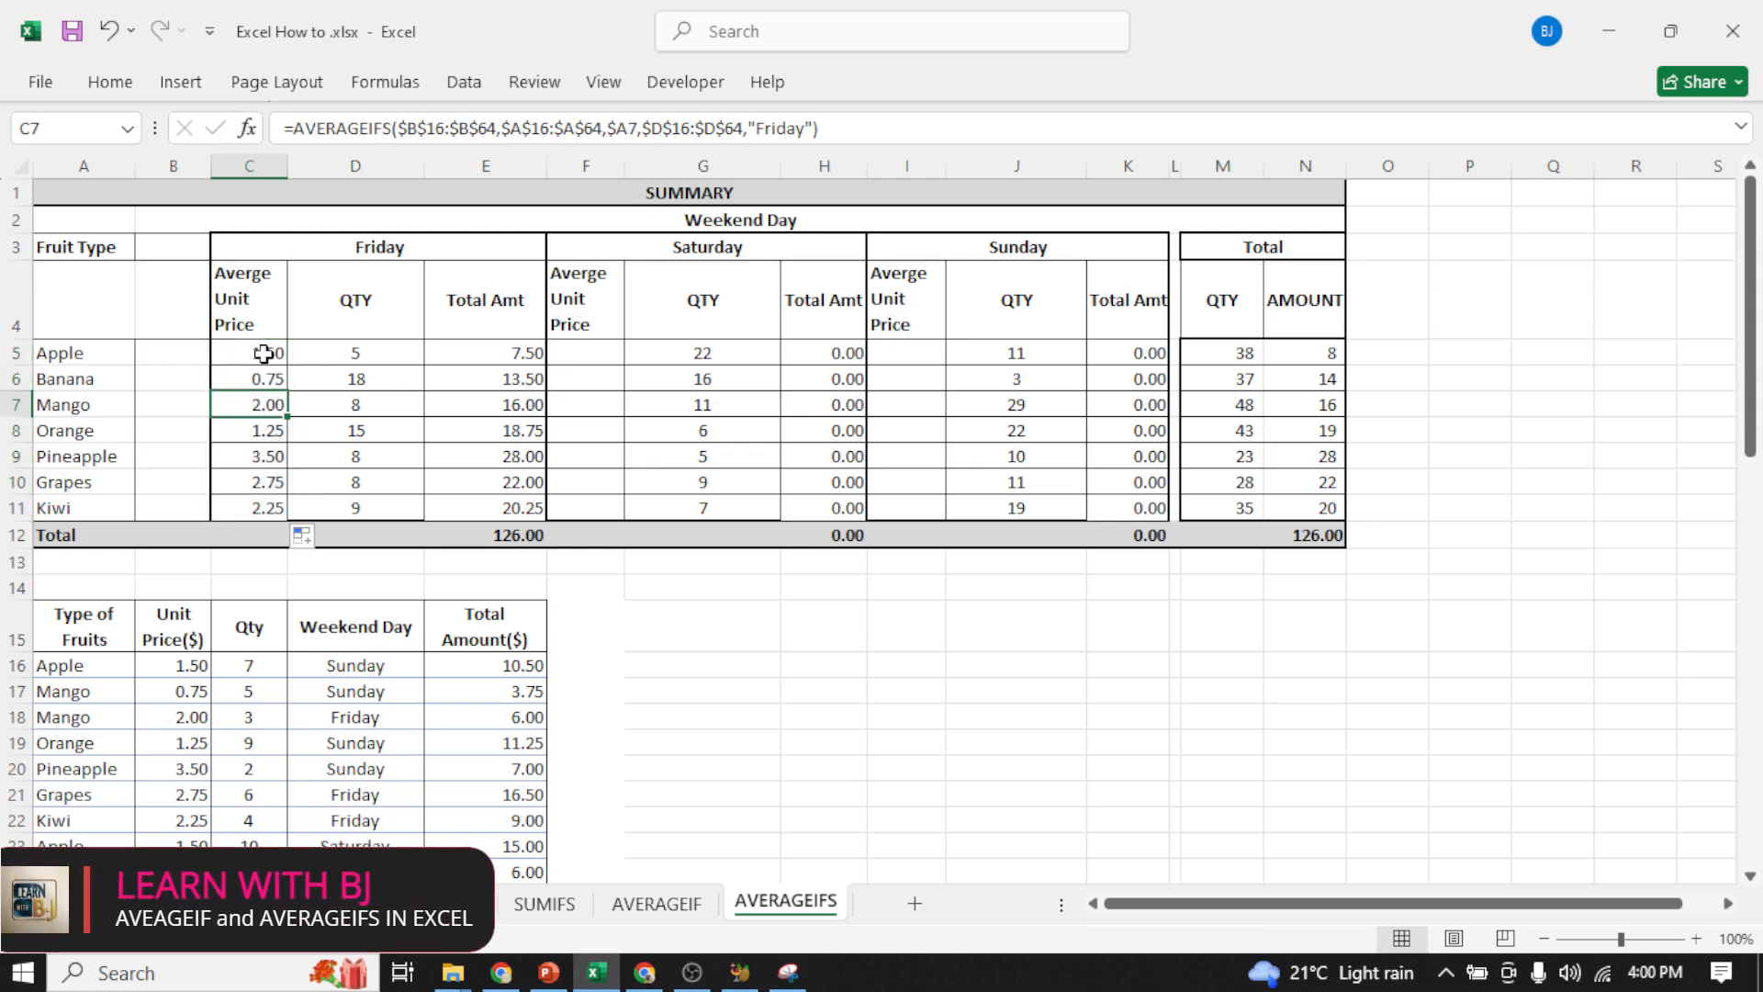
- Copy Apple's Friday average unit price formula from C5 into the Saturday average unit price cell F5
left_click(265, 350)
right_click(268, 349)
left_click(333, 241)
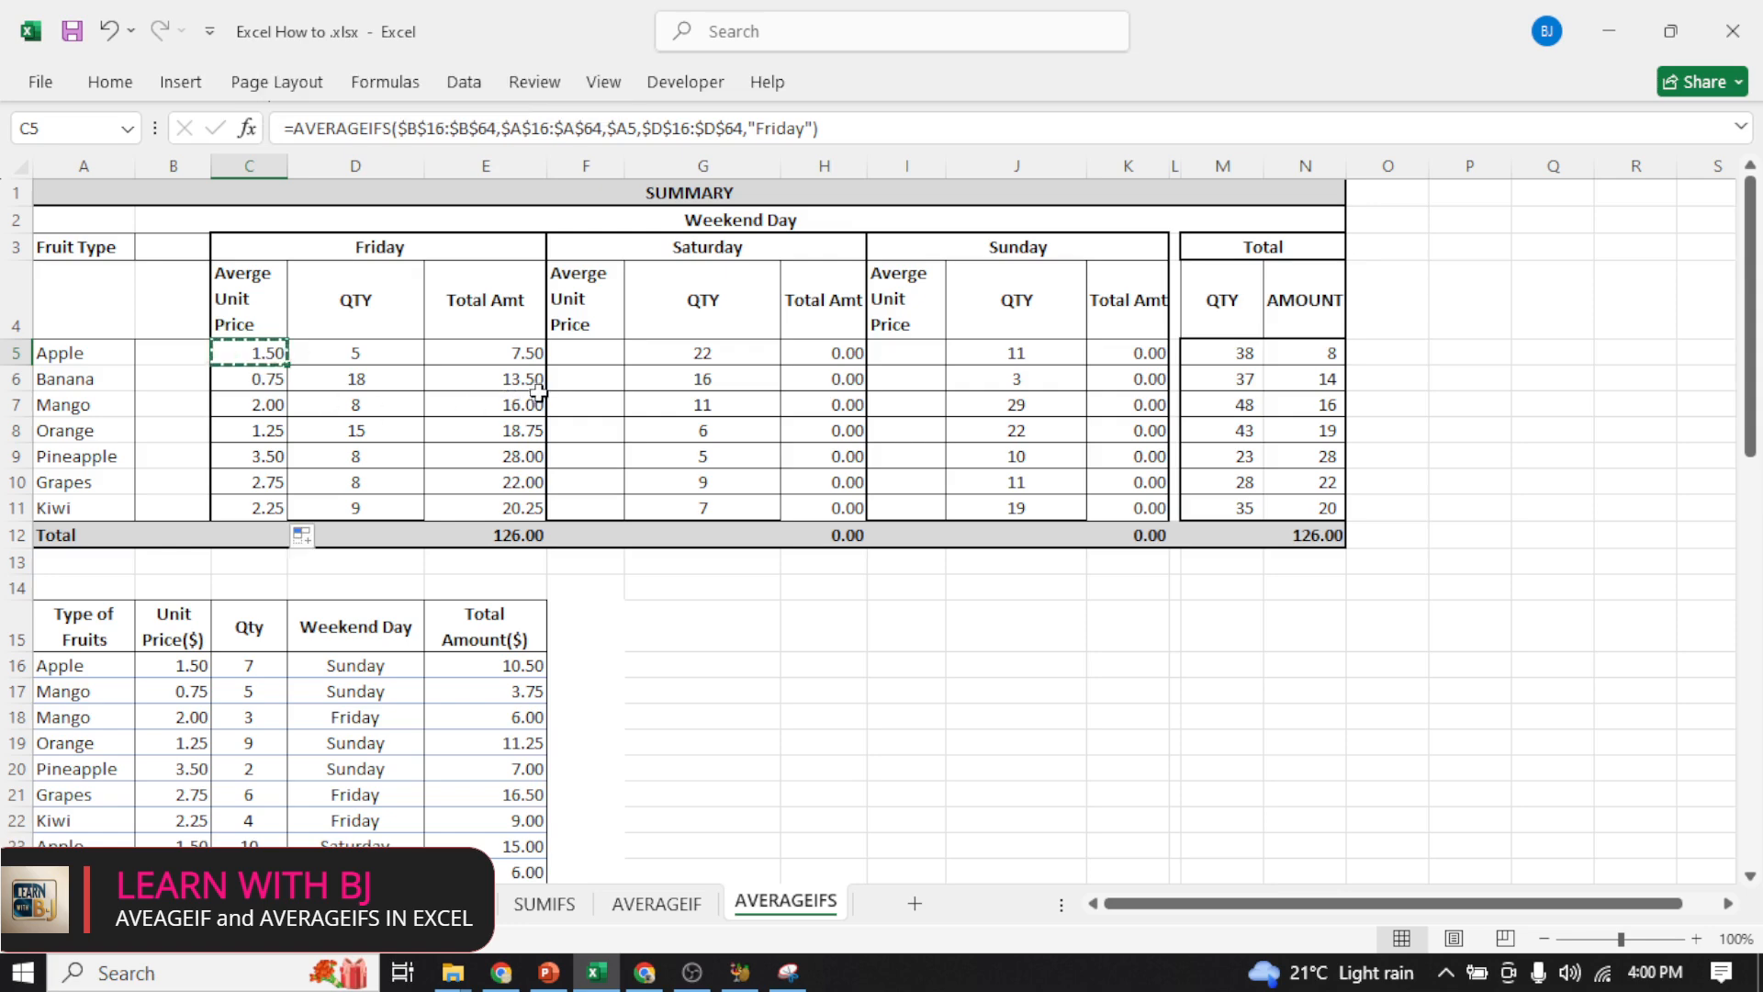
left_click(585, 353)
right_click(586, 353)
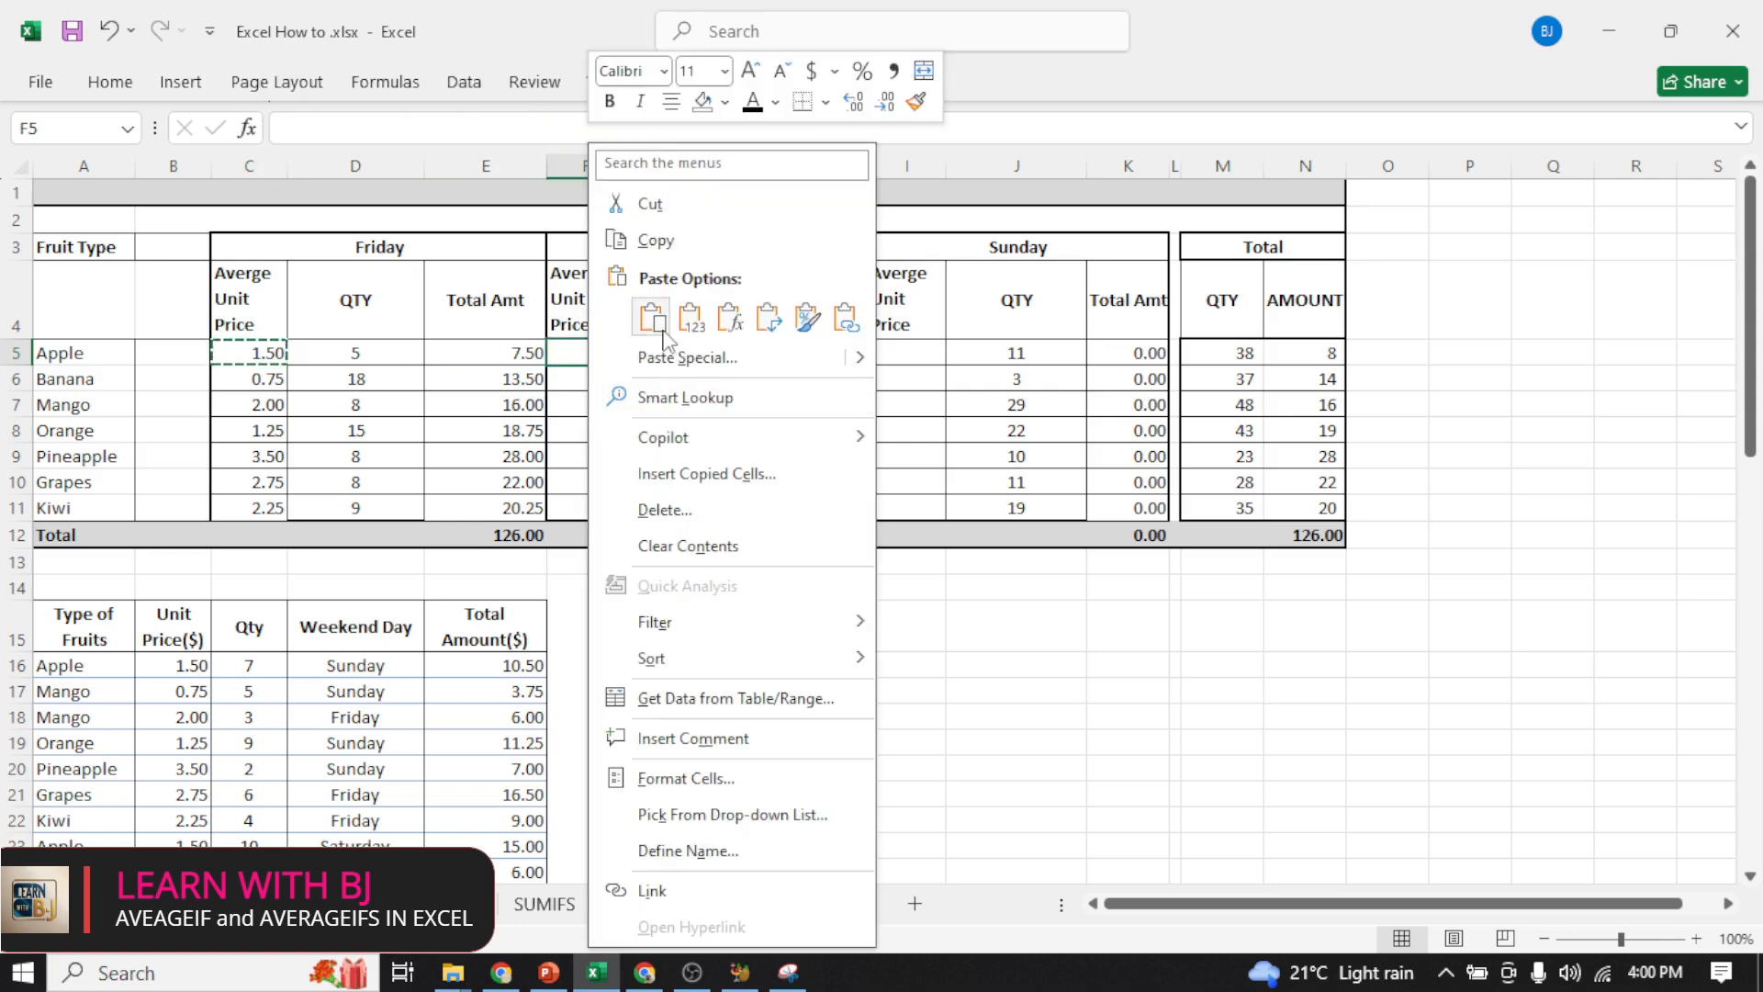
left_click(654, 319)
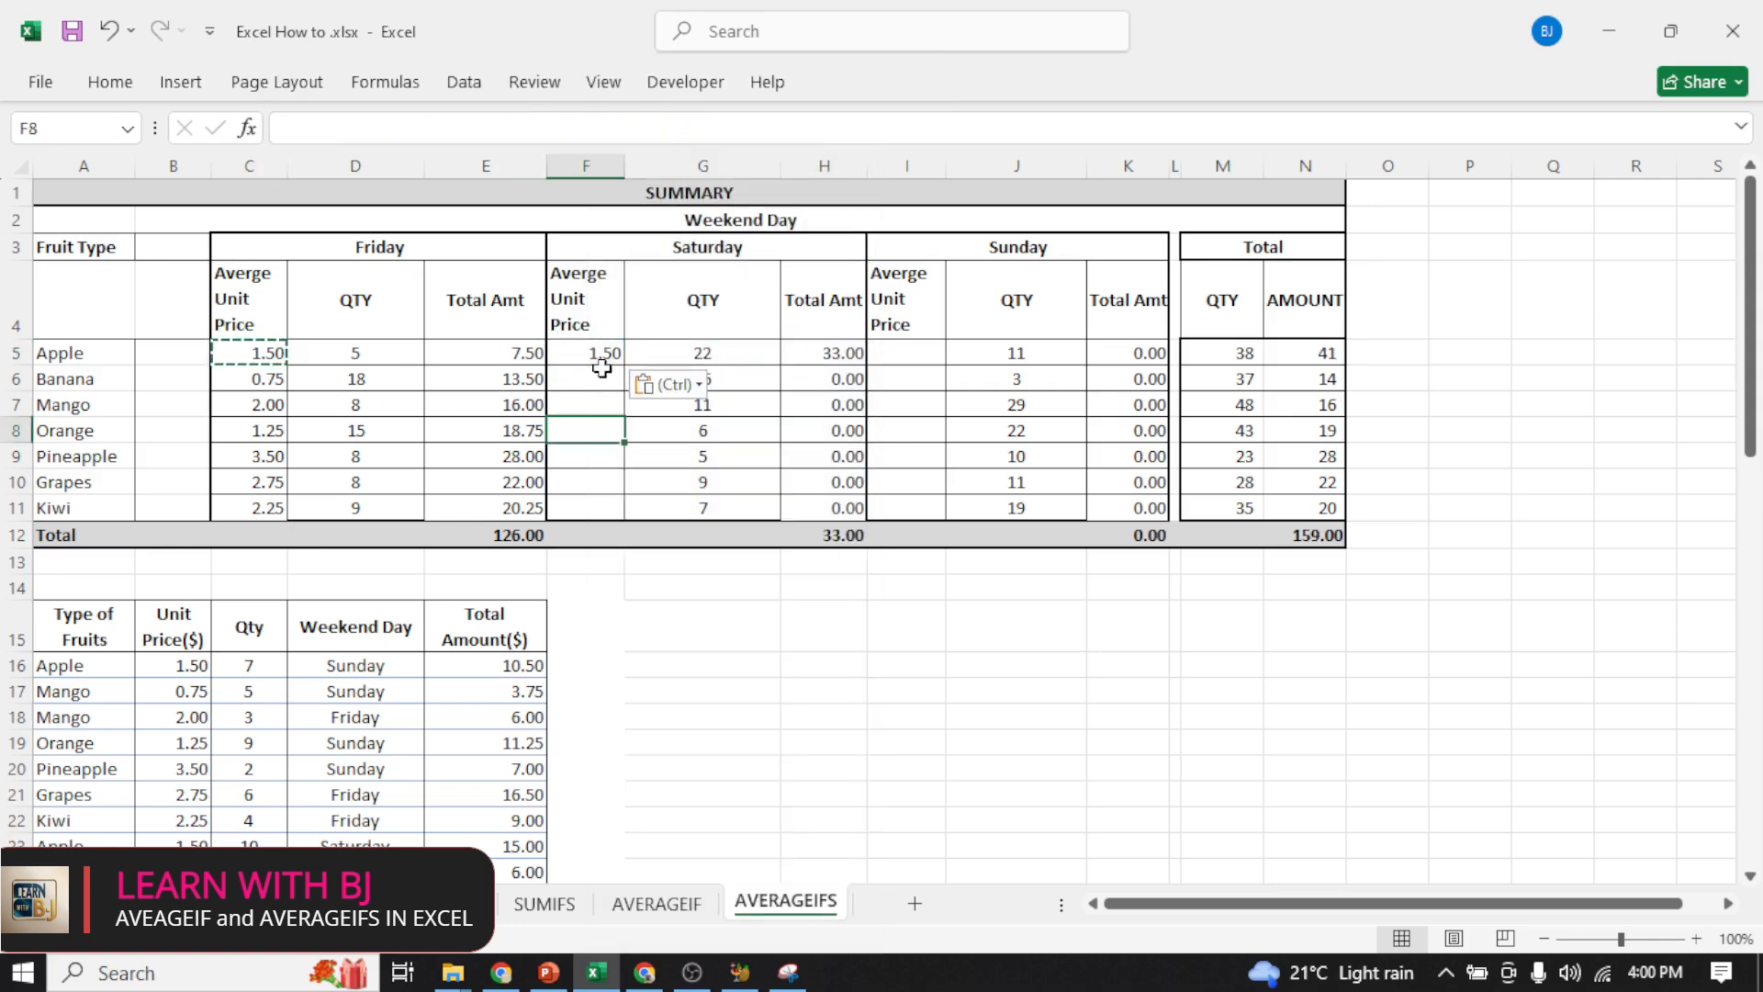
- Change the weekend day criterion in F5's AVERAGEIFS formula to "Saturday" and enter it
left_click(806, 134)
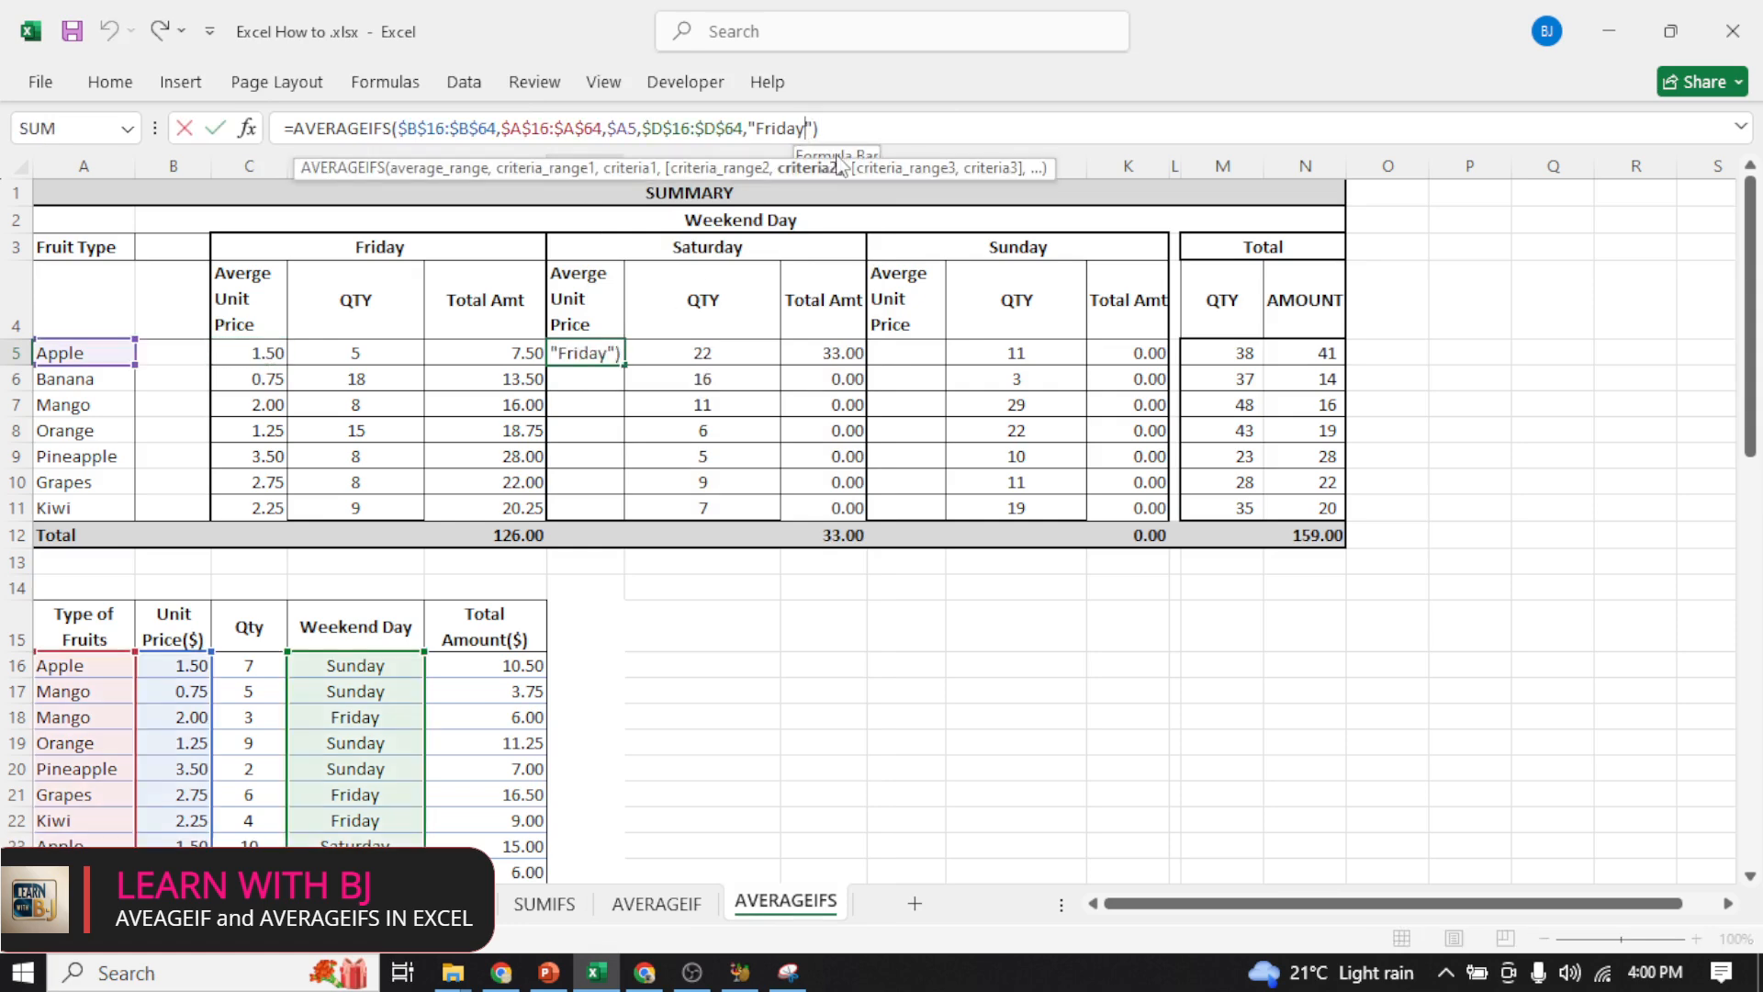
key("BackSpace")
key("BackSpace")
key("BackSpace")
key("BackSpace")
key("BackSpace")
key("BackSpace")
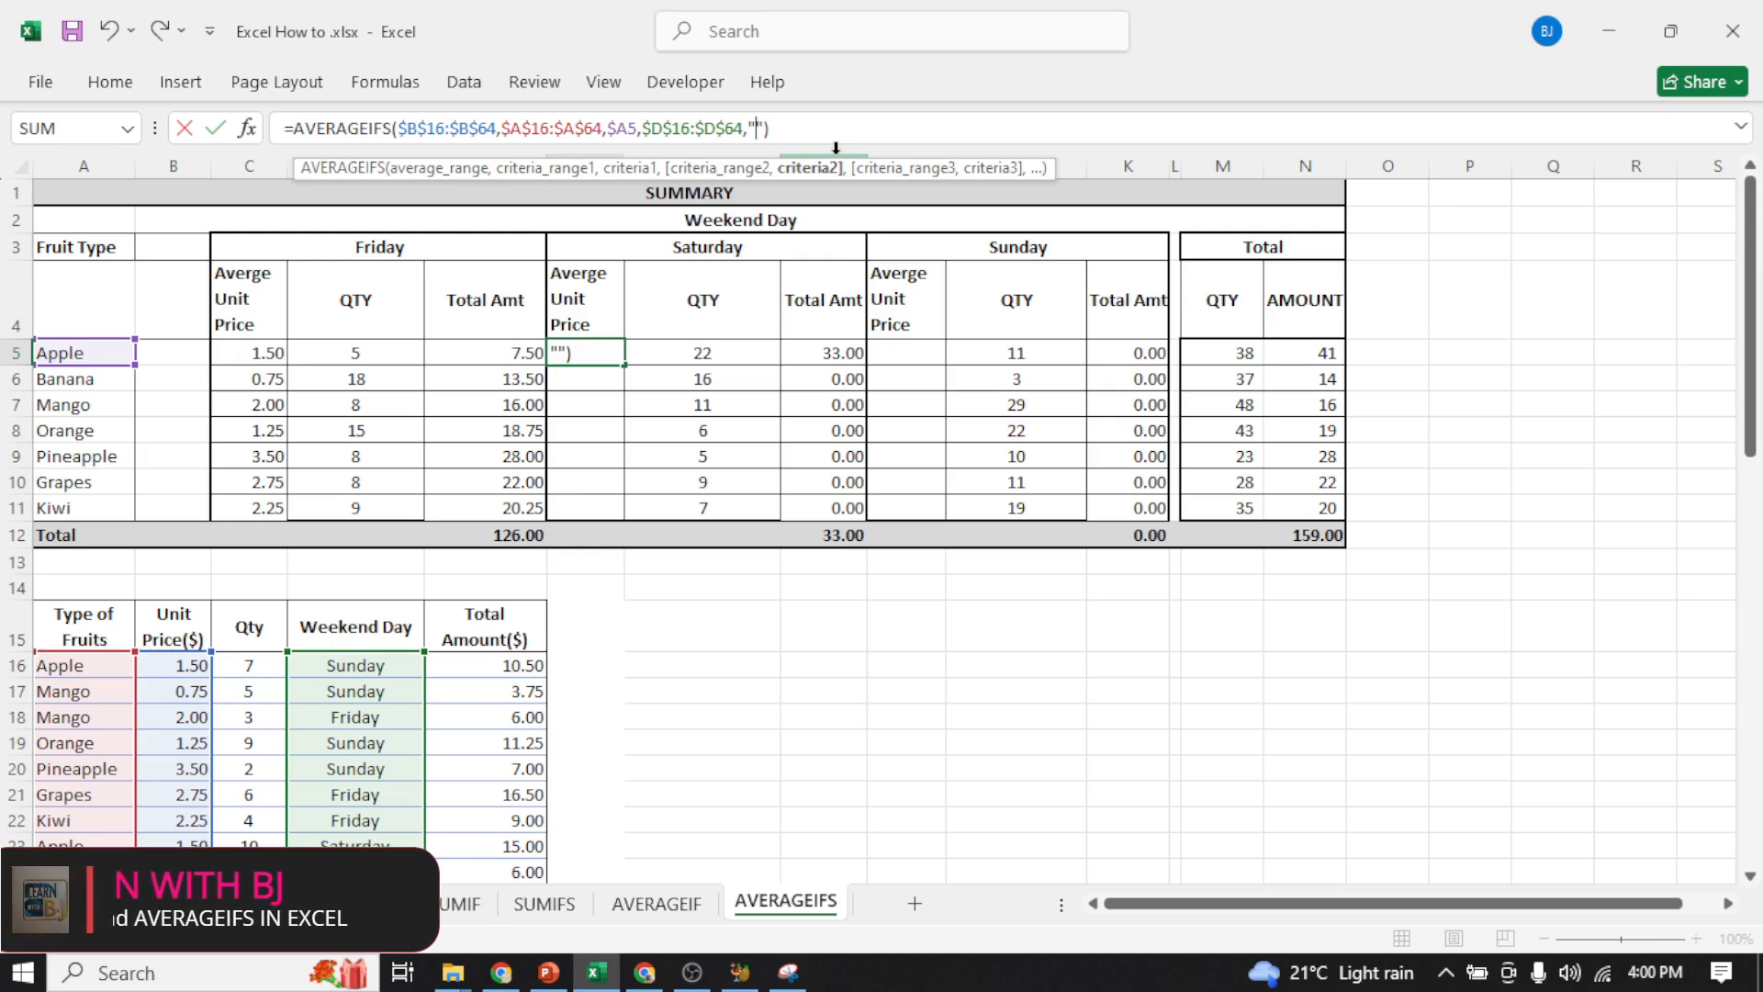
type("Sat")
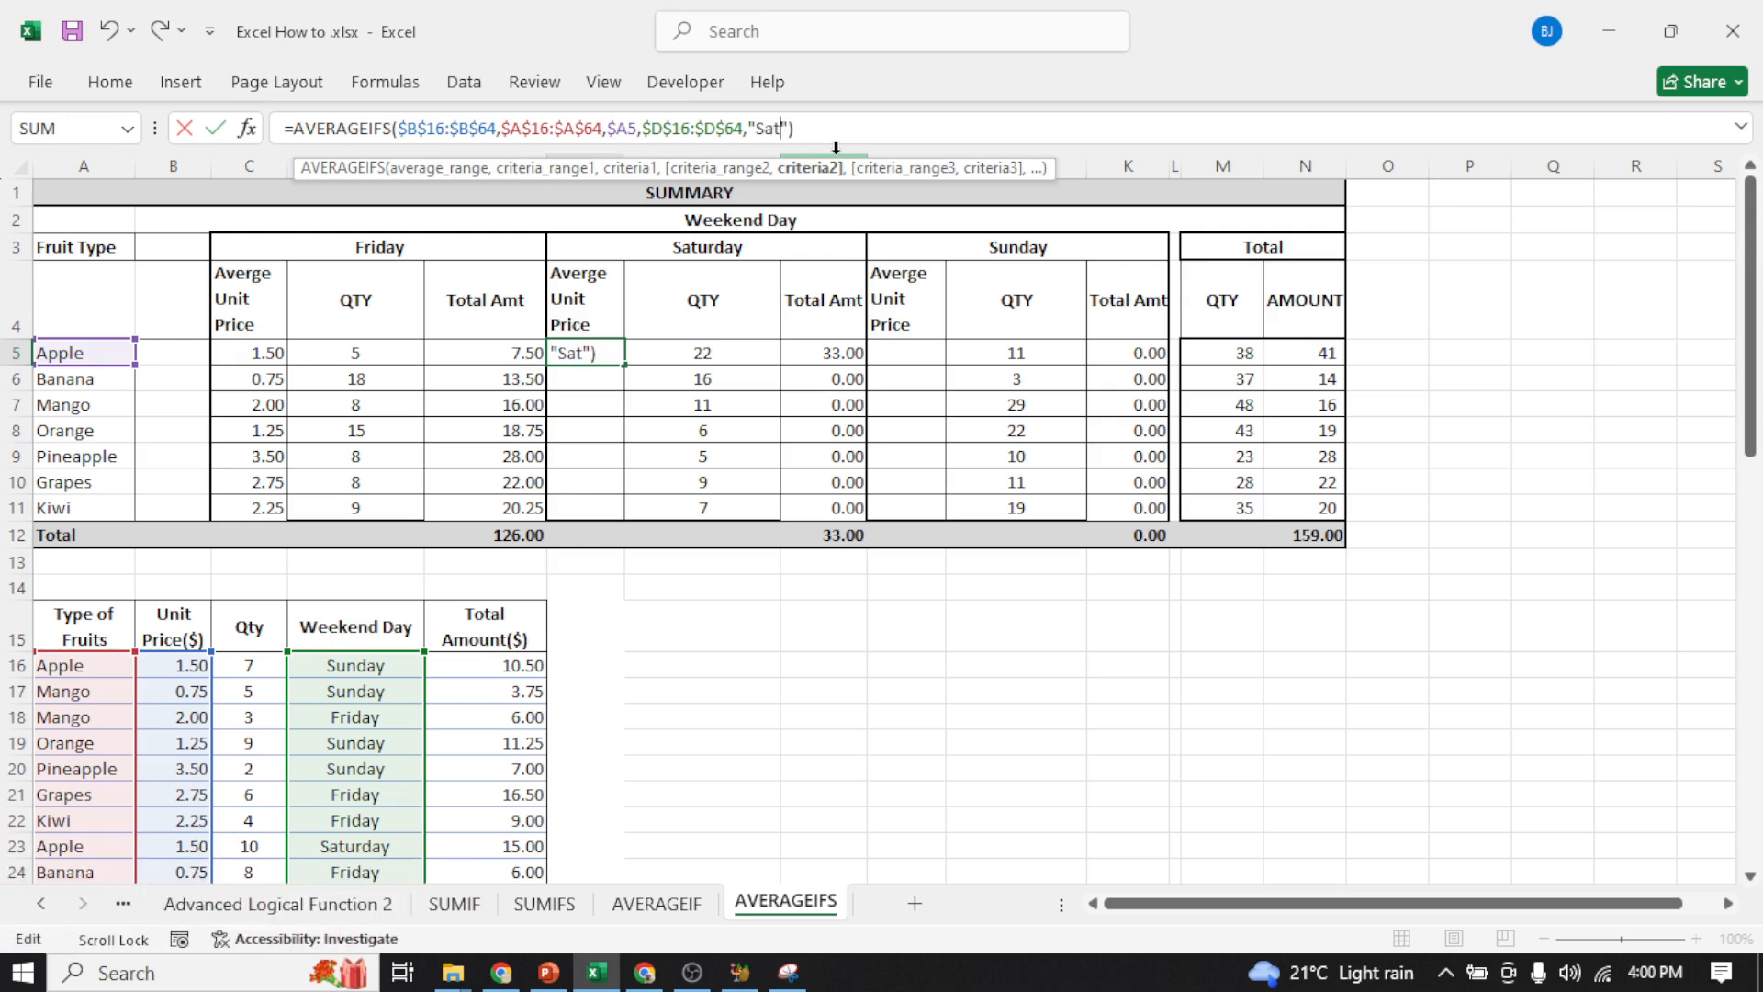
type("urday")
key("Return")
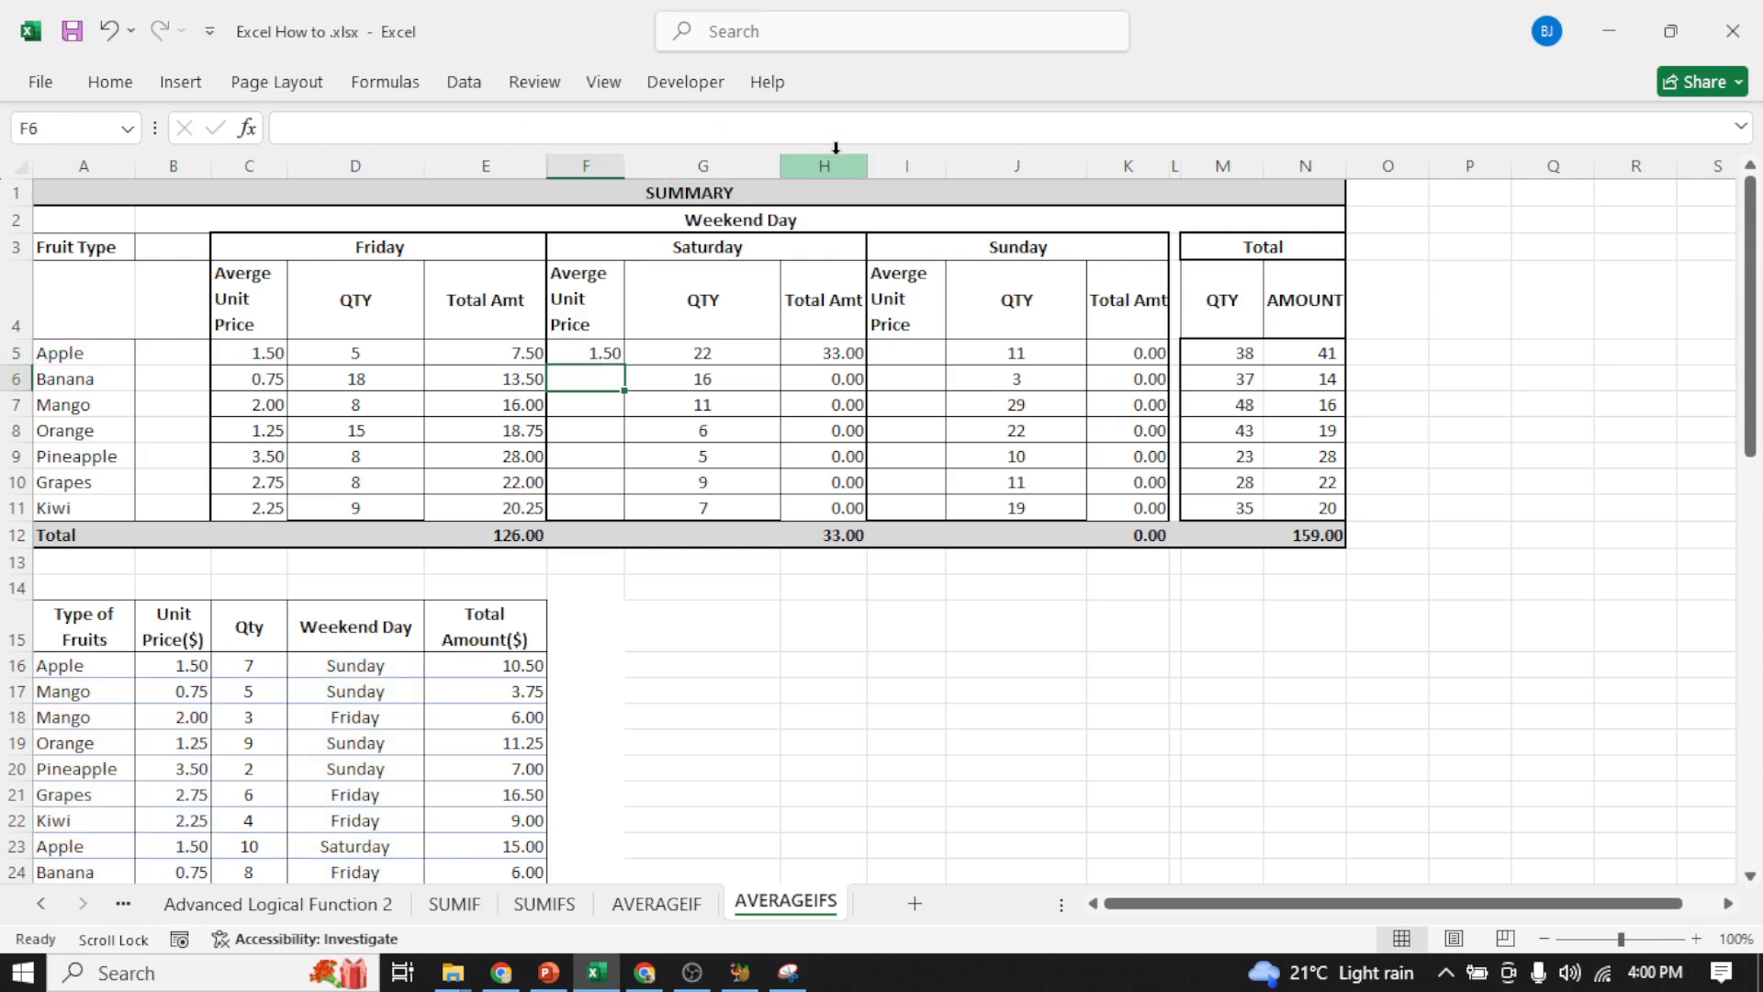
- Fill the Saturday average unit price formula from F5 down to F11
left_click(608, 354)
left_click_drag(626, 370, 630, 511)
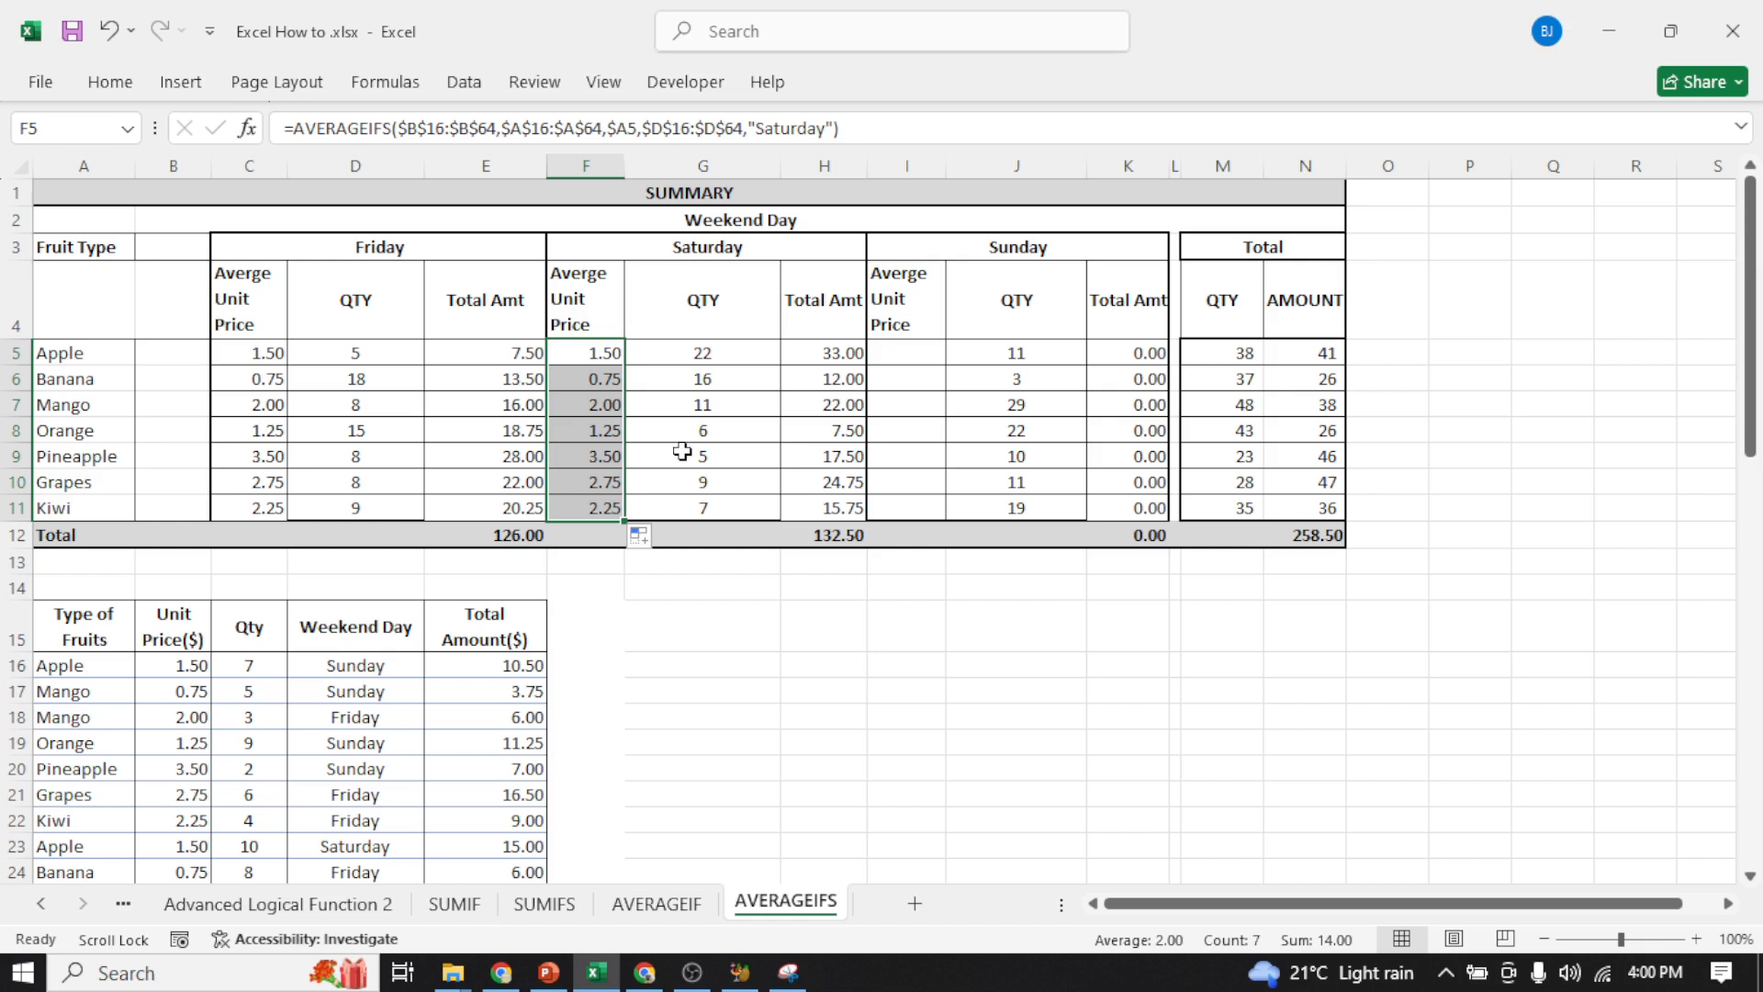
left_click(682, 451)
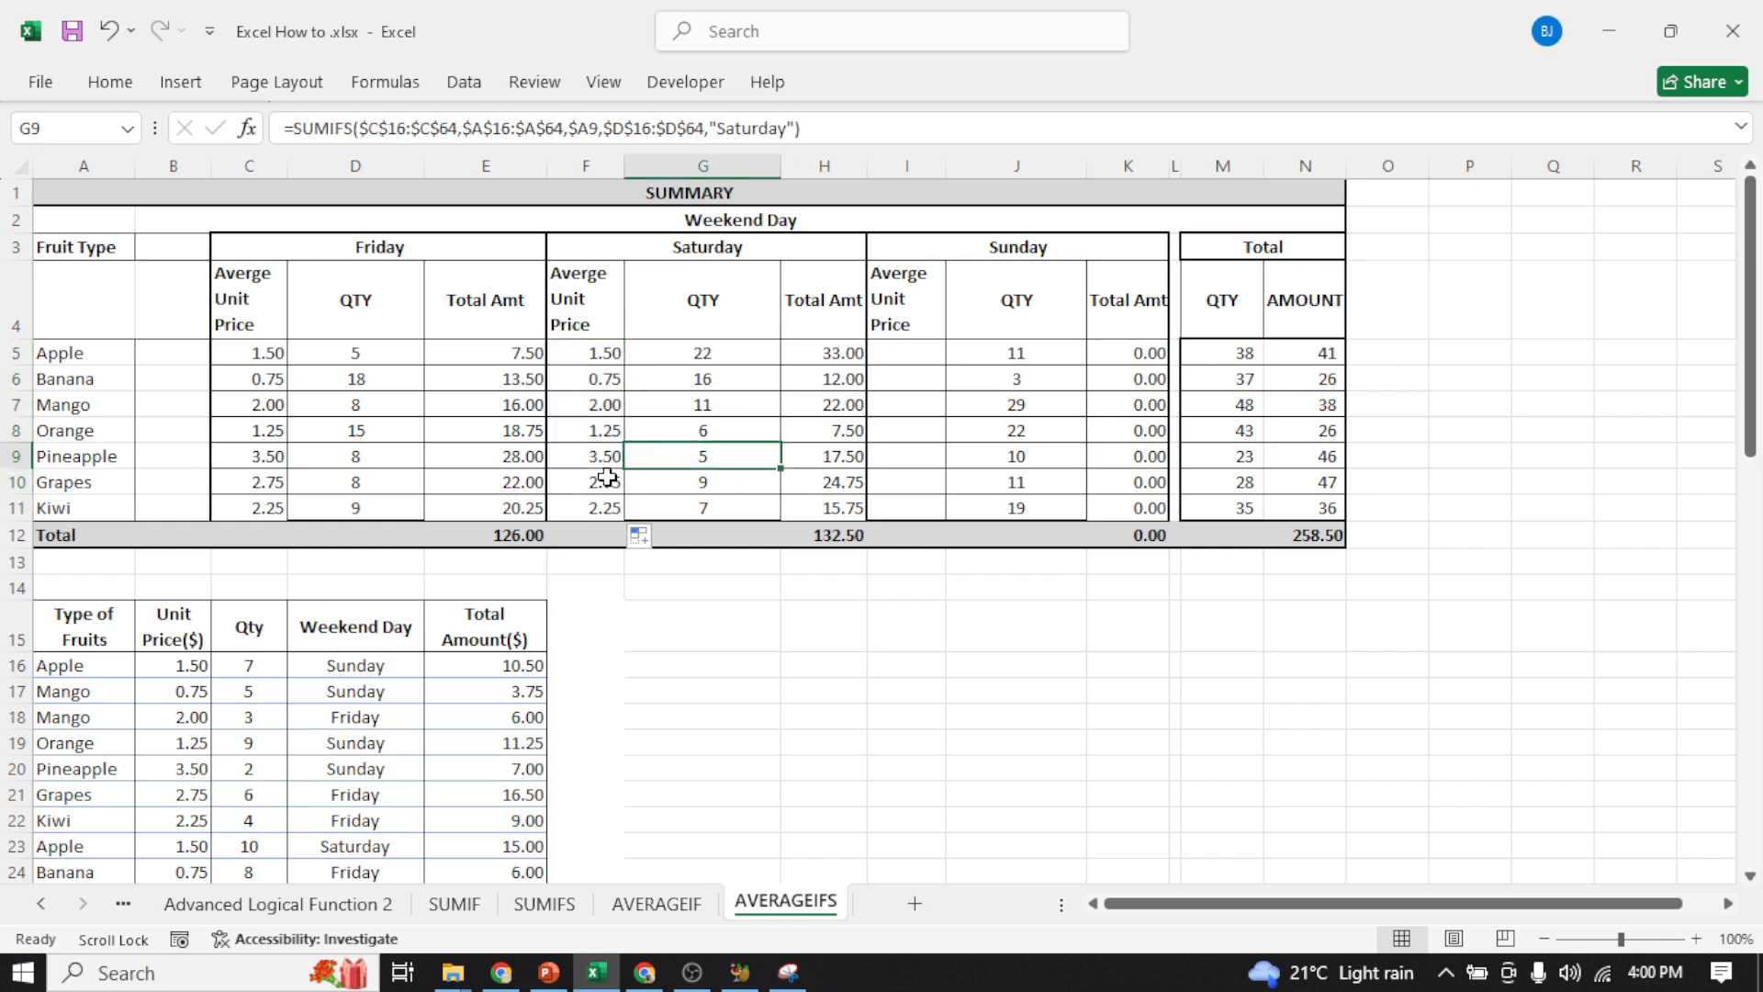
- Examine the Saturday AVERAGEIFS formulas for Mango, Banana and Apple, including the ranges referenced in F5
left_click(609, 405)
left_click(600, 371)
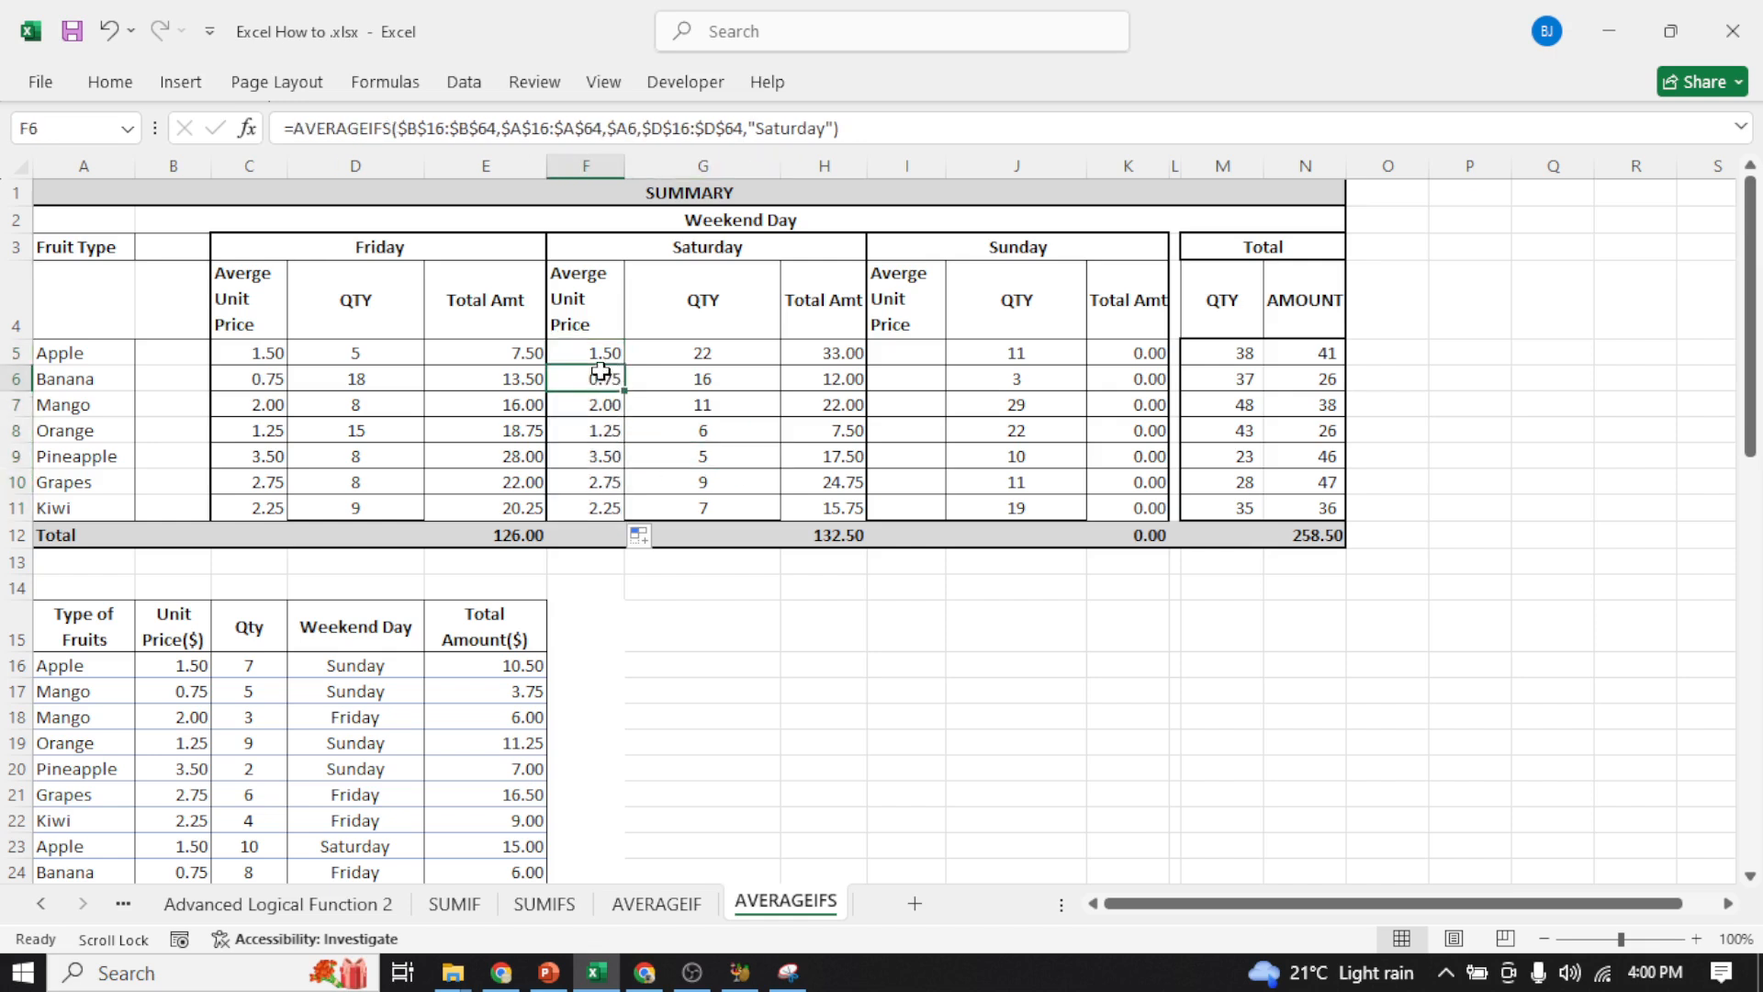
left_click(600, 355)
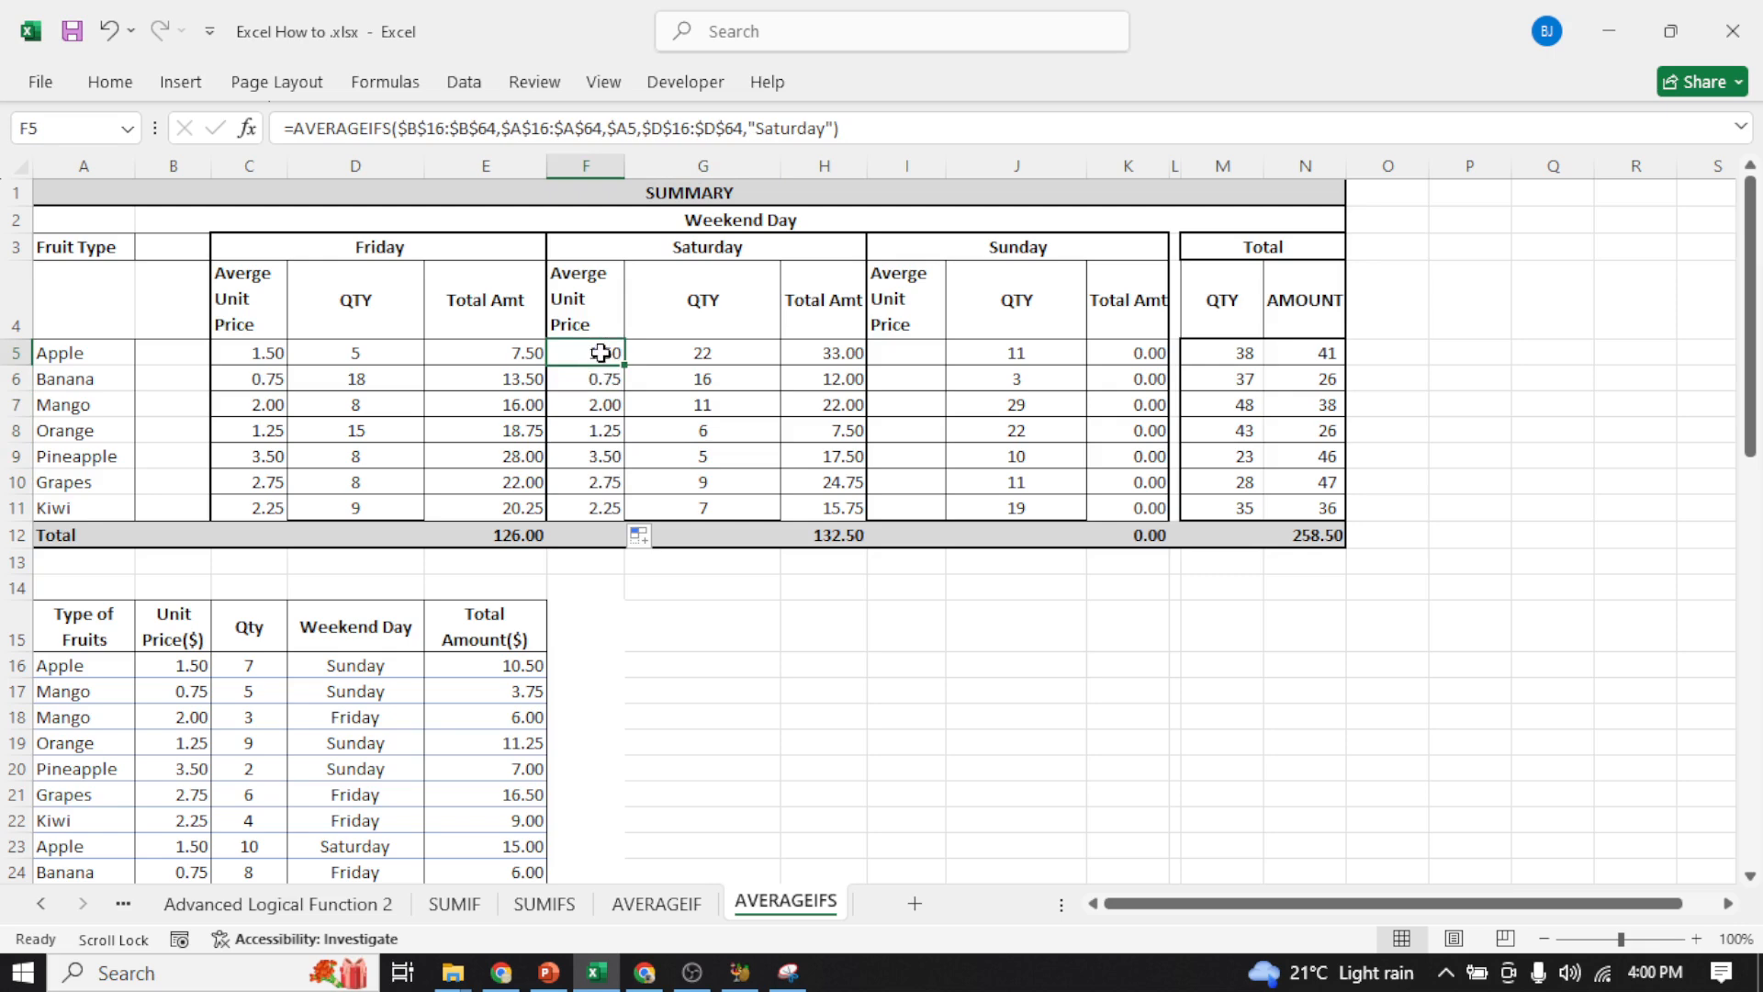
double_click(601, 353)
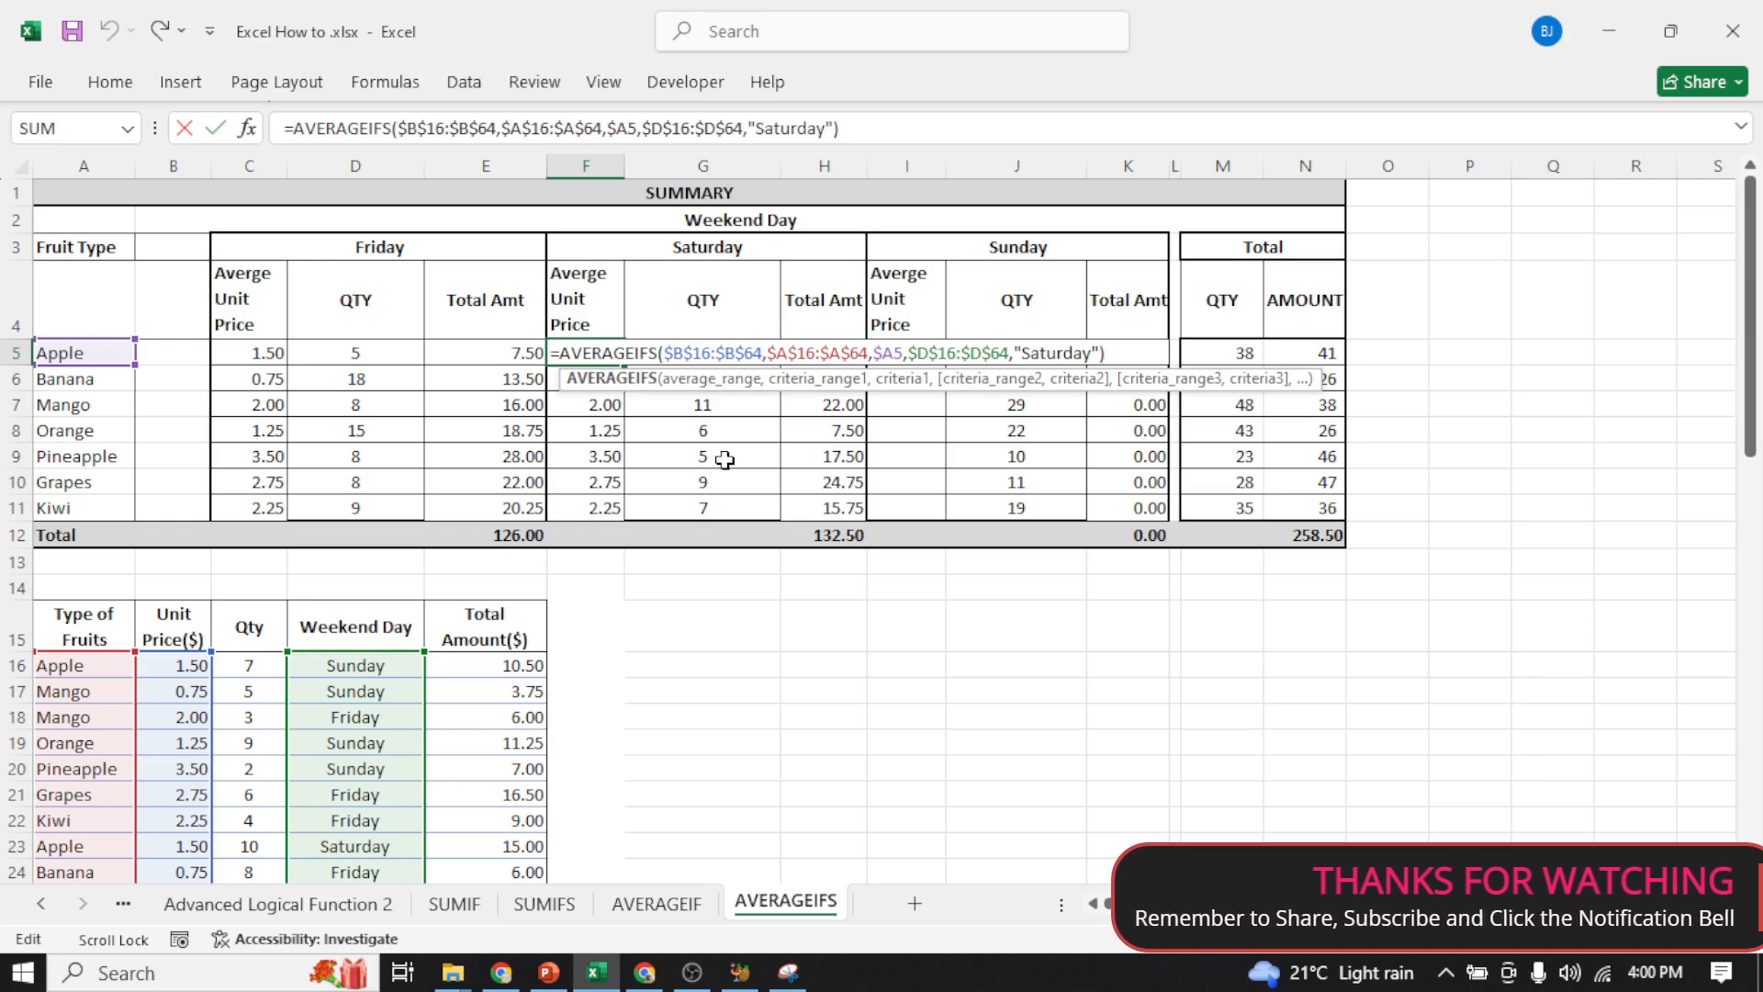
key("Escape")
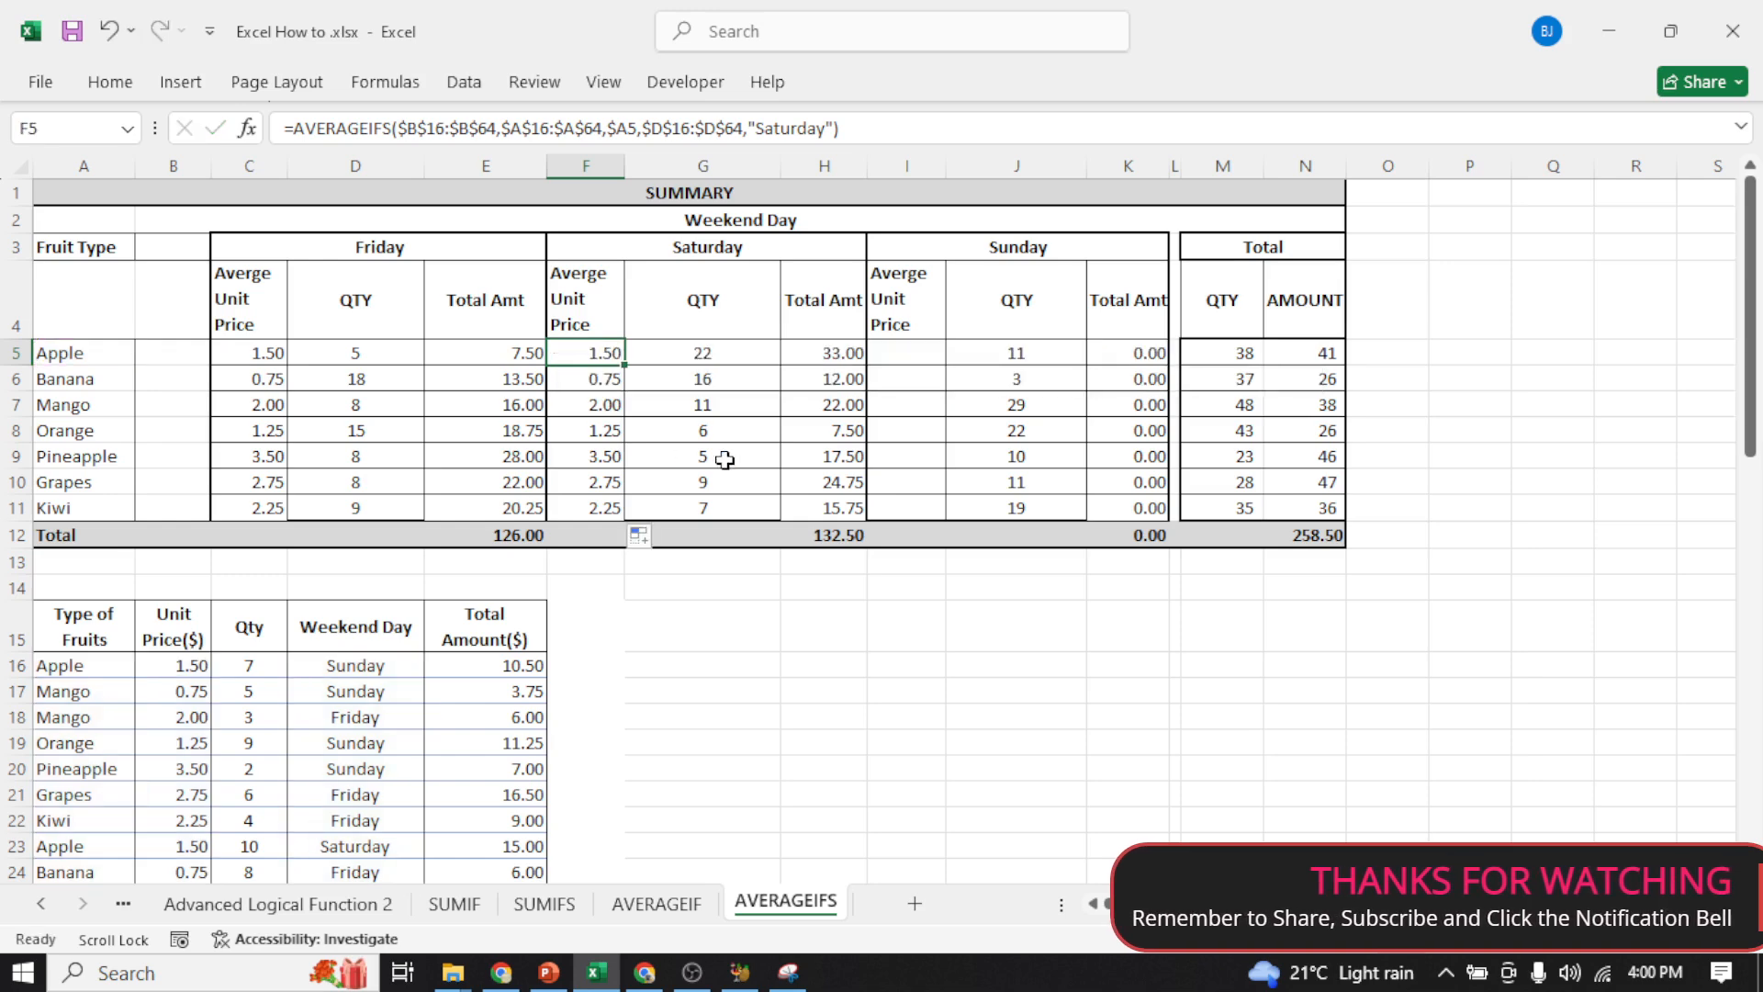
double_click(604, 354)
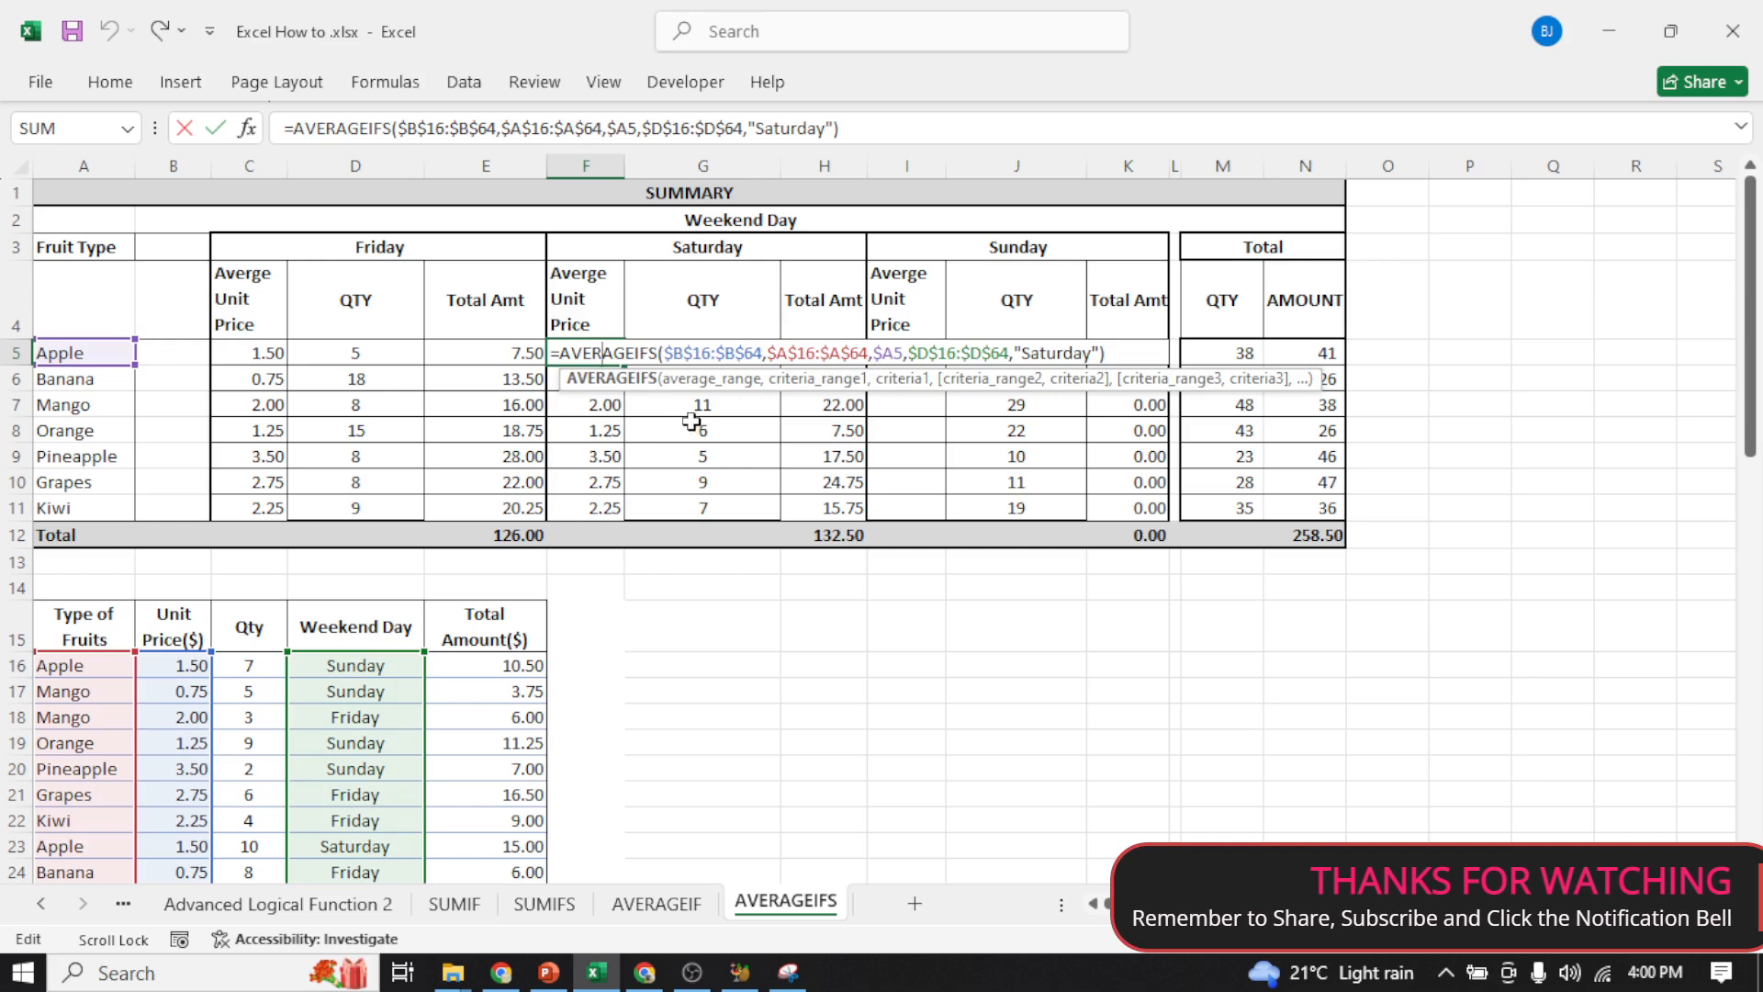
key("Escape")
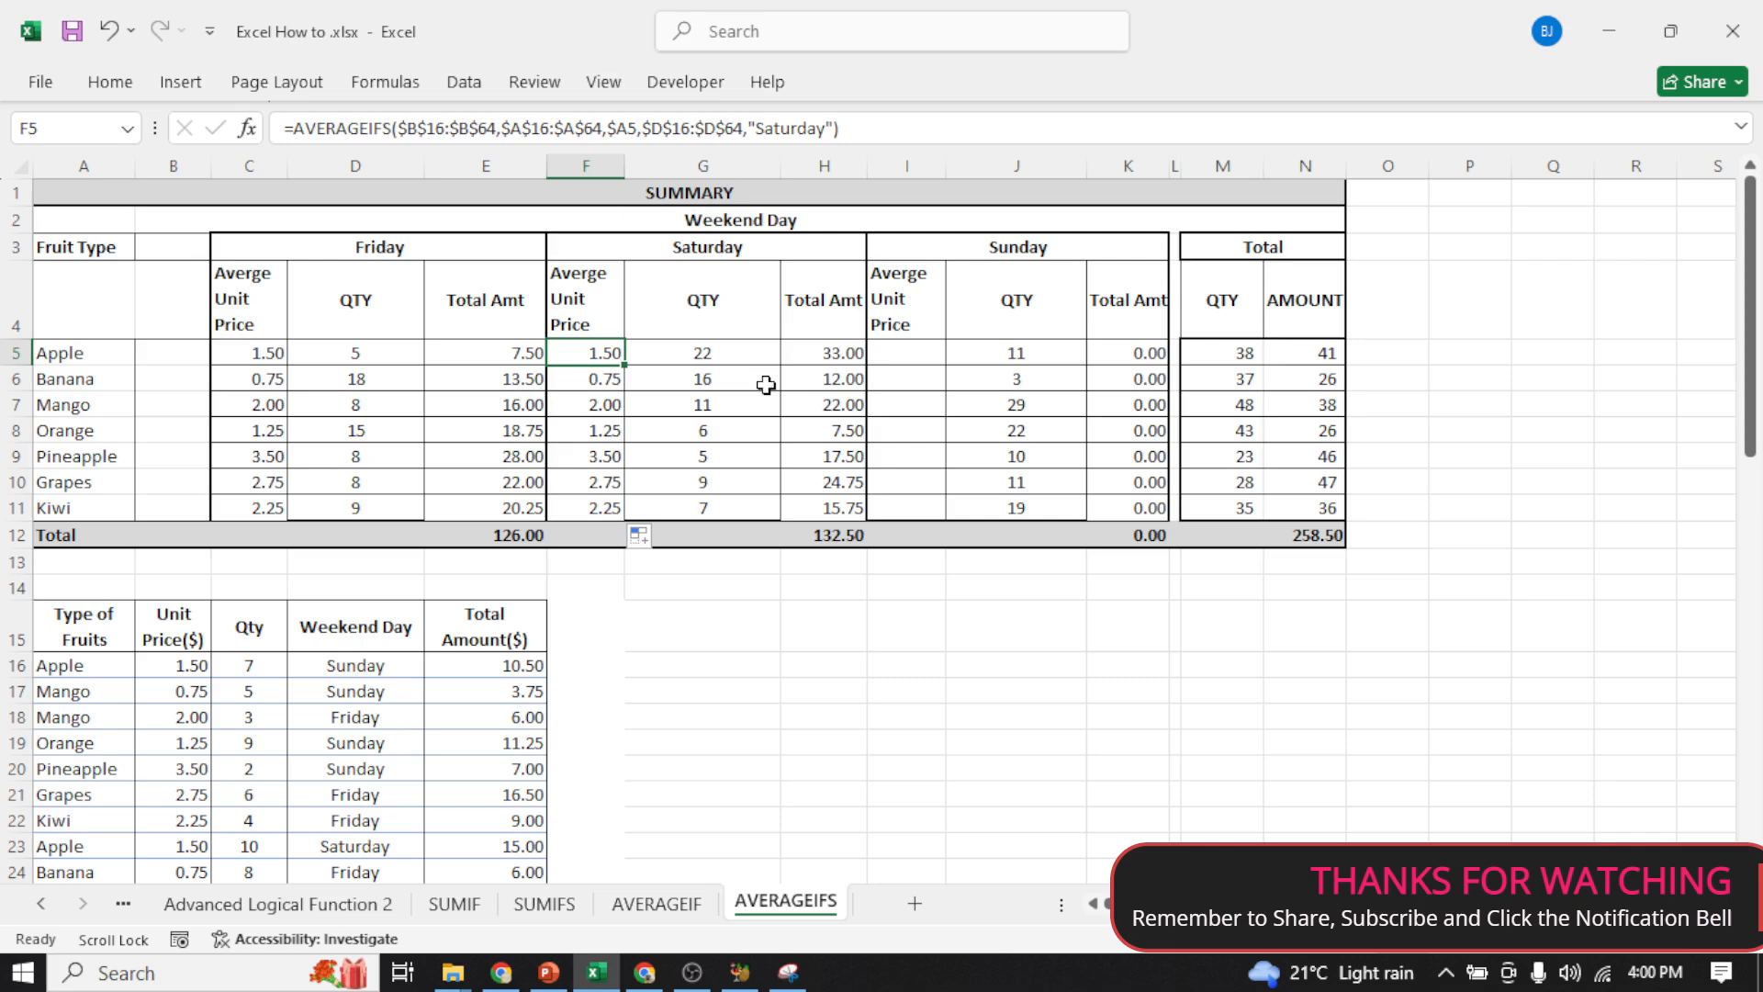
- Copy Apple's Saturday average unit price formula from F5 into the Sunday average unit price cell I5
left_click(898, 354)
right_click(609, 354)
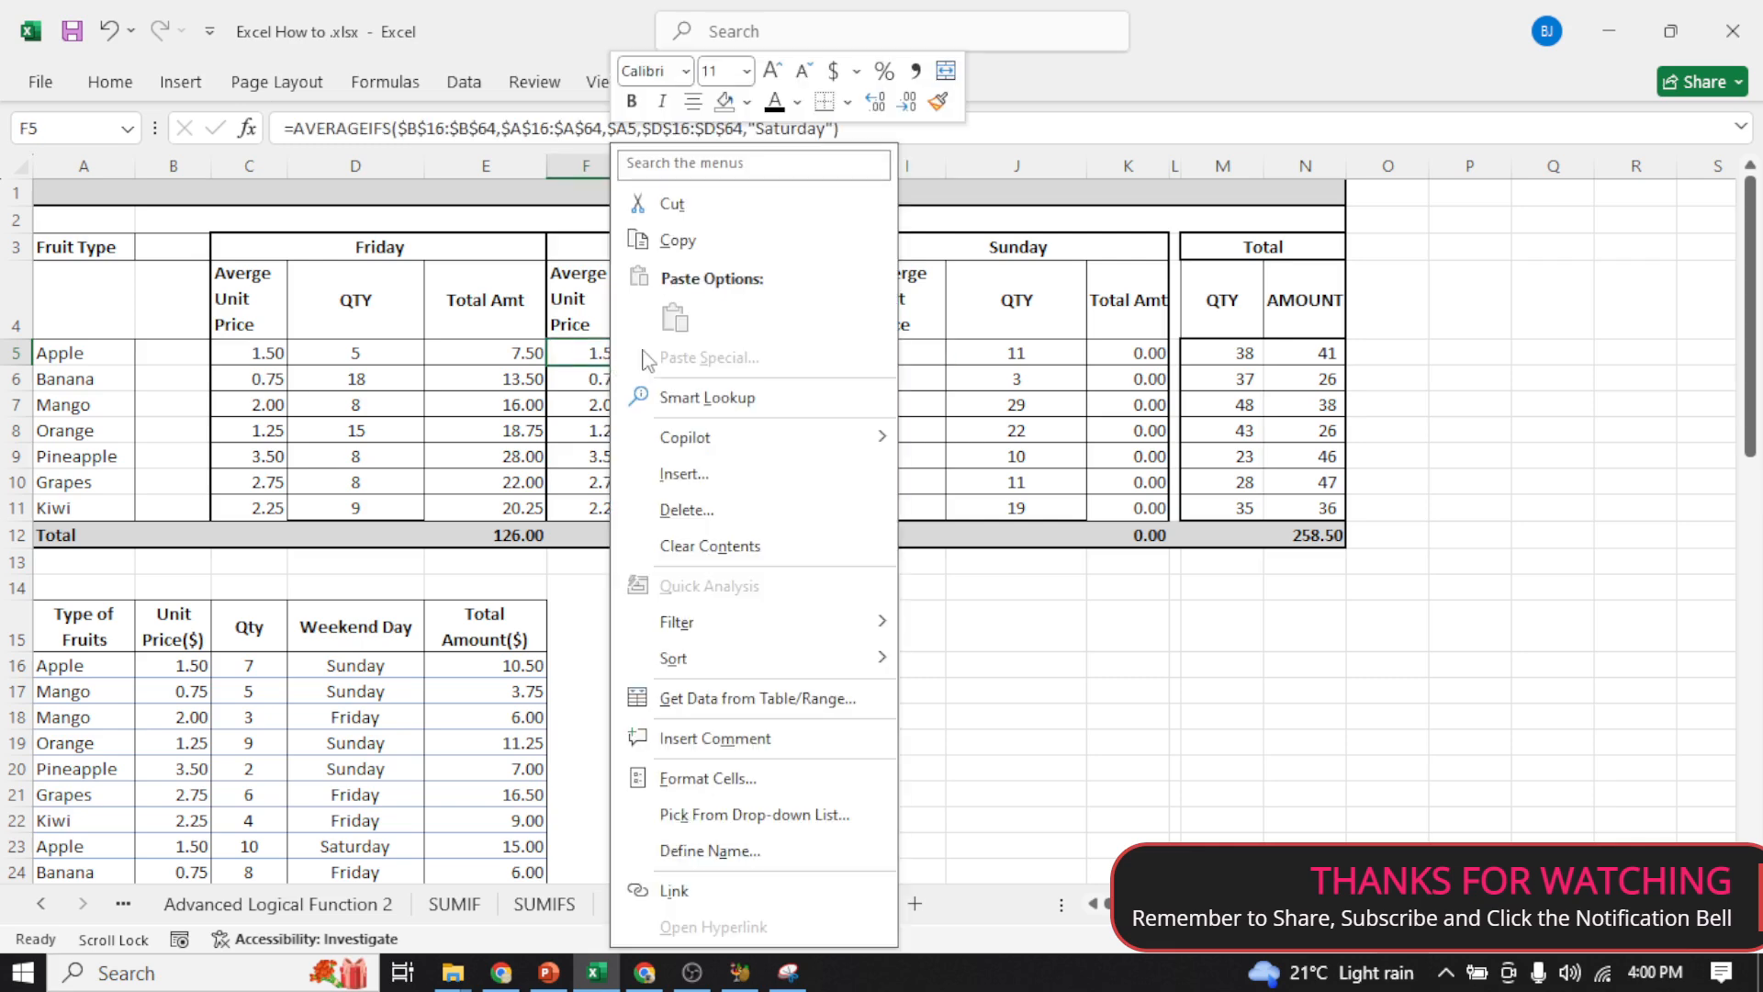
left_click(670, 240)
left_click(907, 353)
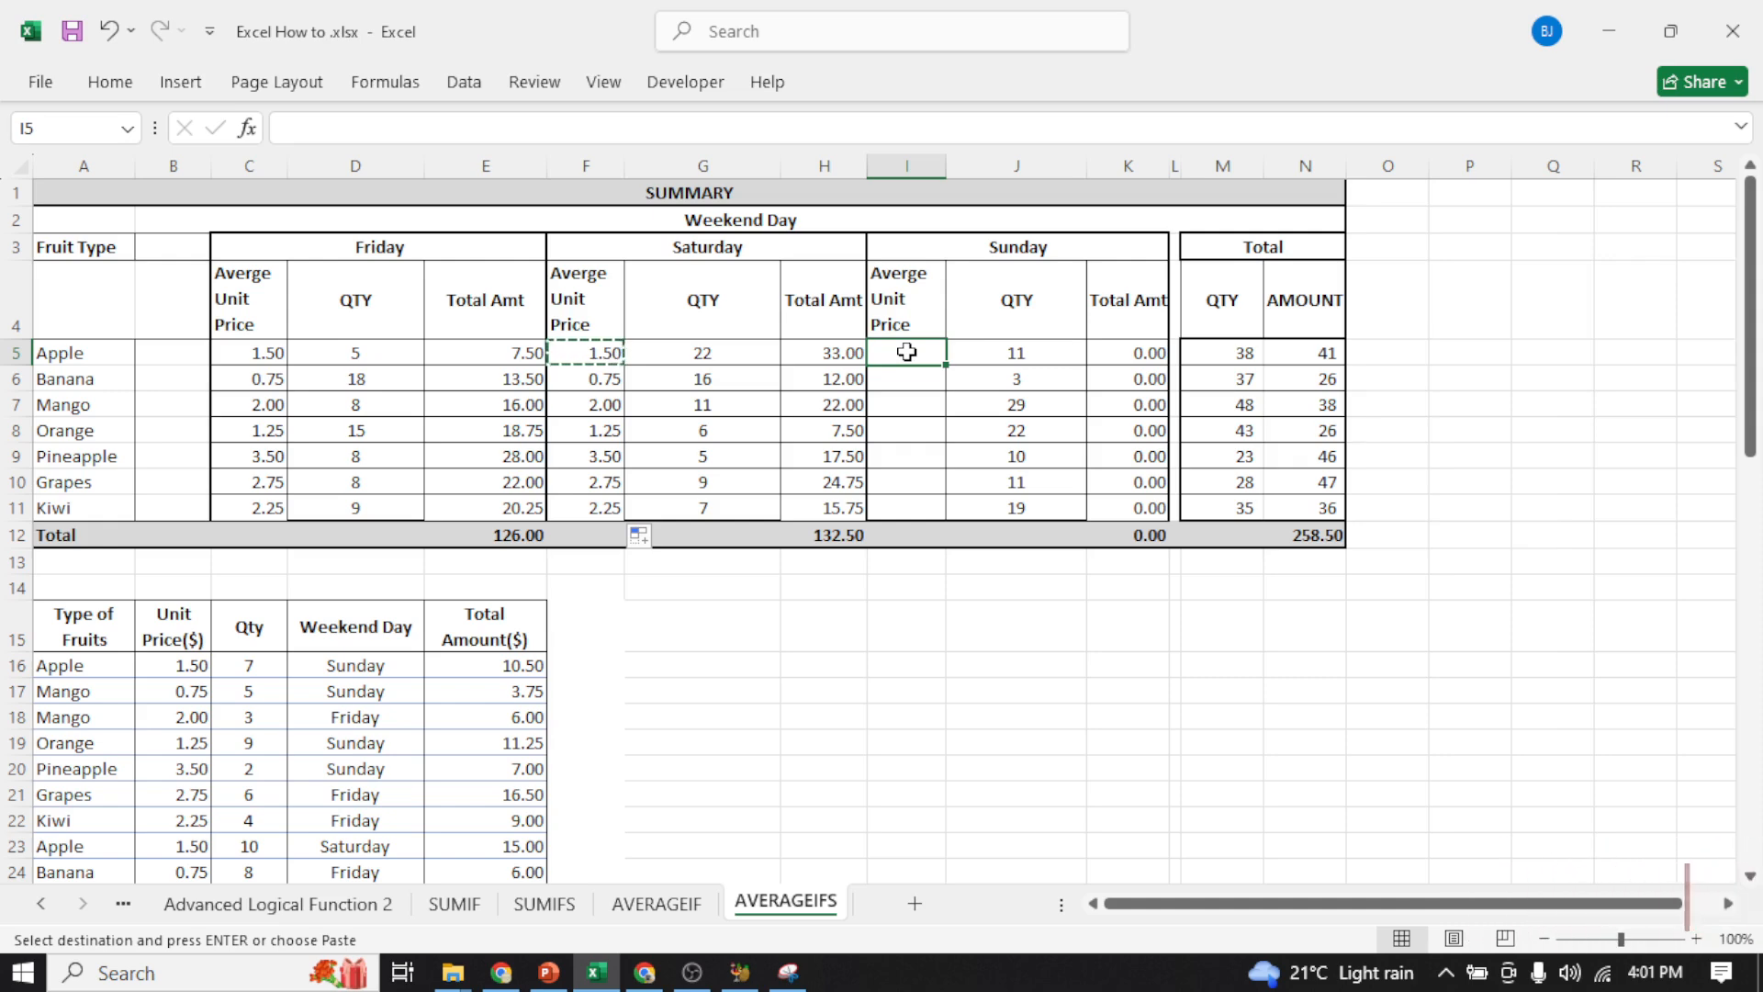
right_click(906, 353)
left_click(969, 310)
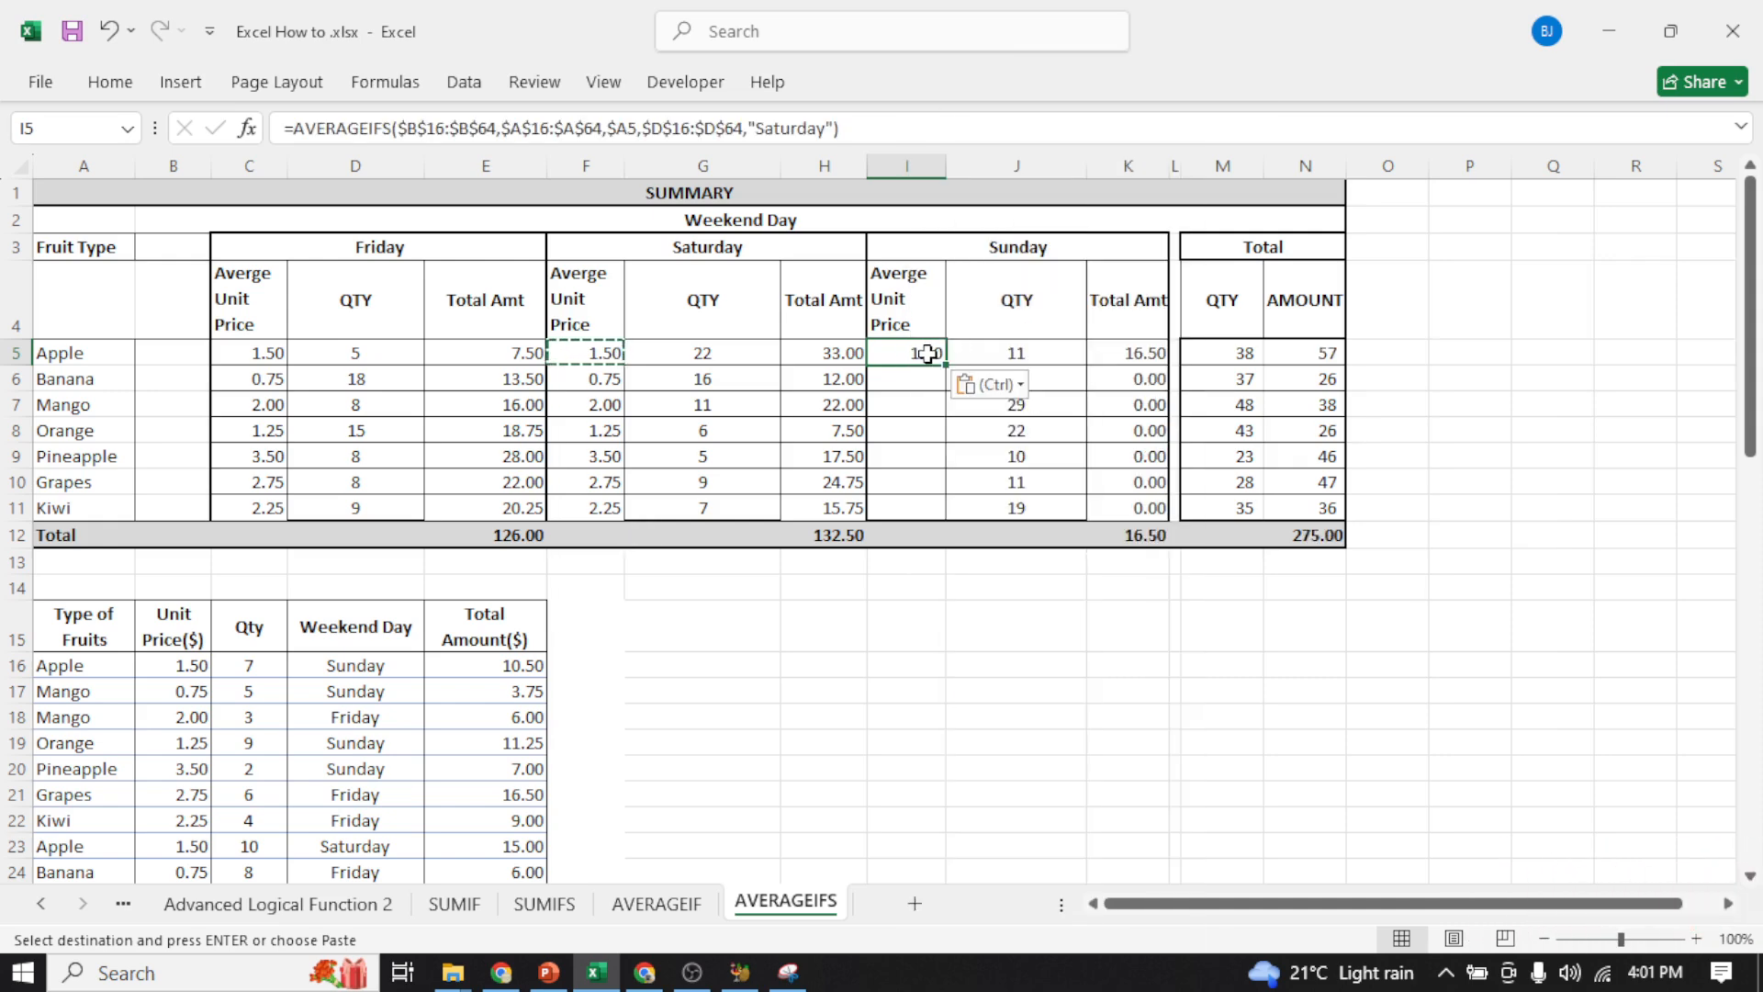
- Change the weekend day criterion in I5's AVERAGEIFS formula to "Sunday" and enter it
left_click(819, 128)
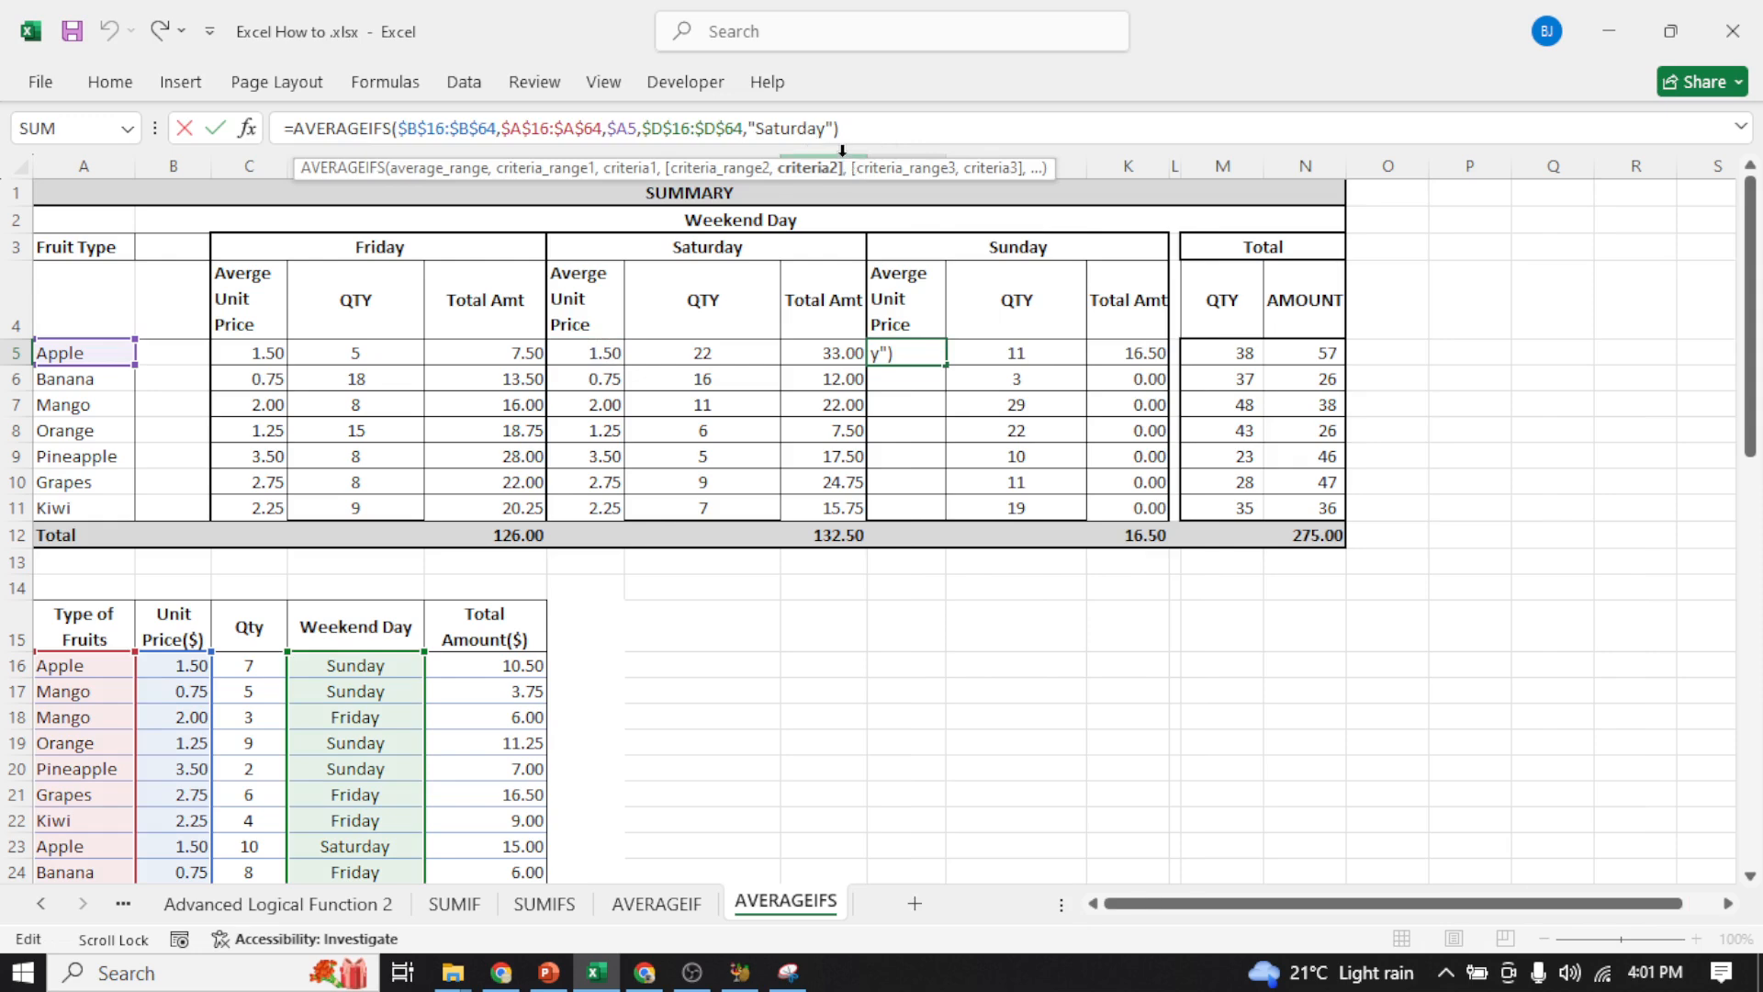
key("Delete")
key("BackSpace")
key("BackSpace")
key("BackSpace")
key("BackSpace")
key("BackSpace")
key("BackSpace")
type("unday")
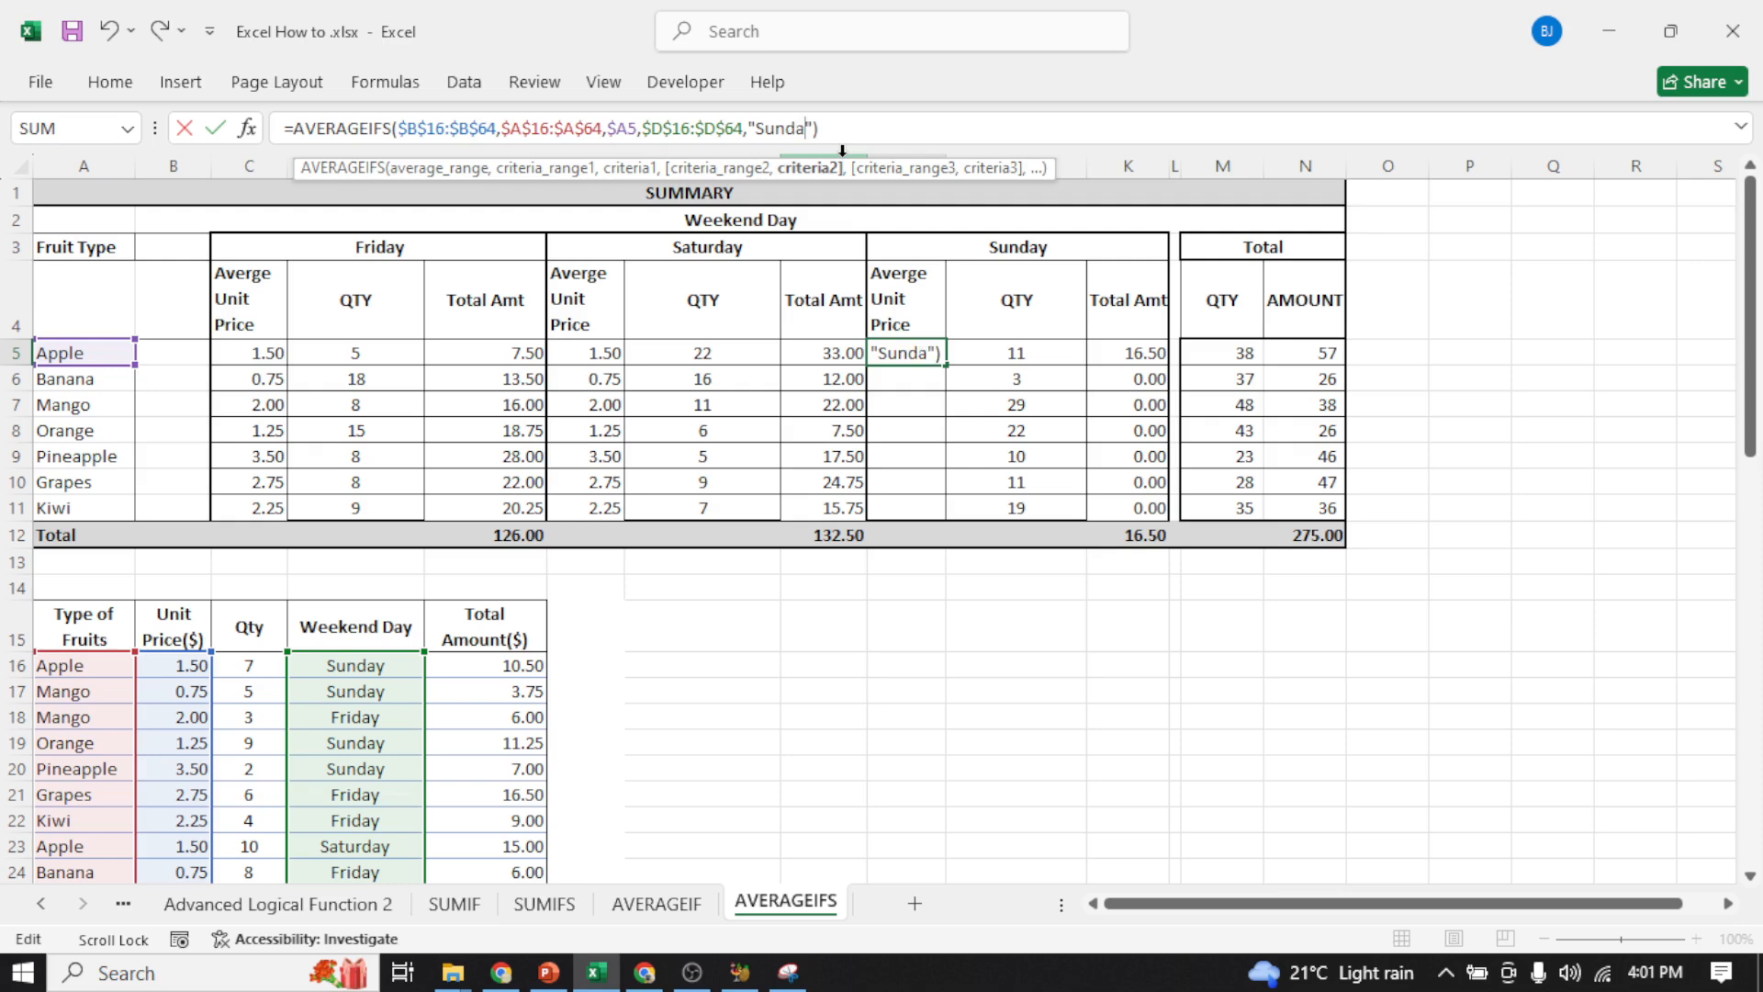
key("Return")
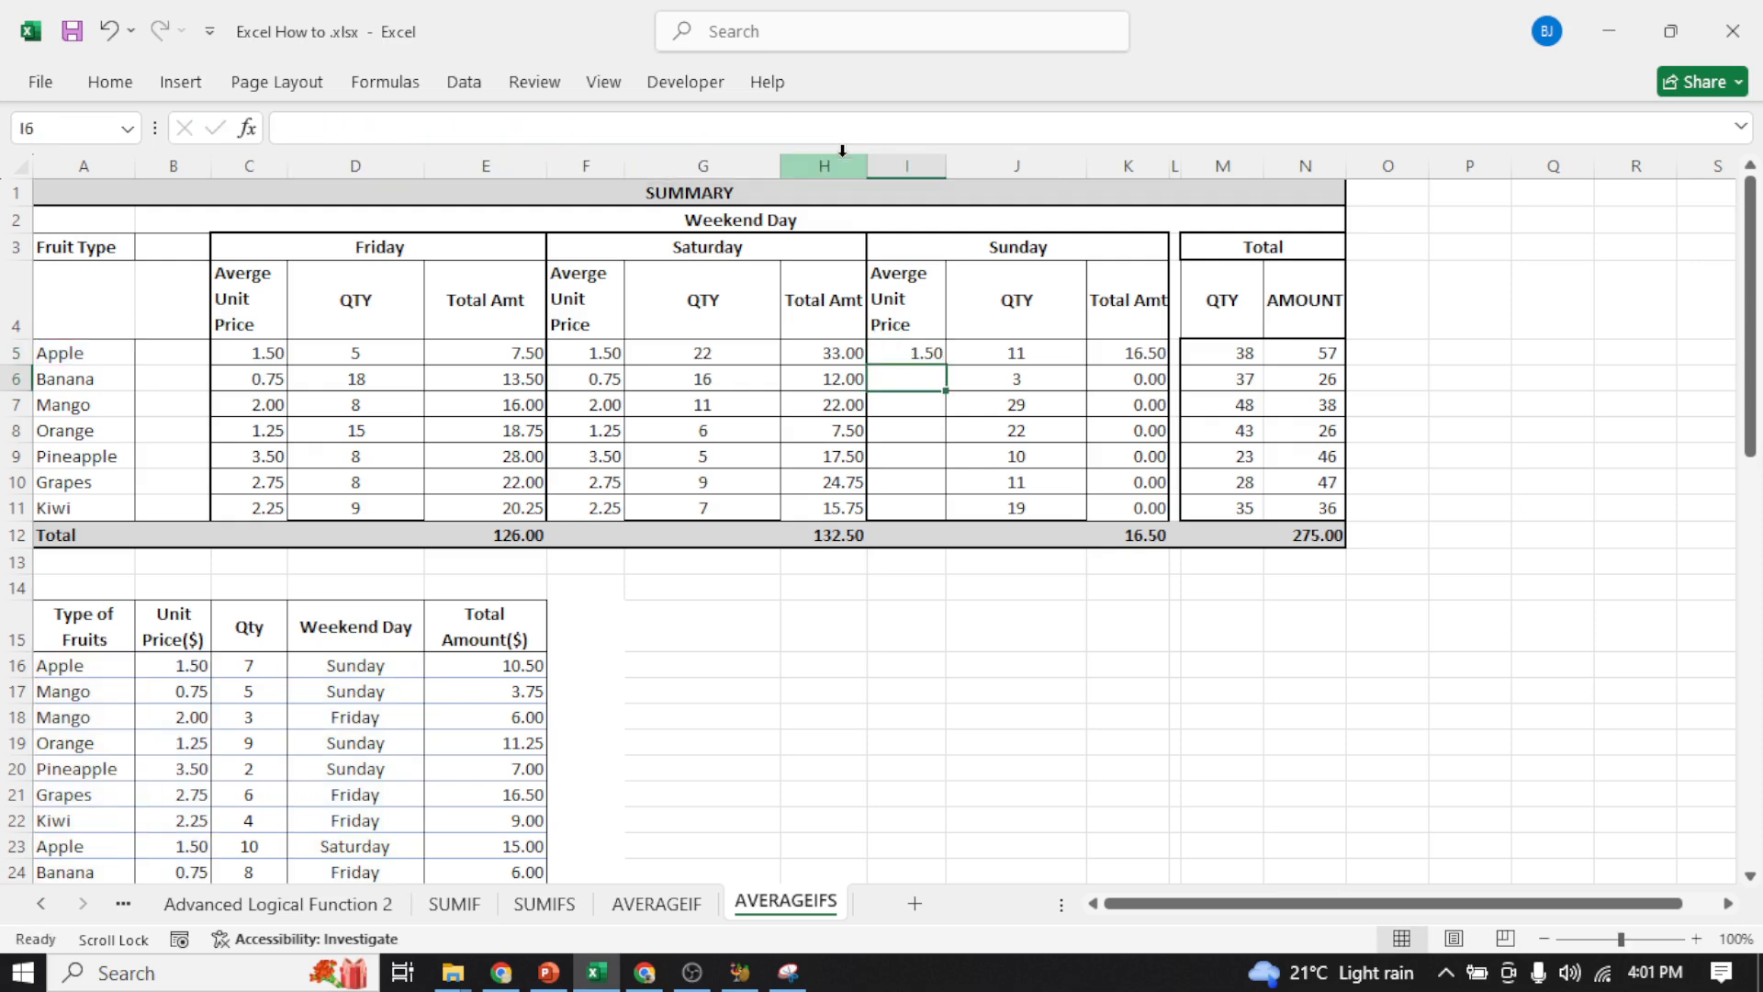
- Fill the Sunday average unit price formula from I5 down to I11
left_click(916, 353)
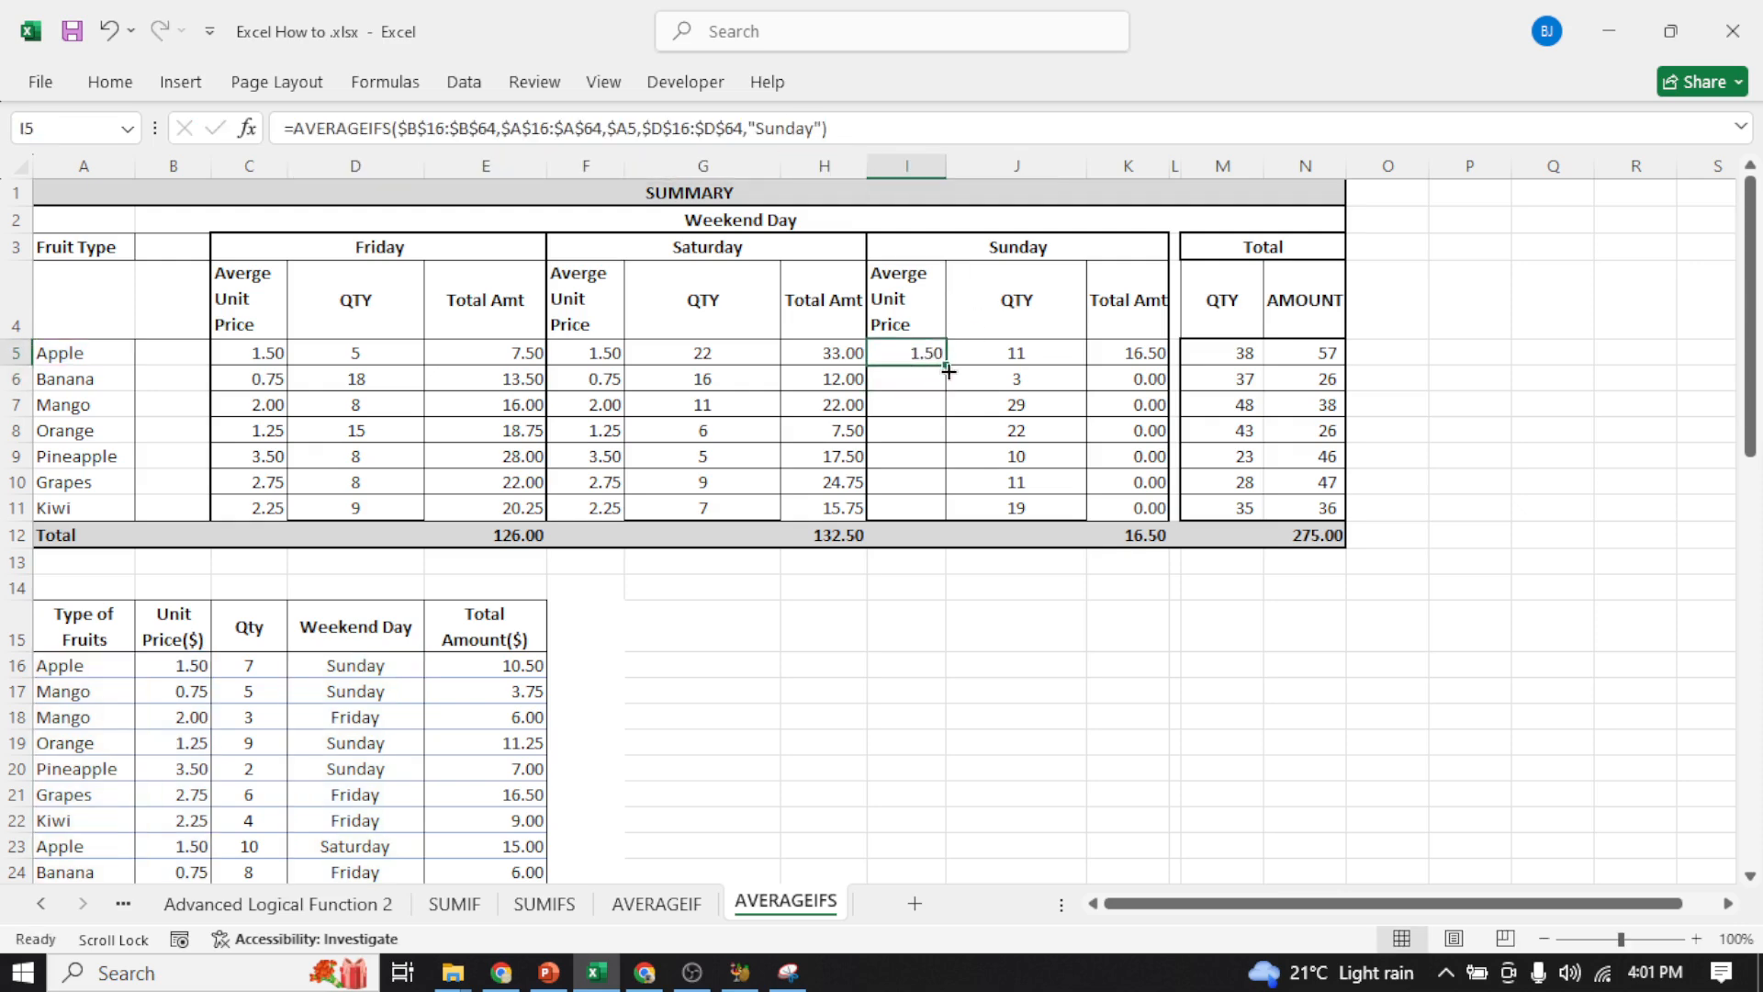
left_click_drag(950, 364, 952, 510)
left_click(931, 463)
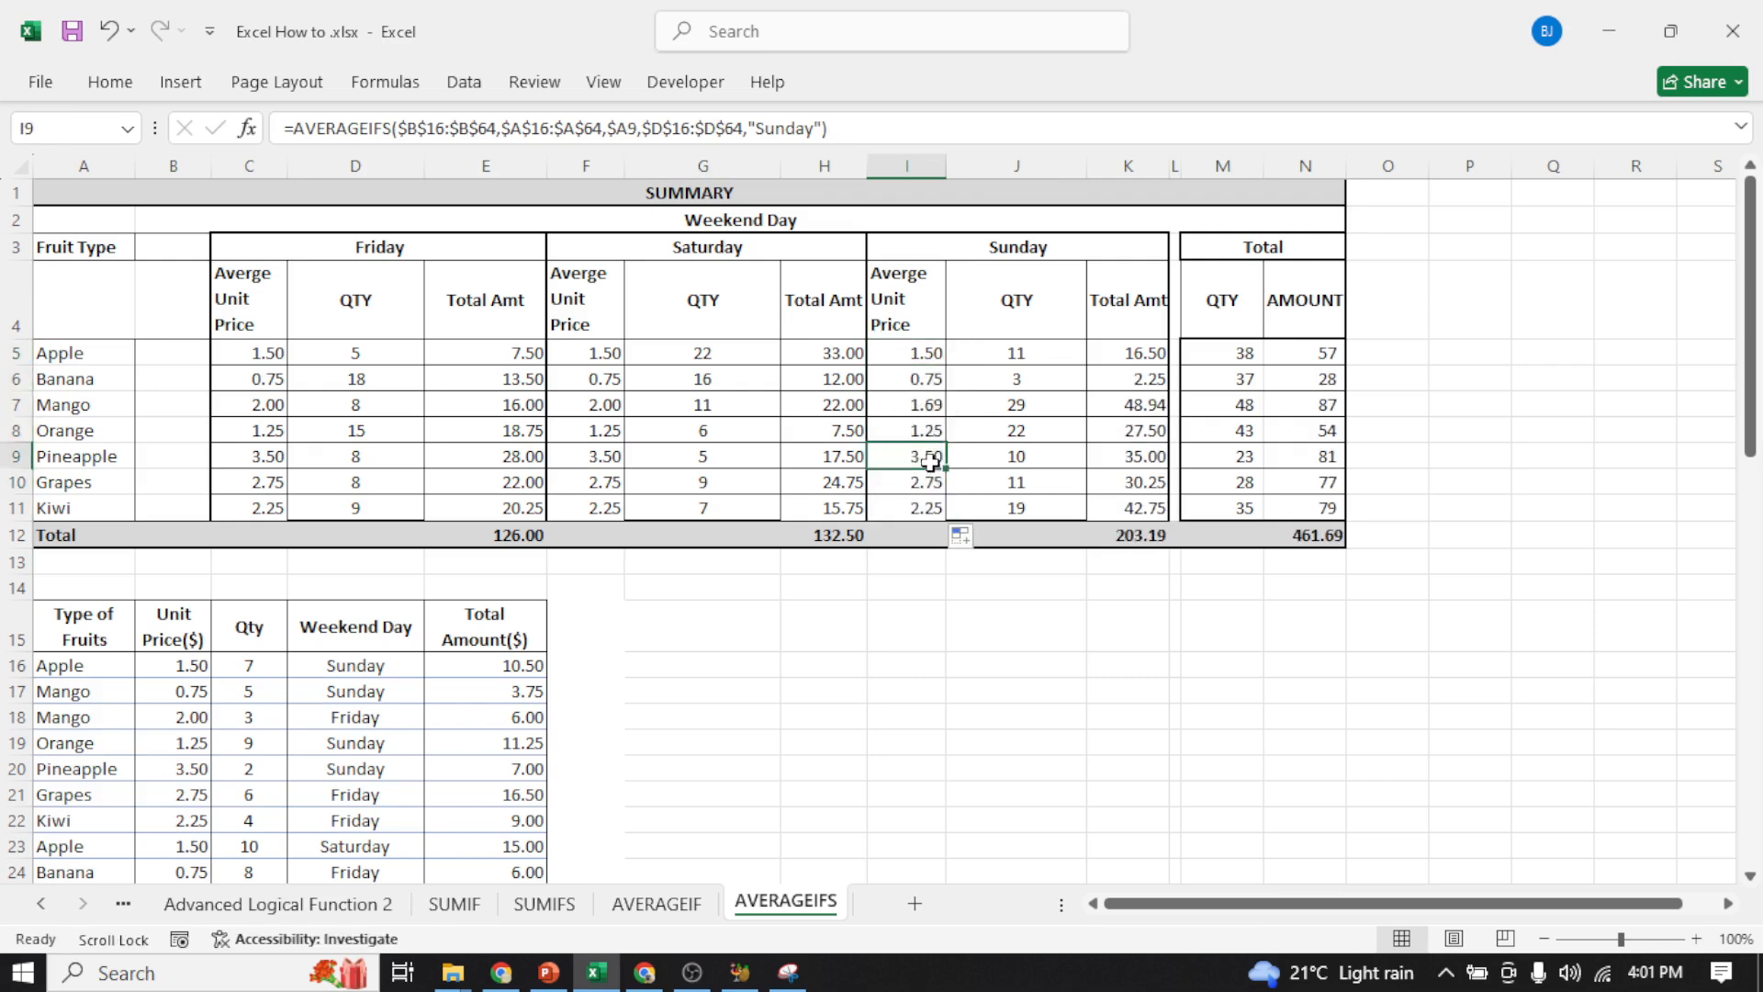
- Review the Sunday average unit price formulas in column I and the total amount formulas in column N
left_click(922, 429)
left_click(917, 405)
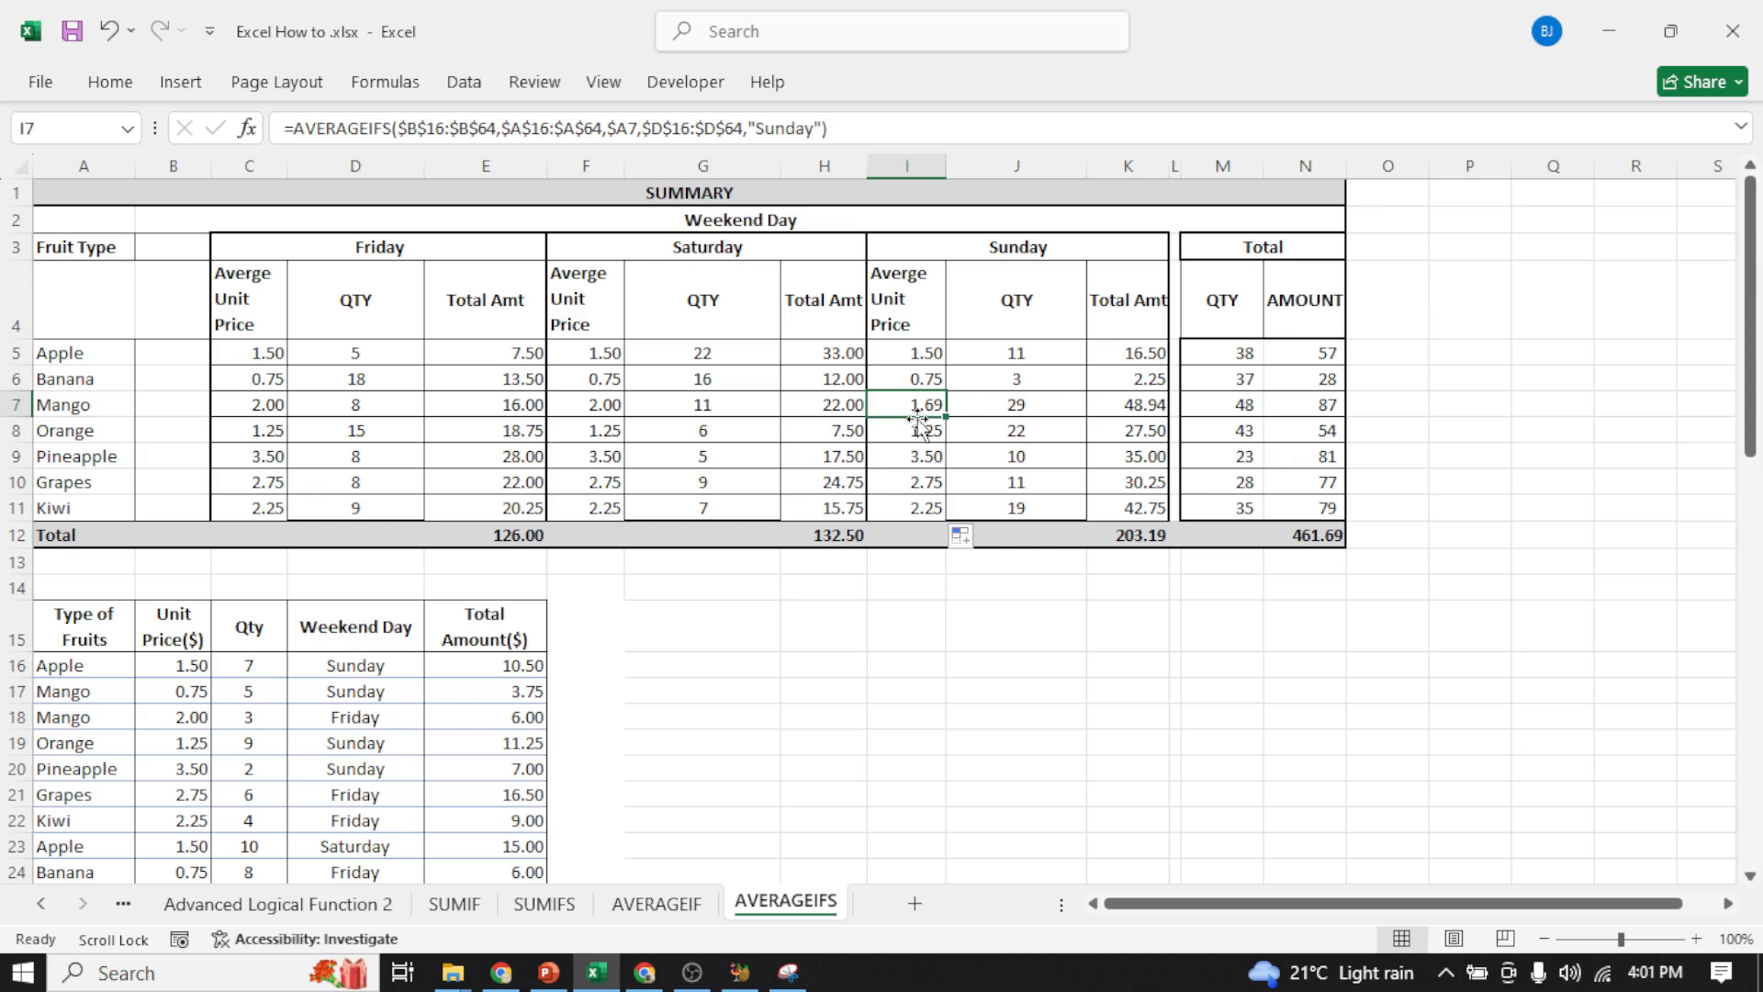
left_click(930, 353)
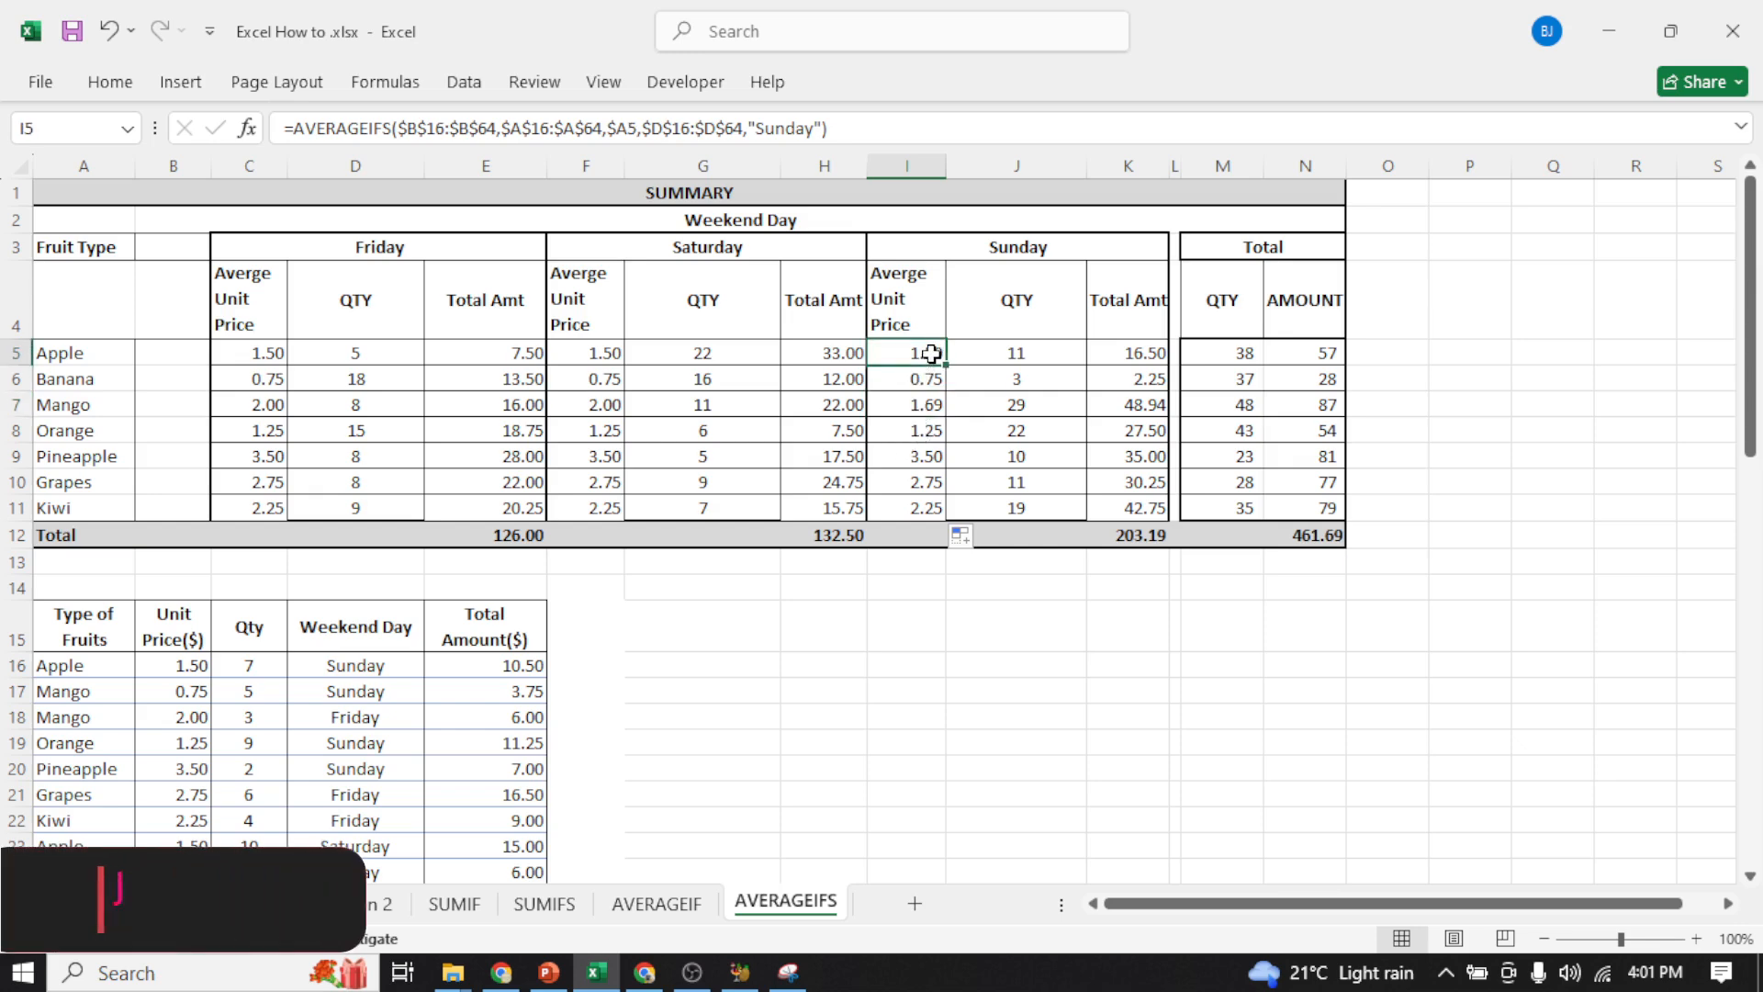
left_click(927, 507)
left_click(1012, 459)
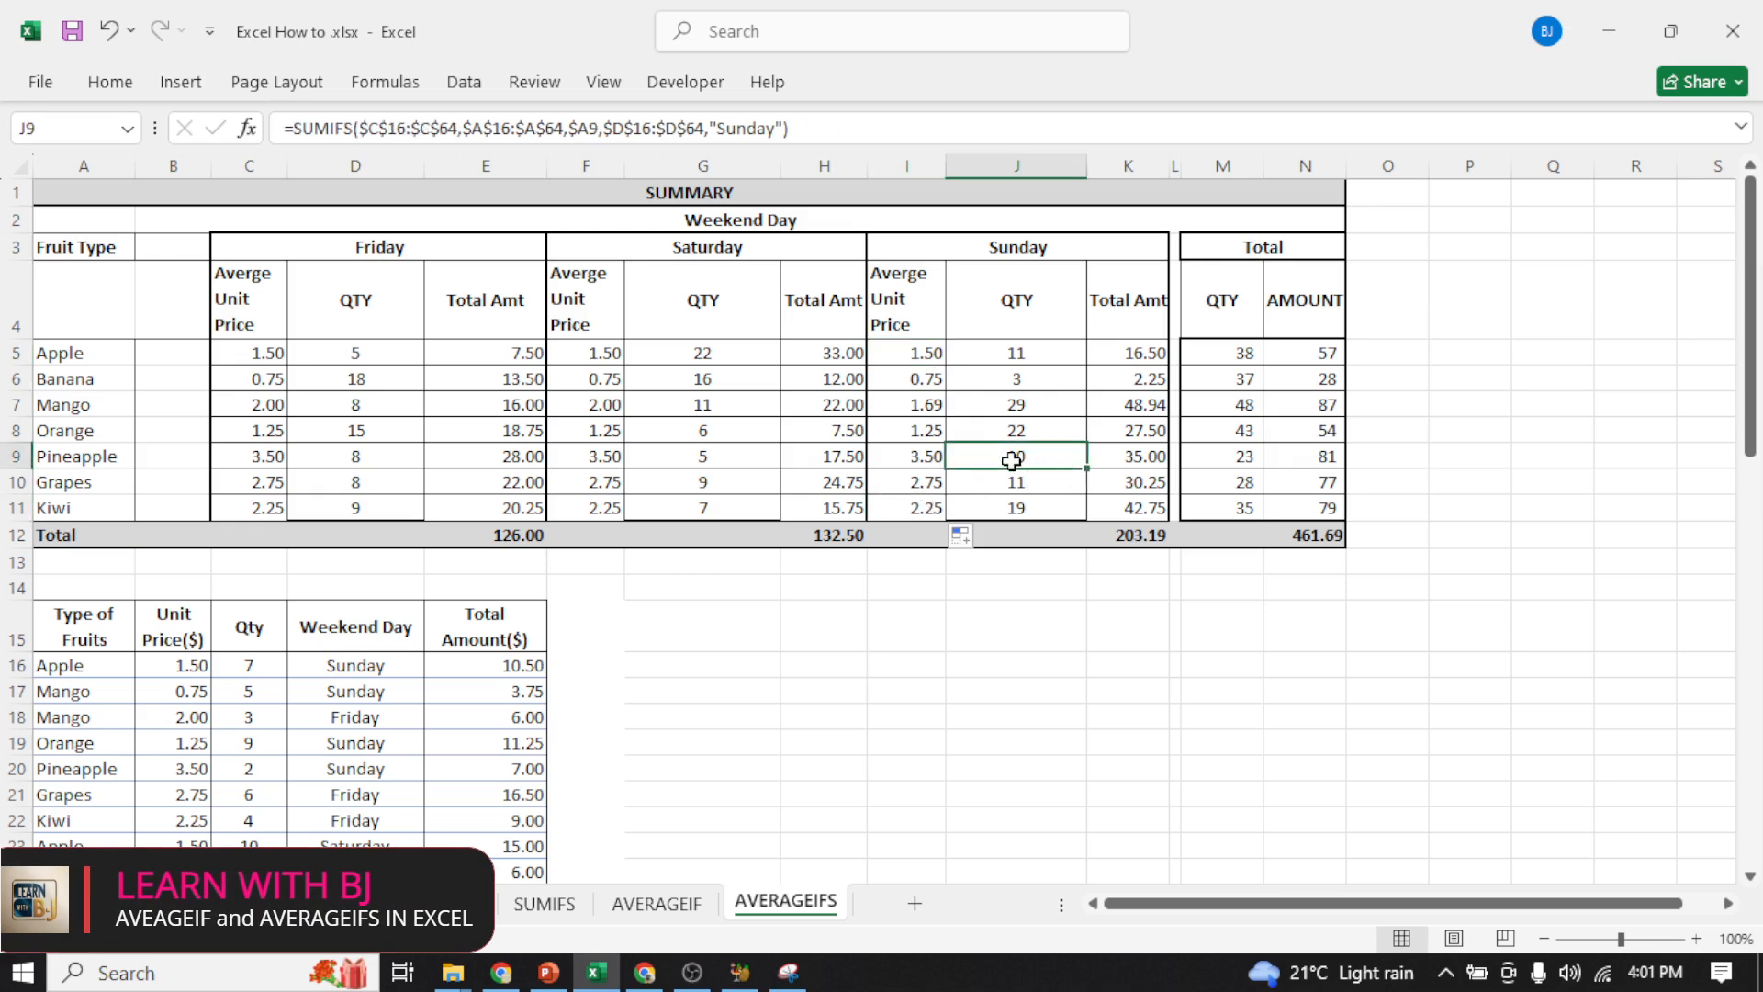
left_click(927, 355)
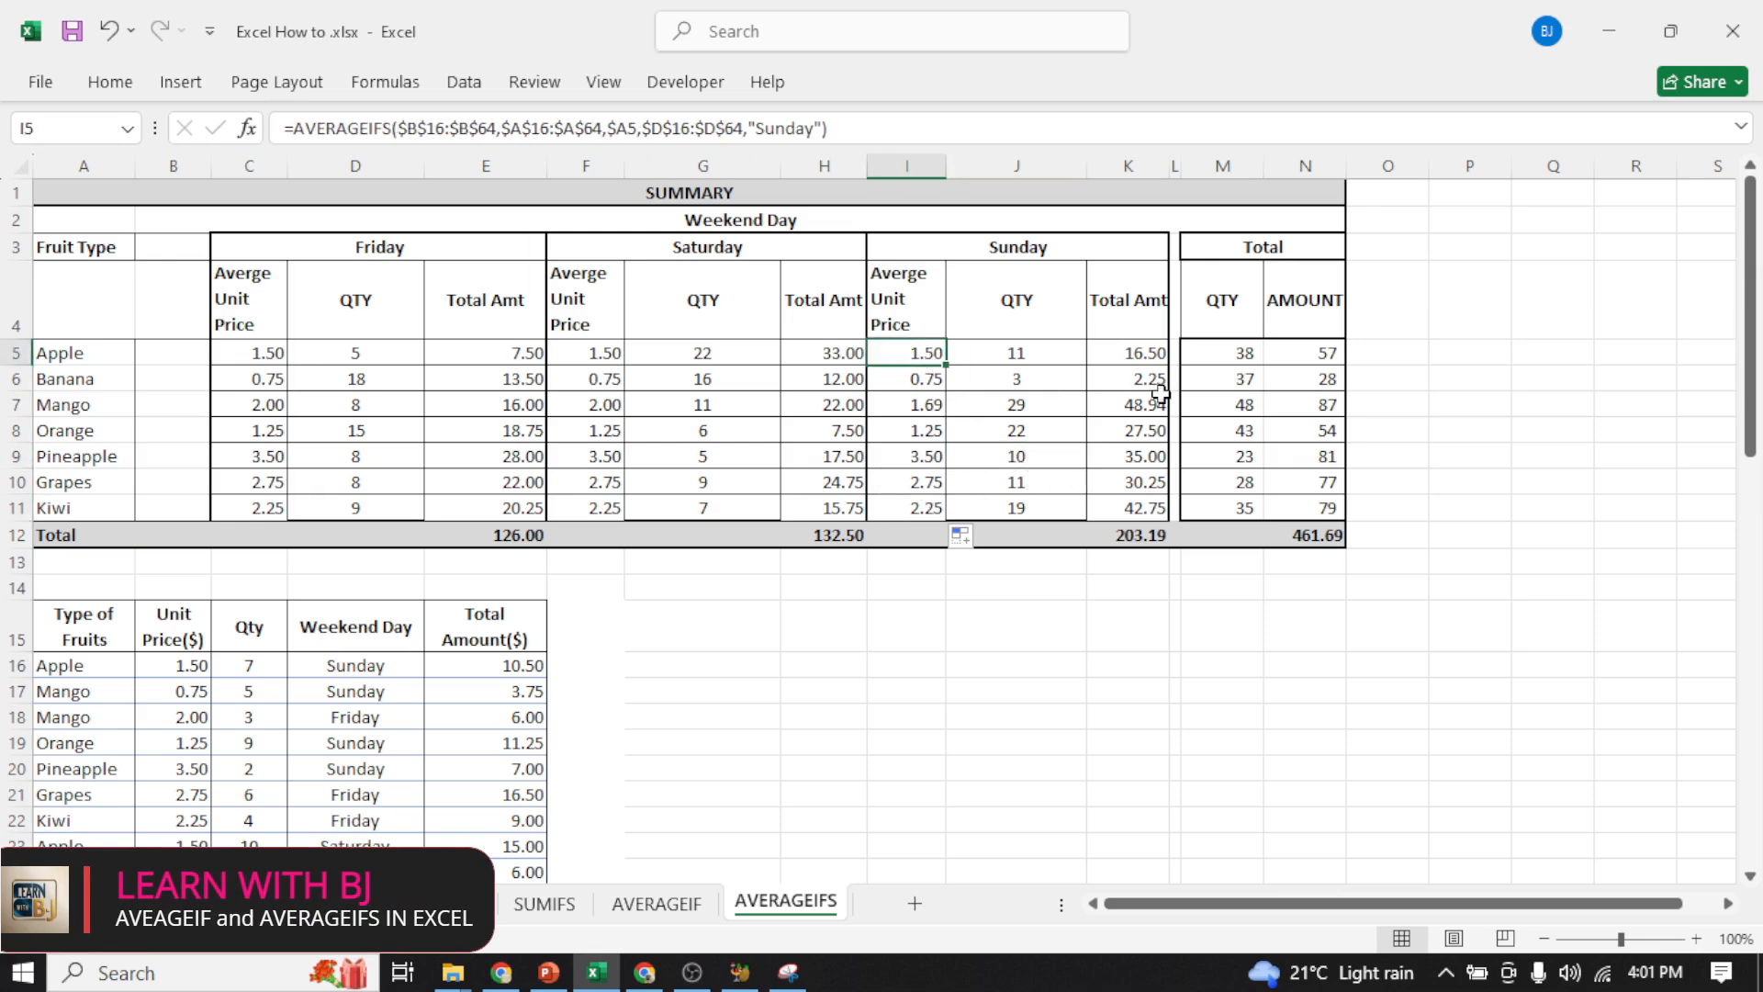
double_click(1332, 351)
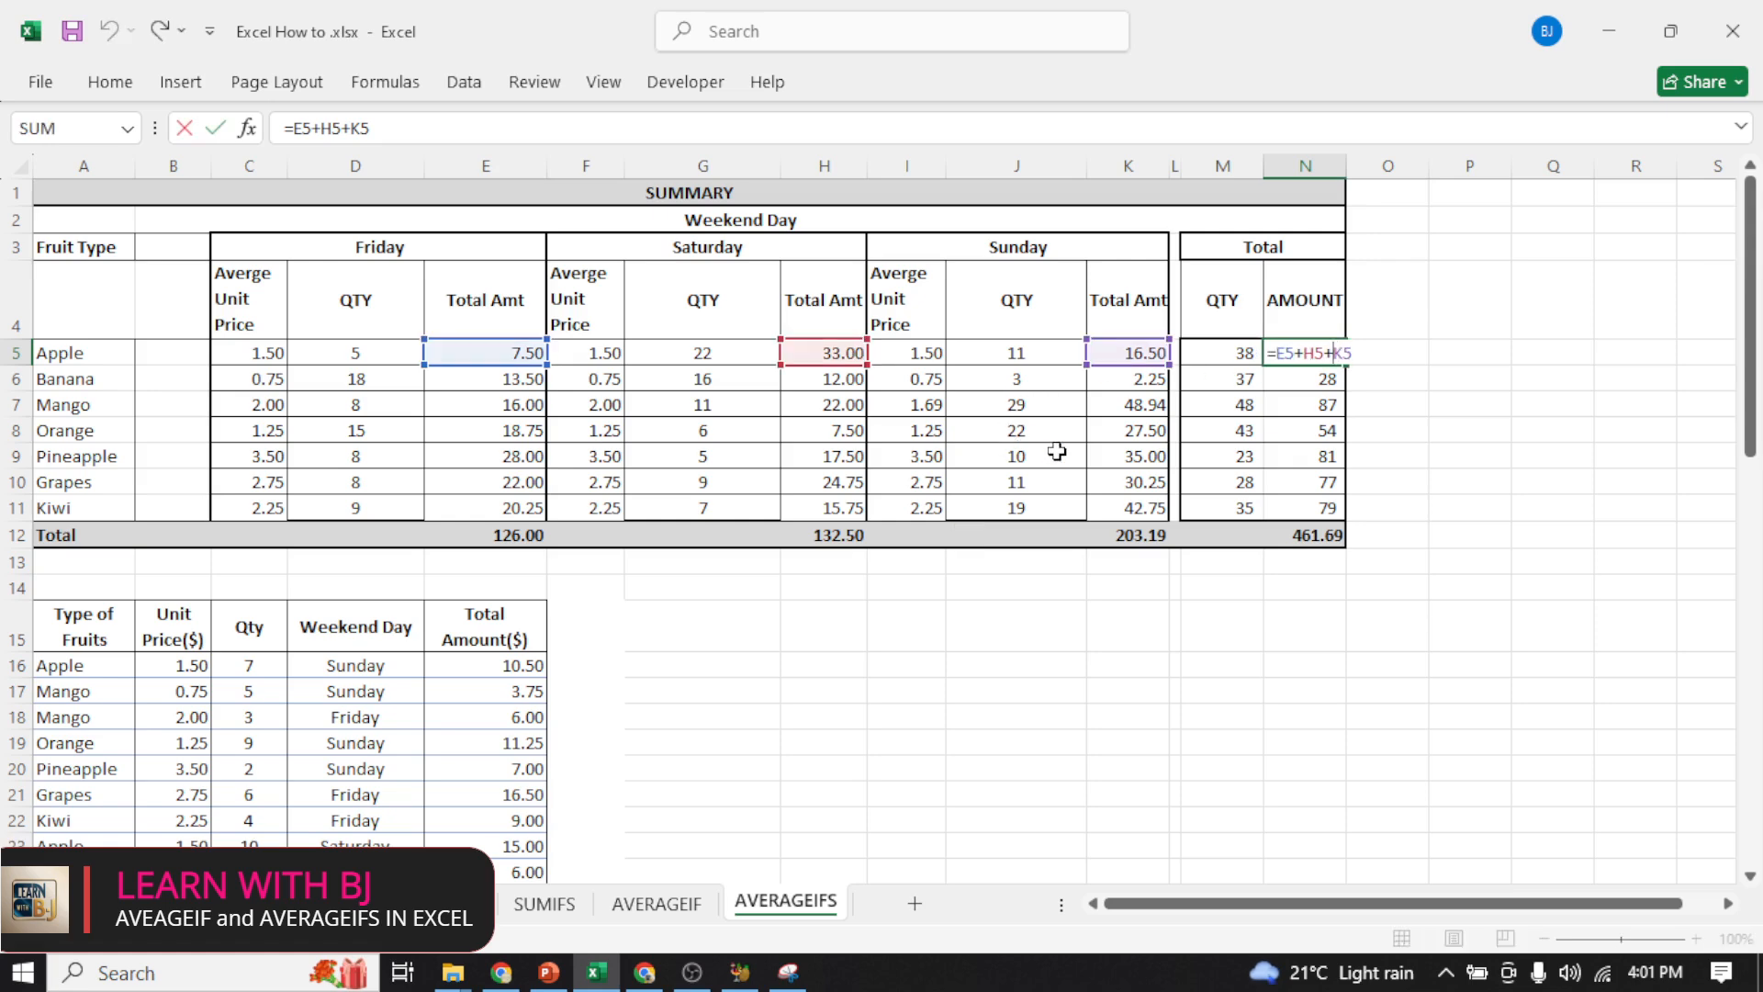
key("Escape")
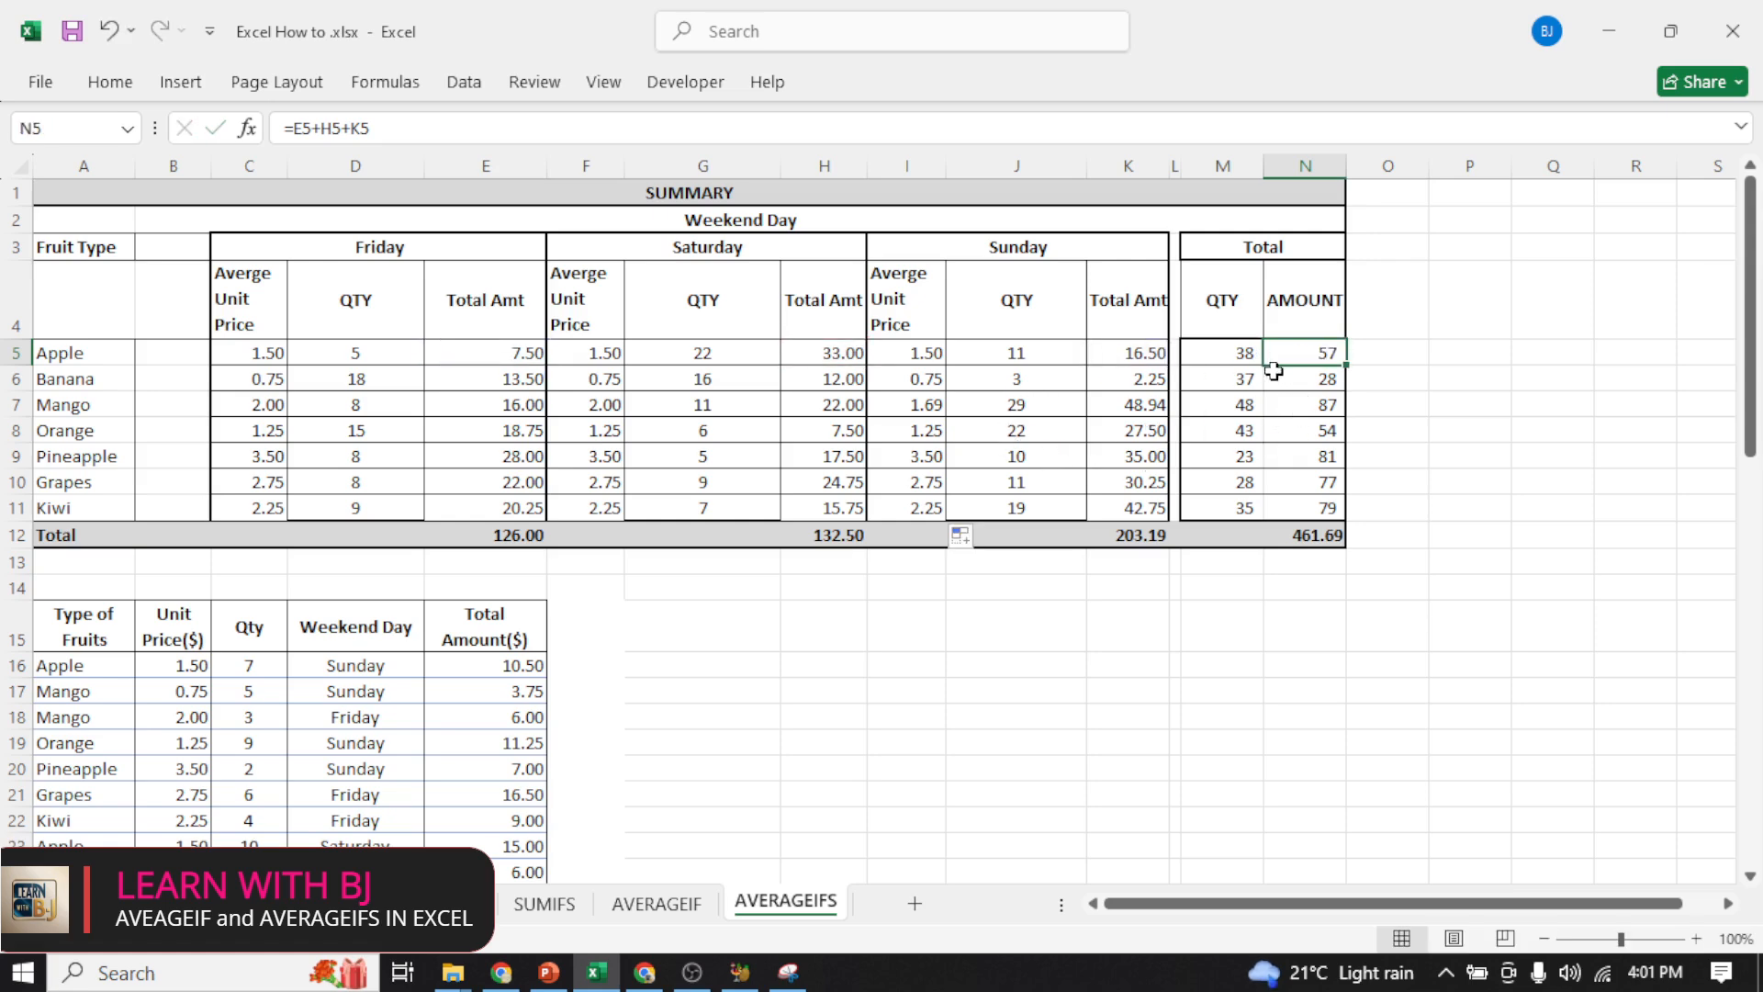
left_click(1318, 303)
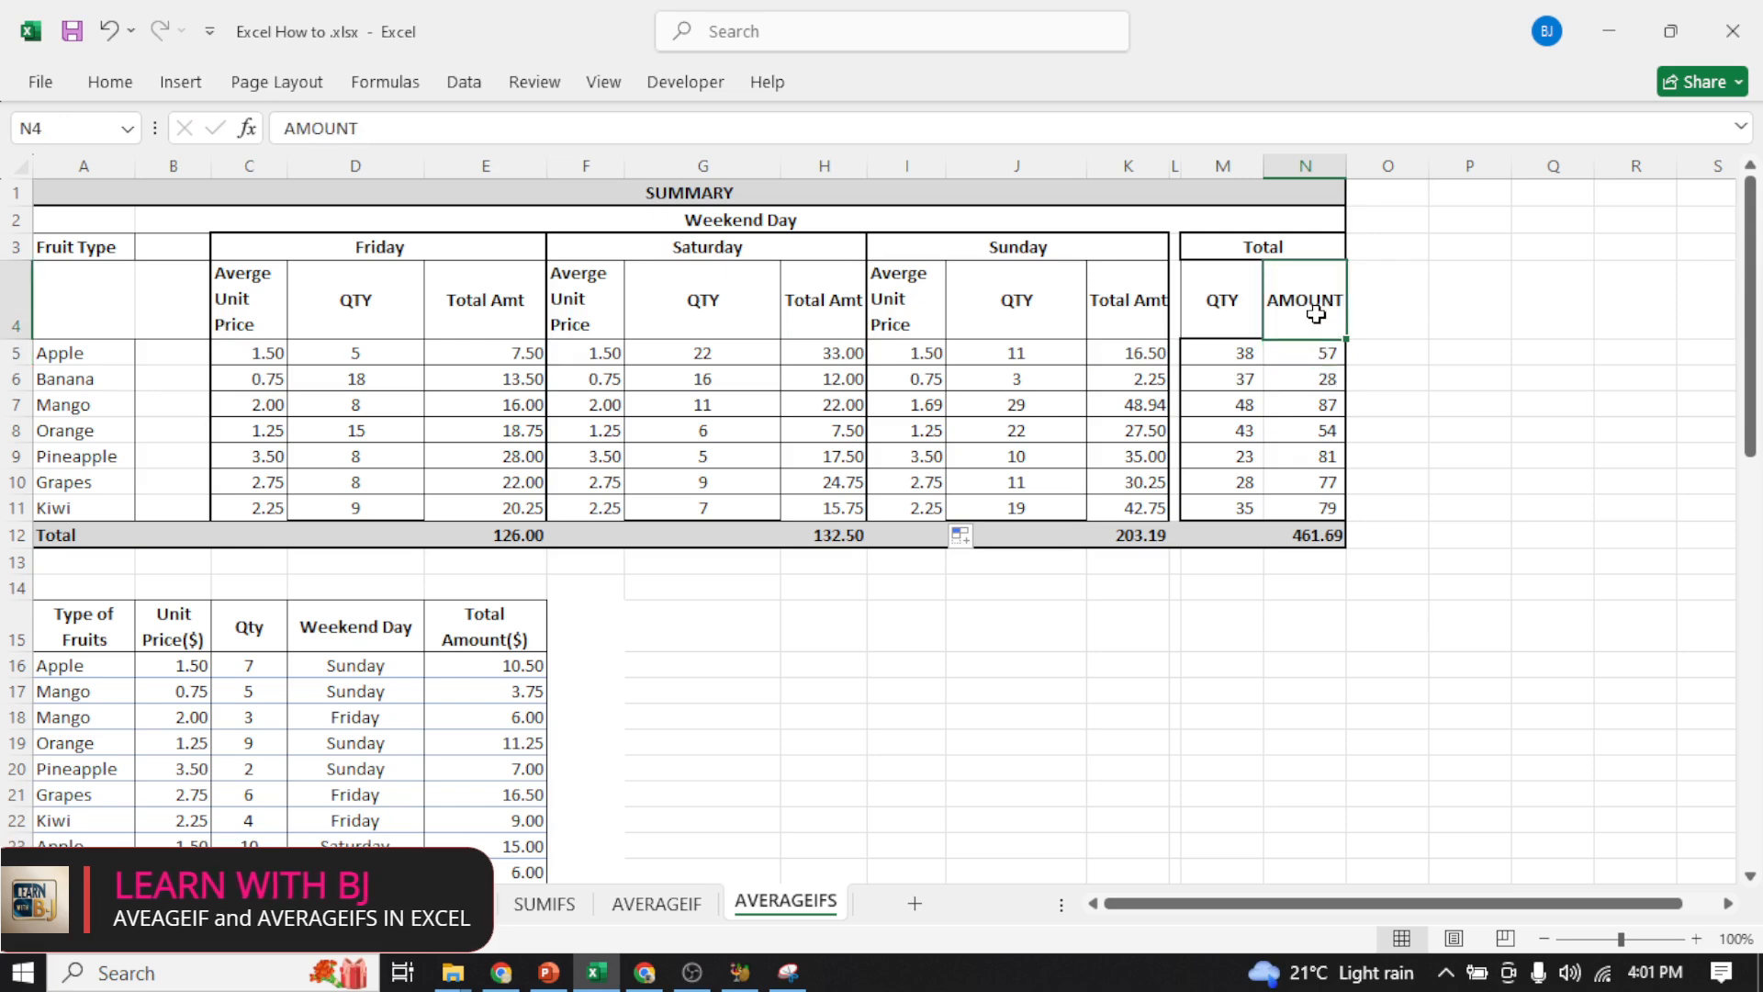
left_click(1296, 405)
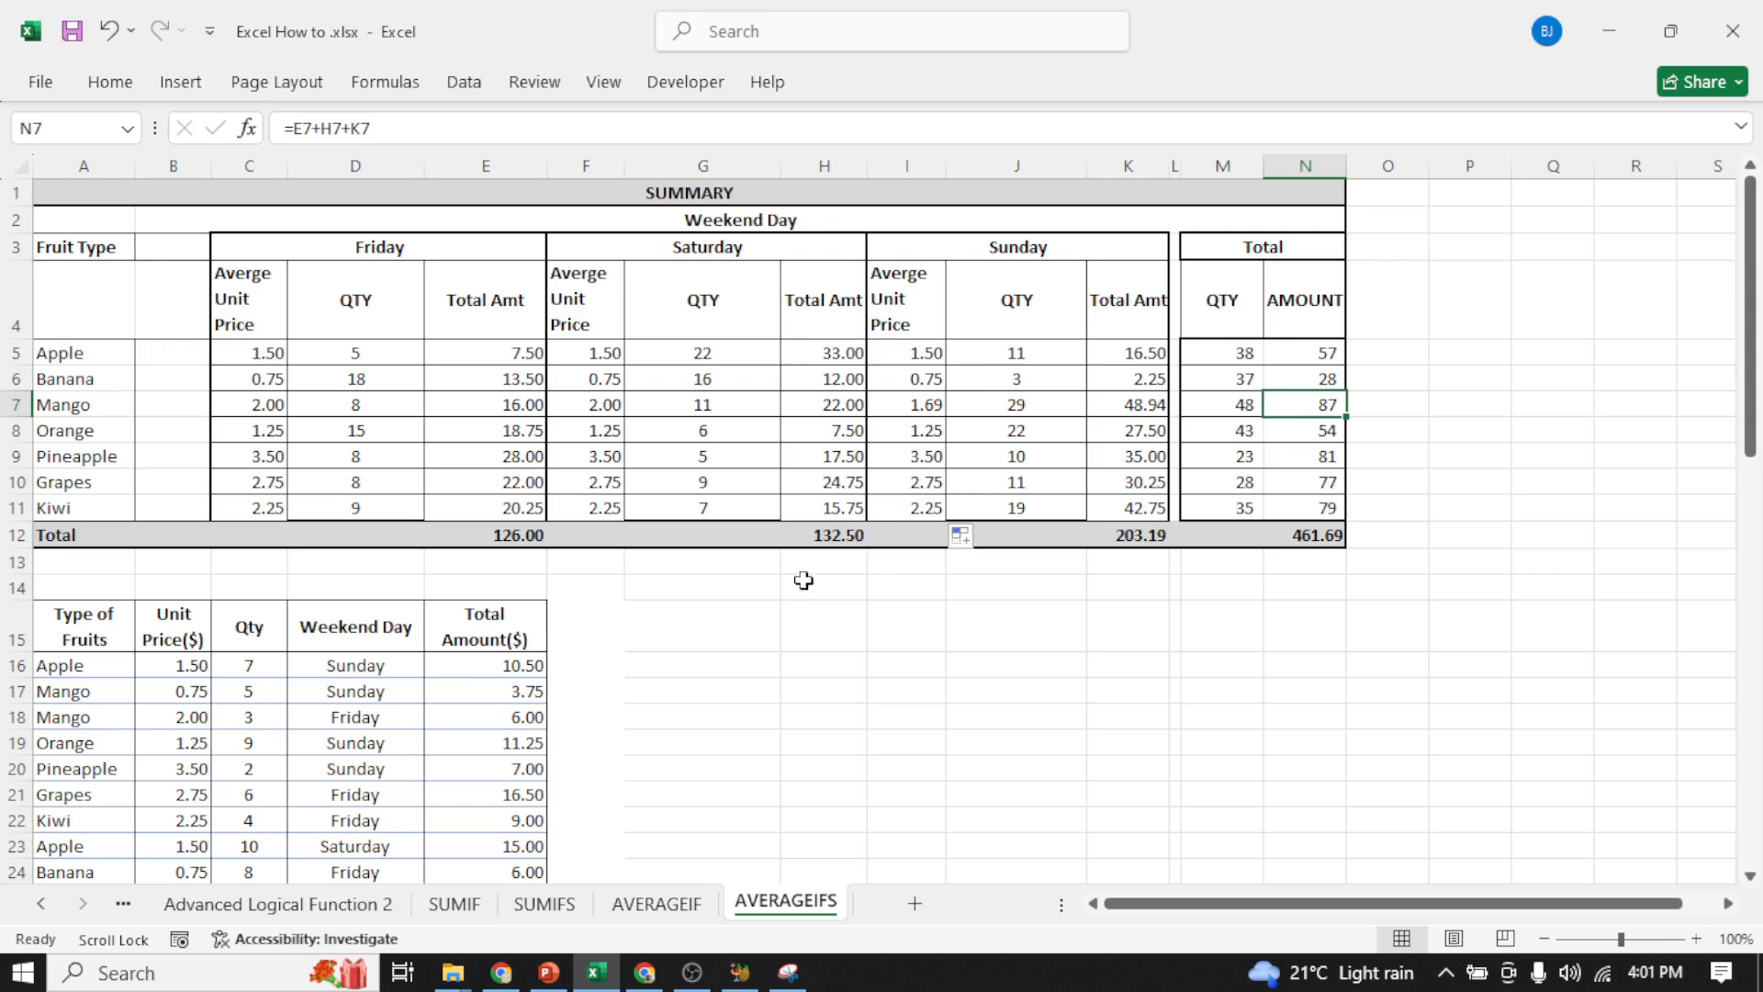
- Check the source data and its Total row on the AVERAGEIFS and AVERAGEIF sheets against the summary
scroll(401, 700, "down", 15)
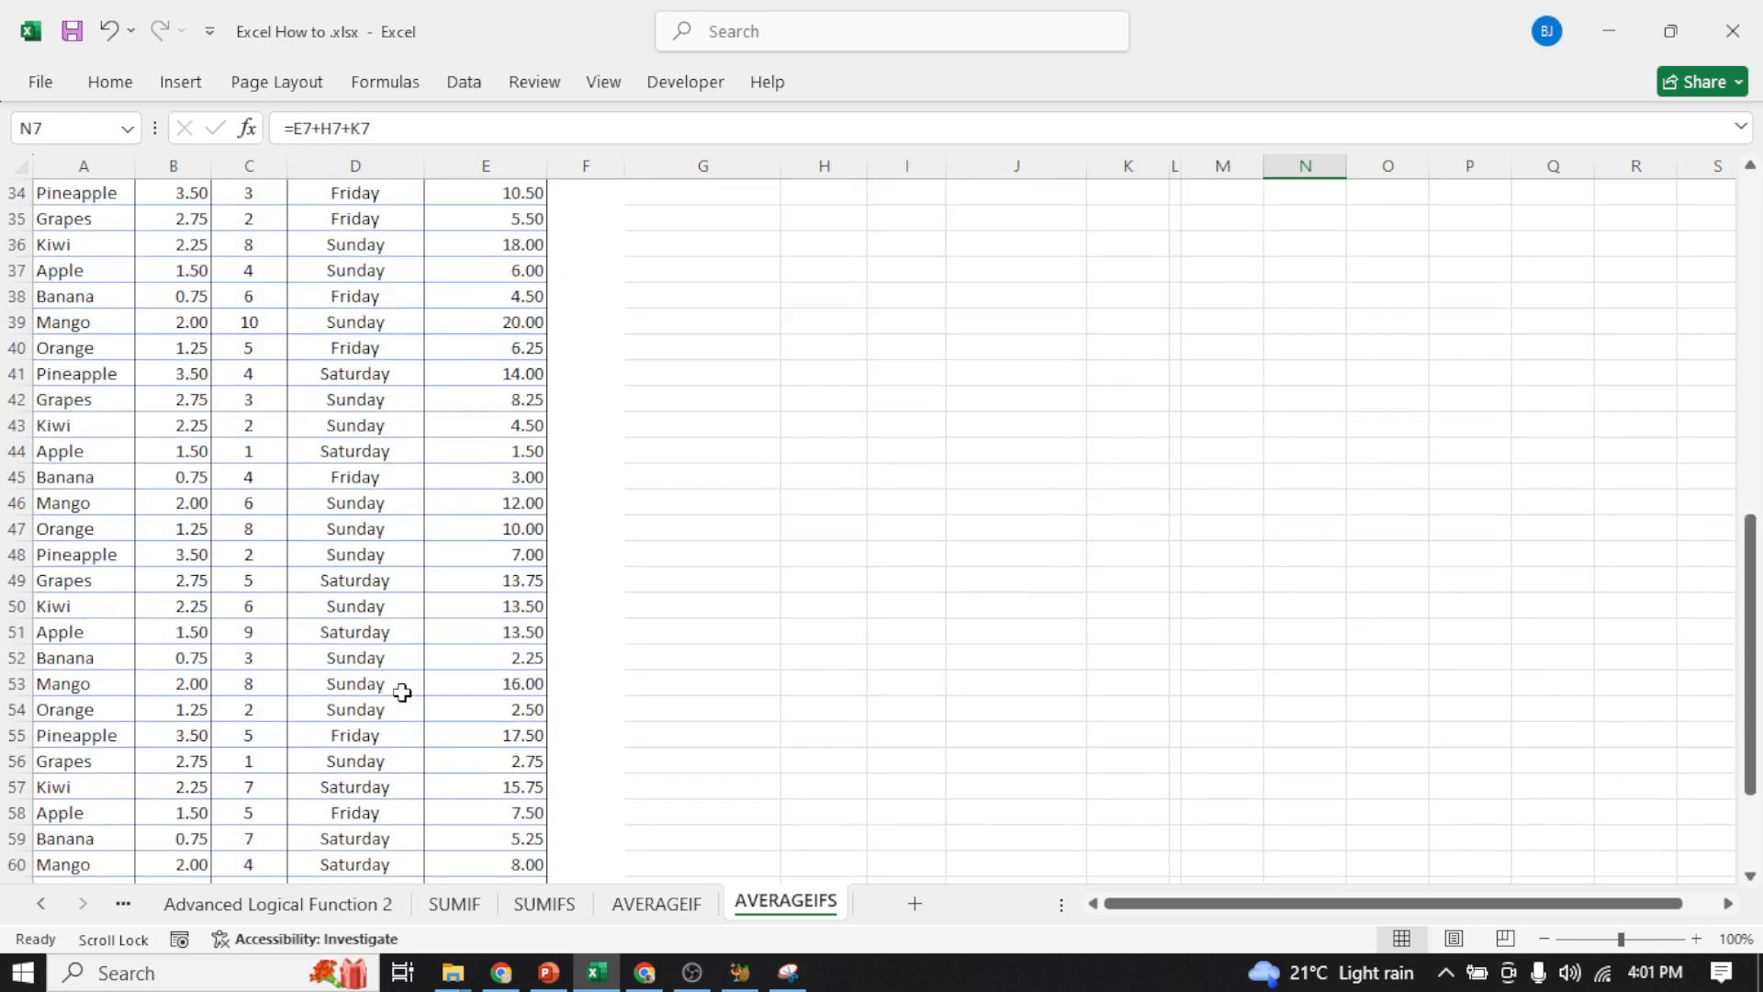
left_click(650, 907)
scroll(570, 697, "down", 3)
scroll(556, 675, "down", 14)
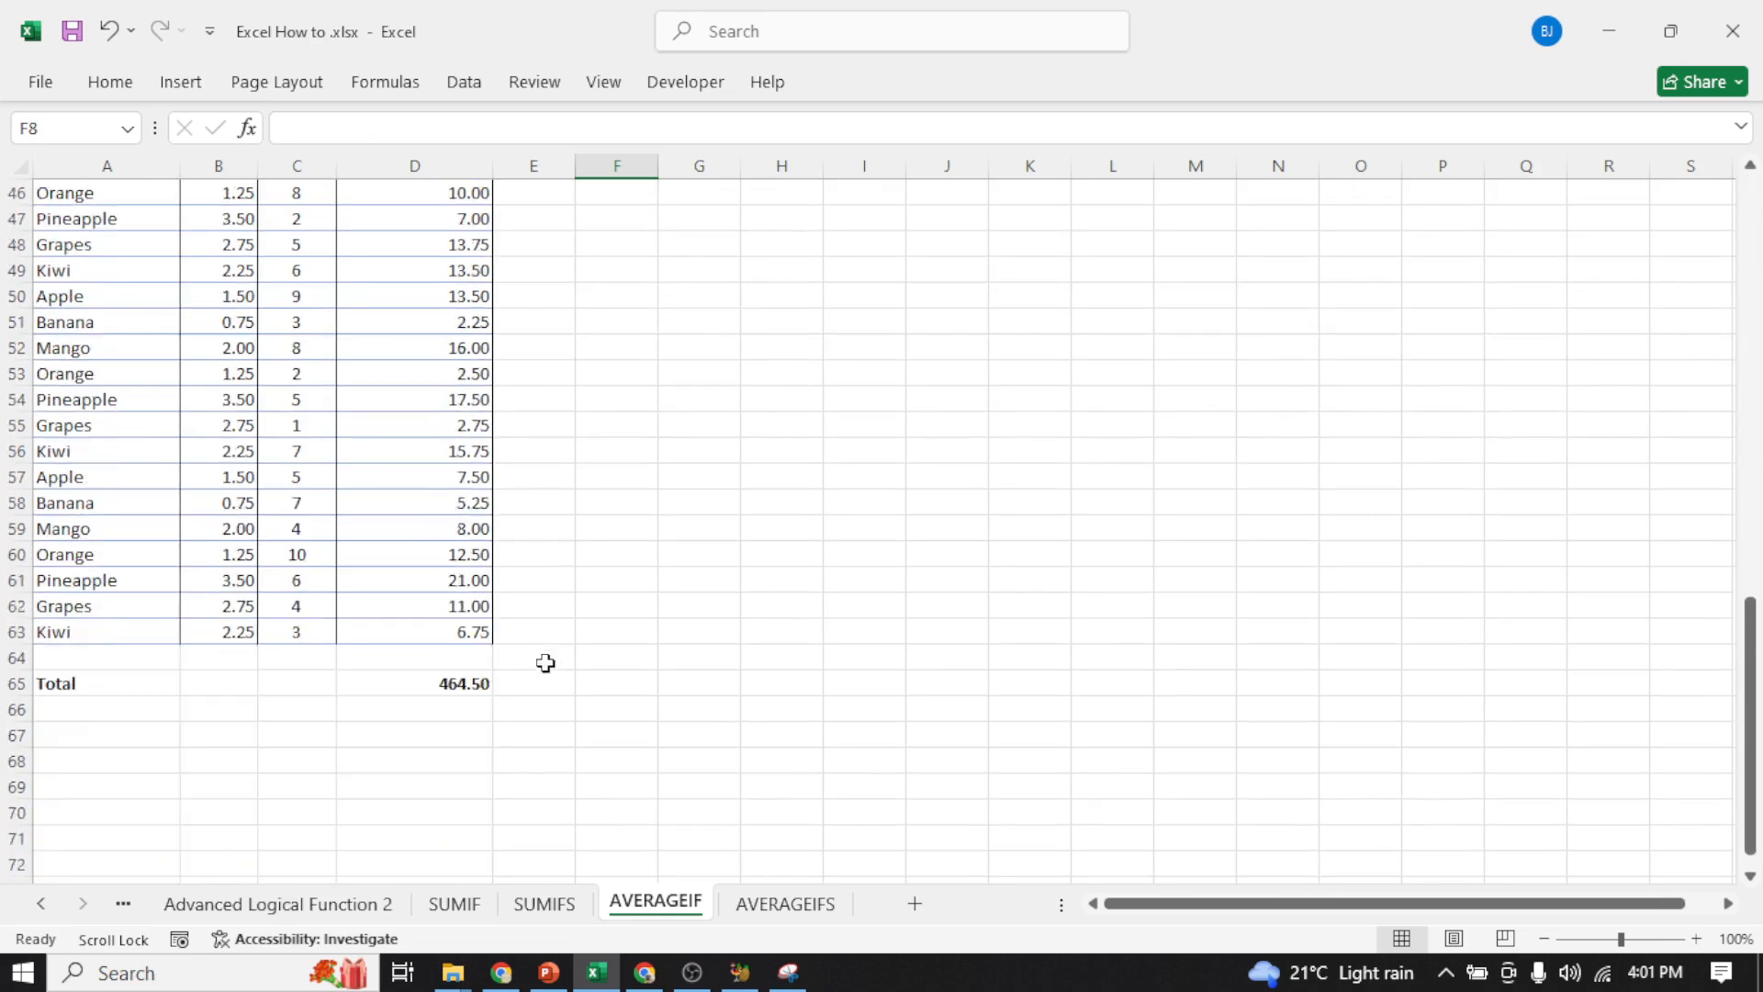
left_click(779, 906)
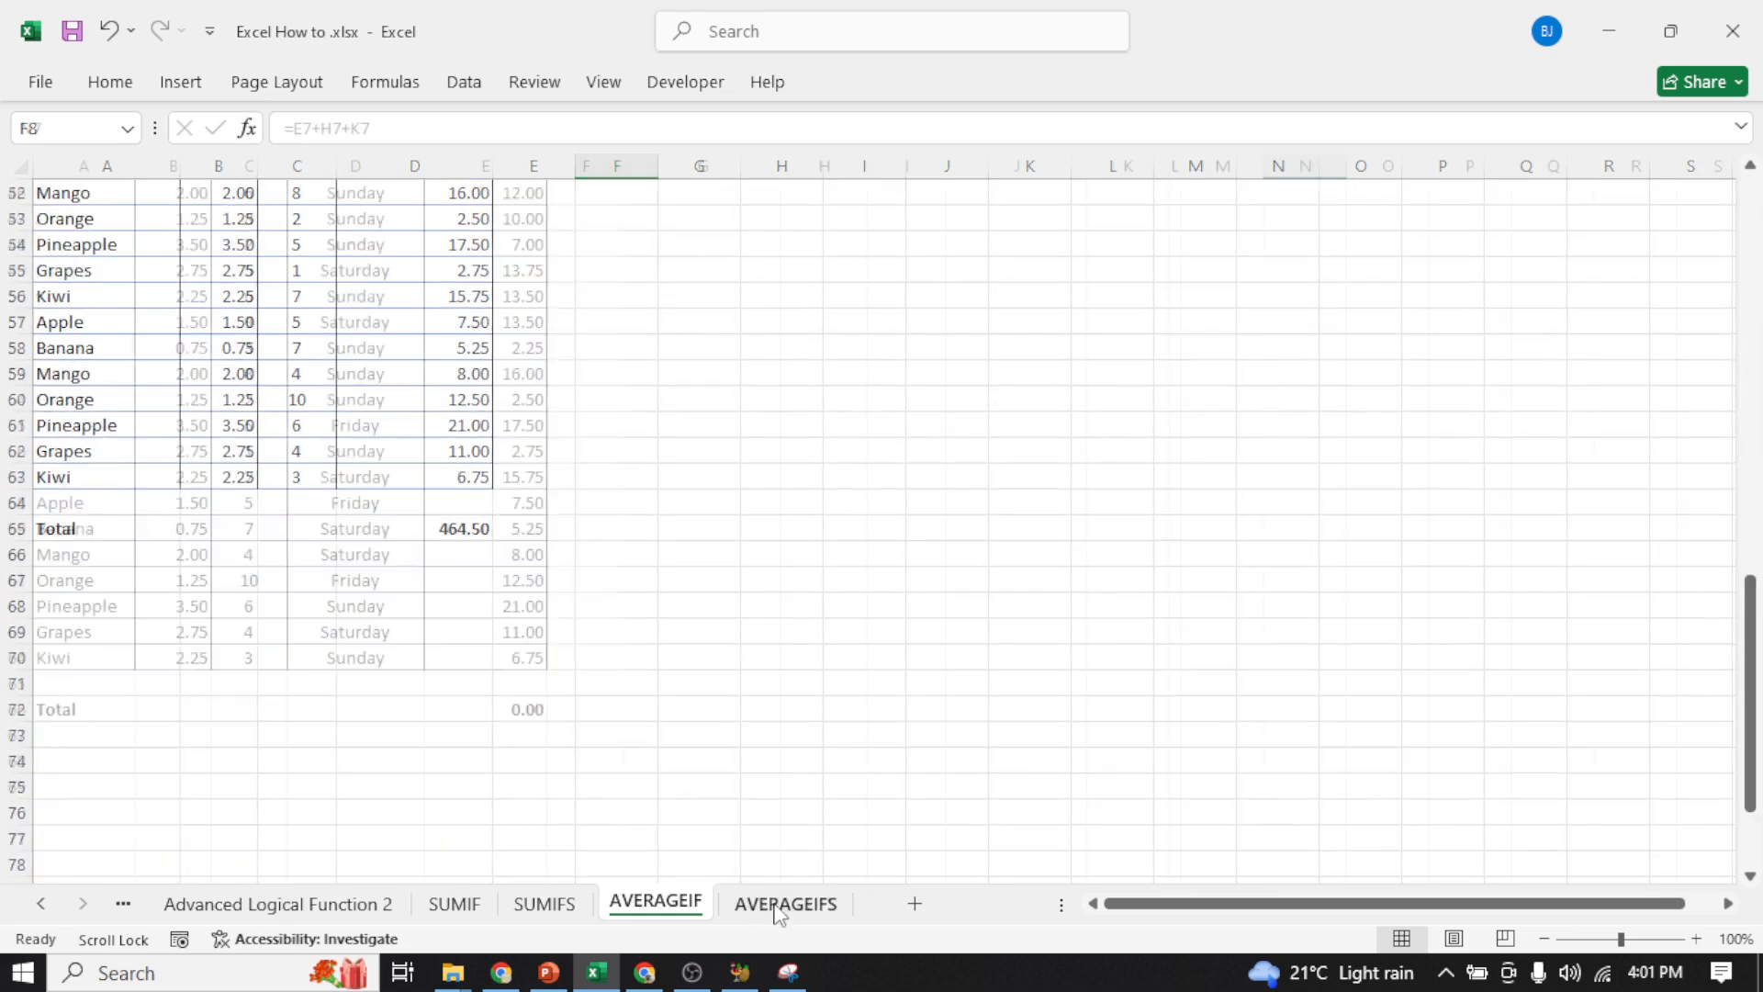
scroll(783, 633, "up", 14)
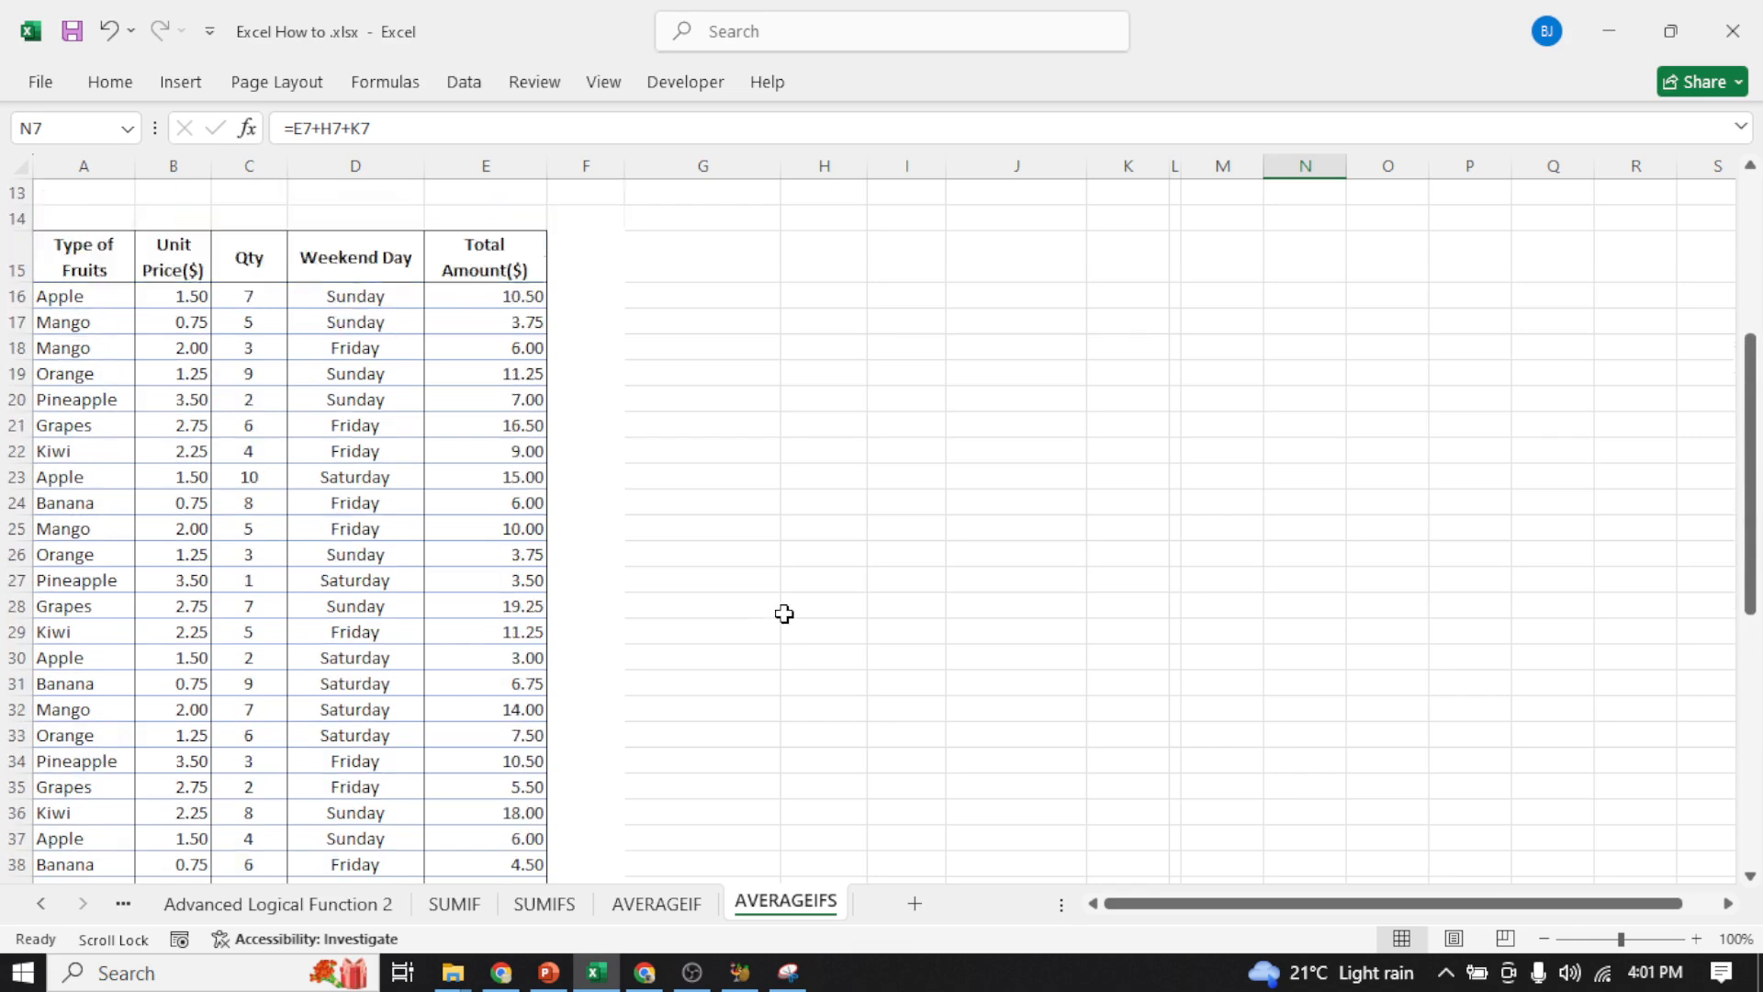